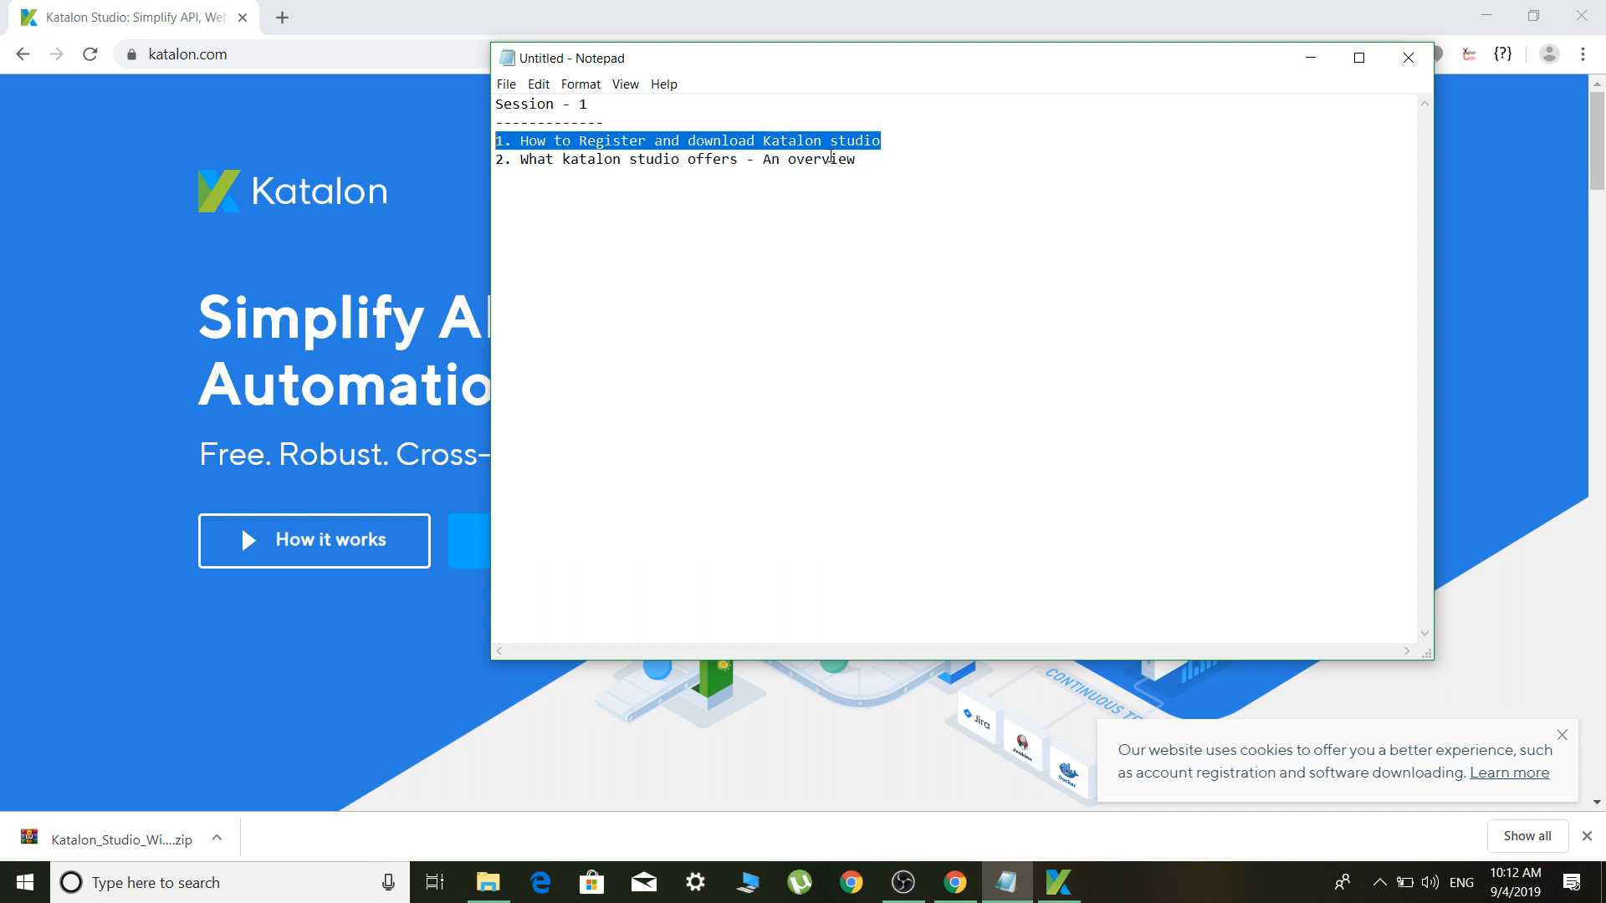
Highlight the overview agenda line in Notepad, then minimize Notepad to reveal the Katalon homepage
drag(858, 158, 505, 159)
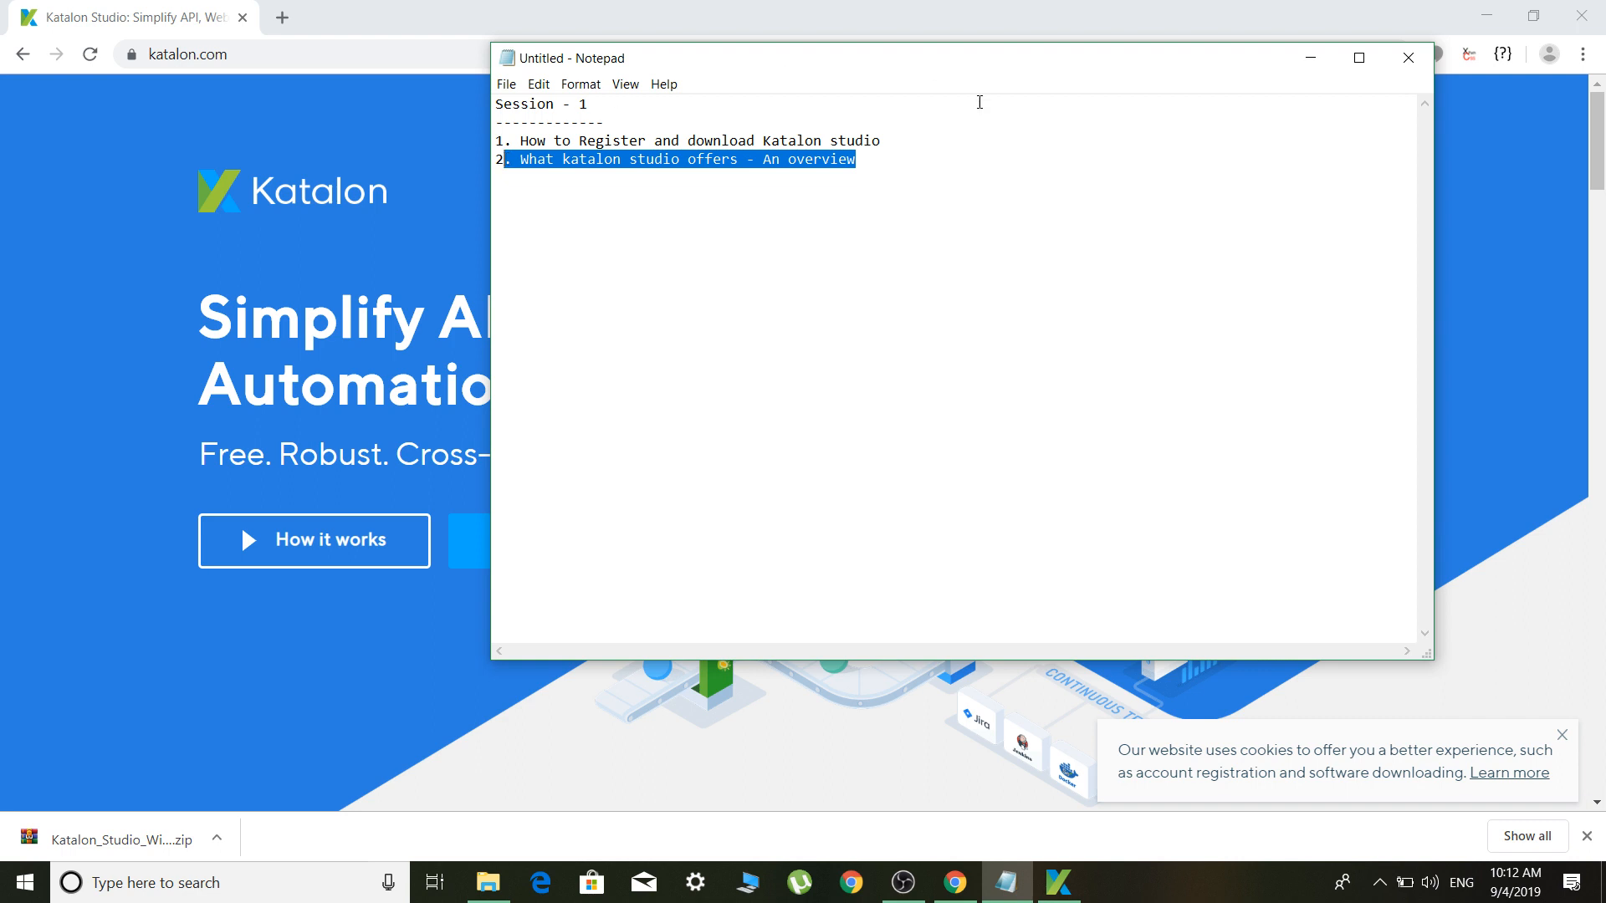
click(1306, 63)
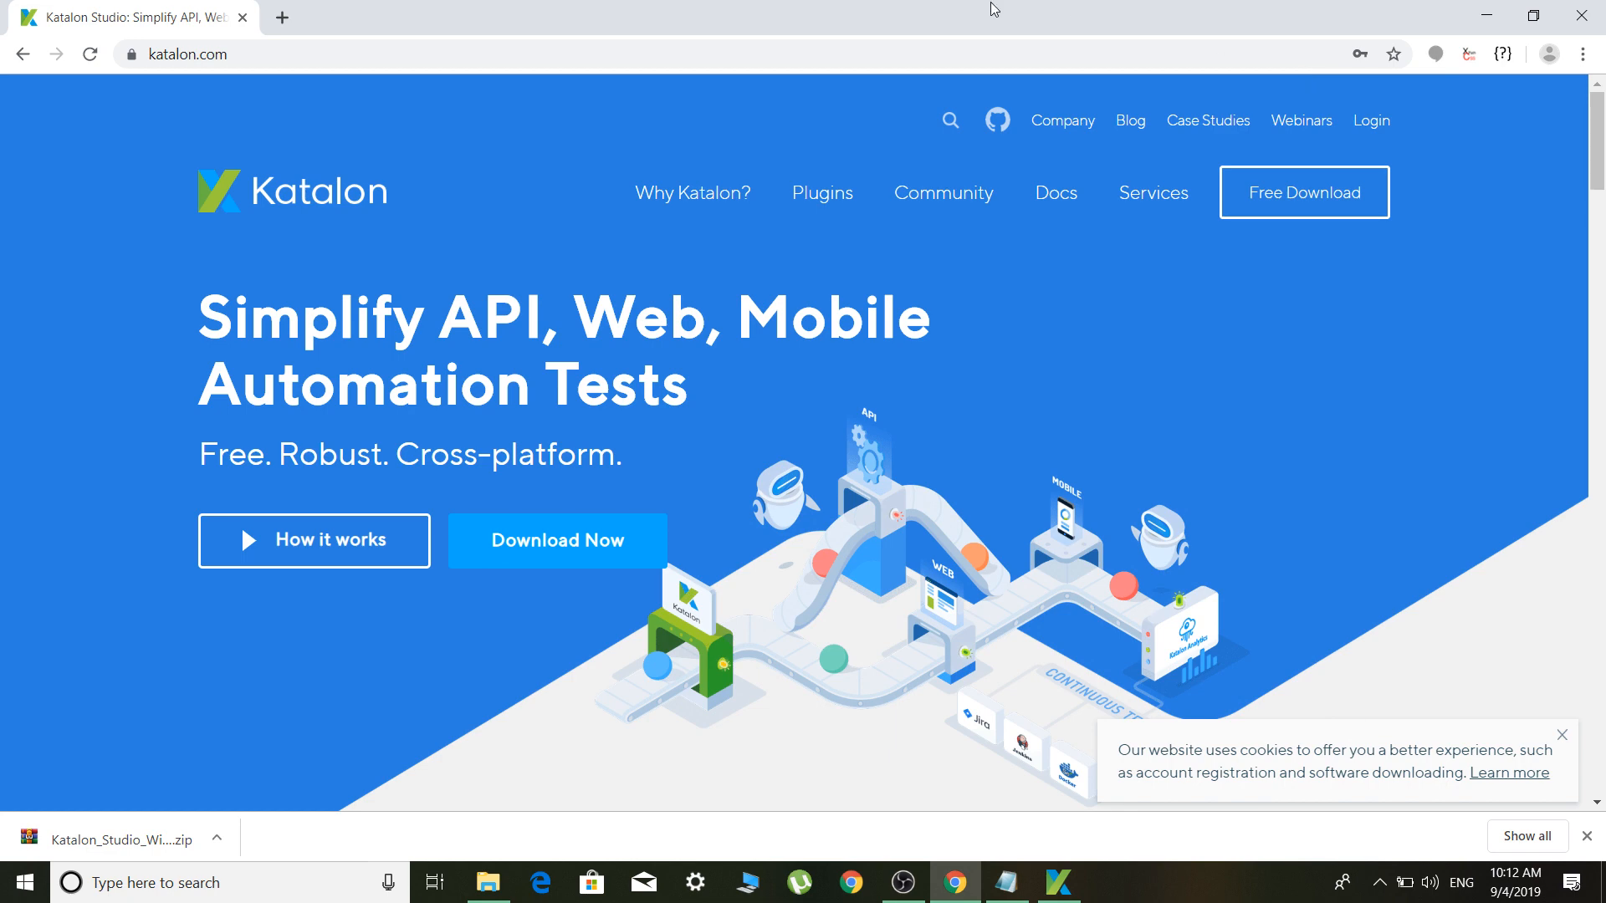
Look over the Katalon login and sign-up pages, then sign in with the saved credentials
click(924, 54)
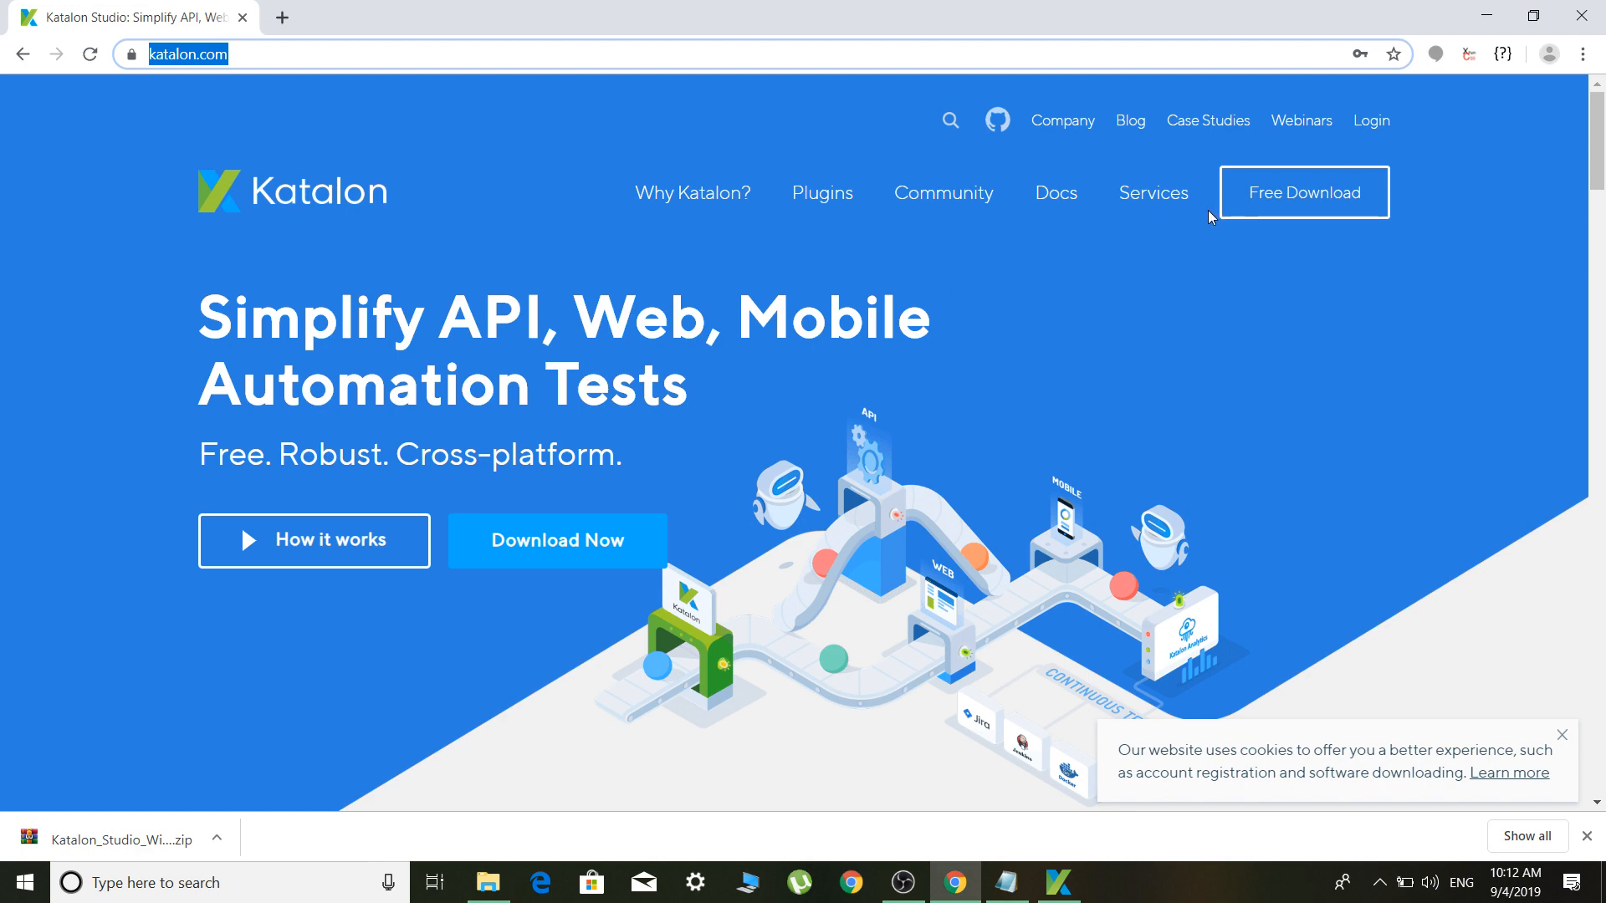
click(1377, 134)
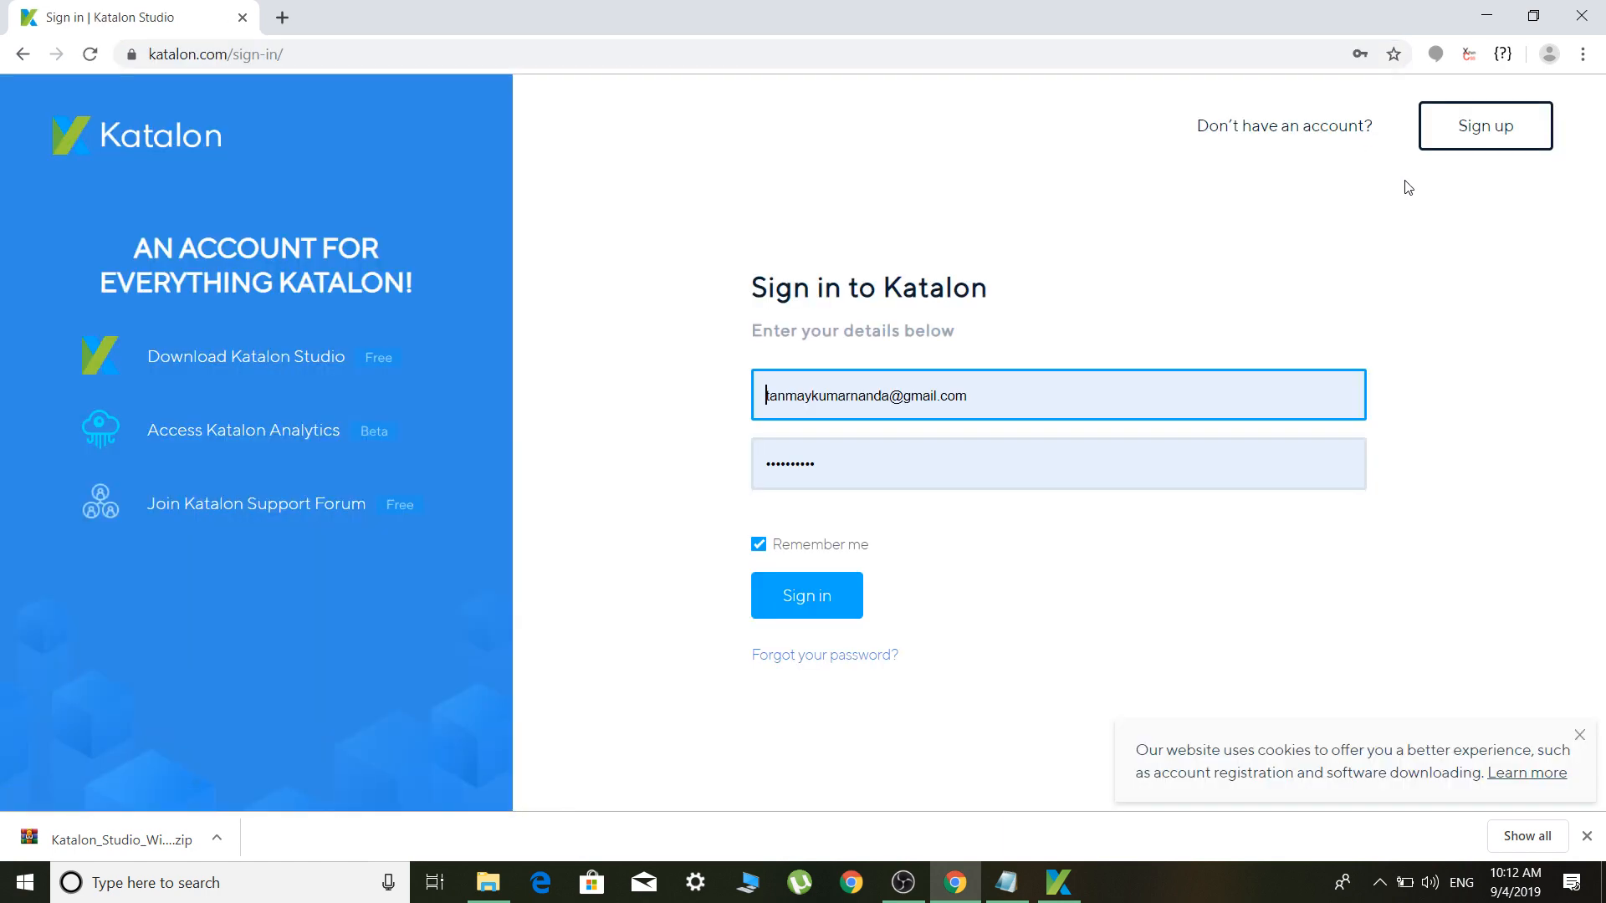
click(1483, 146)
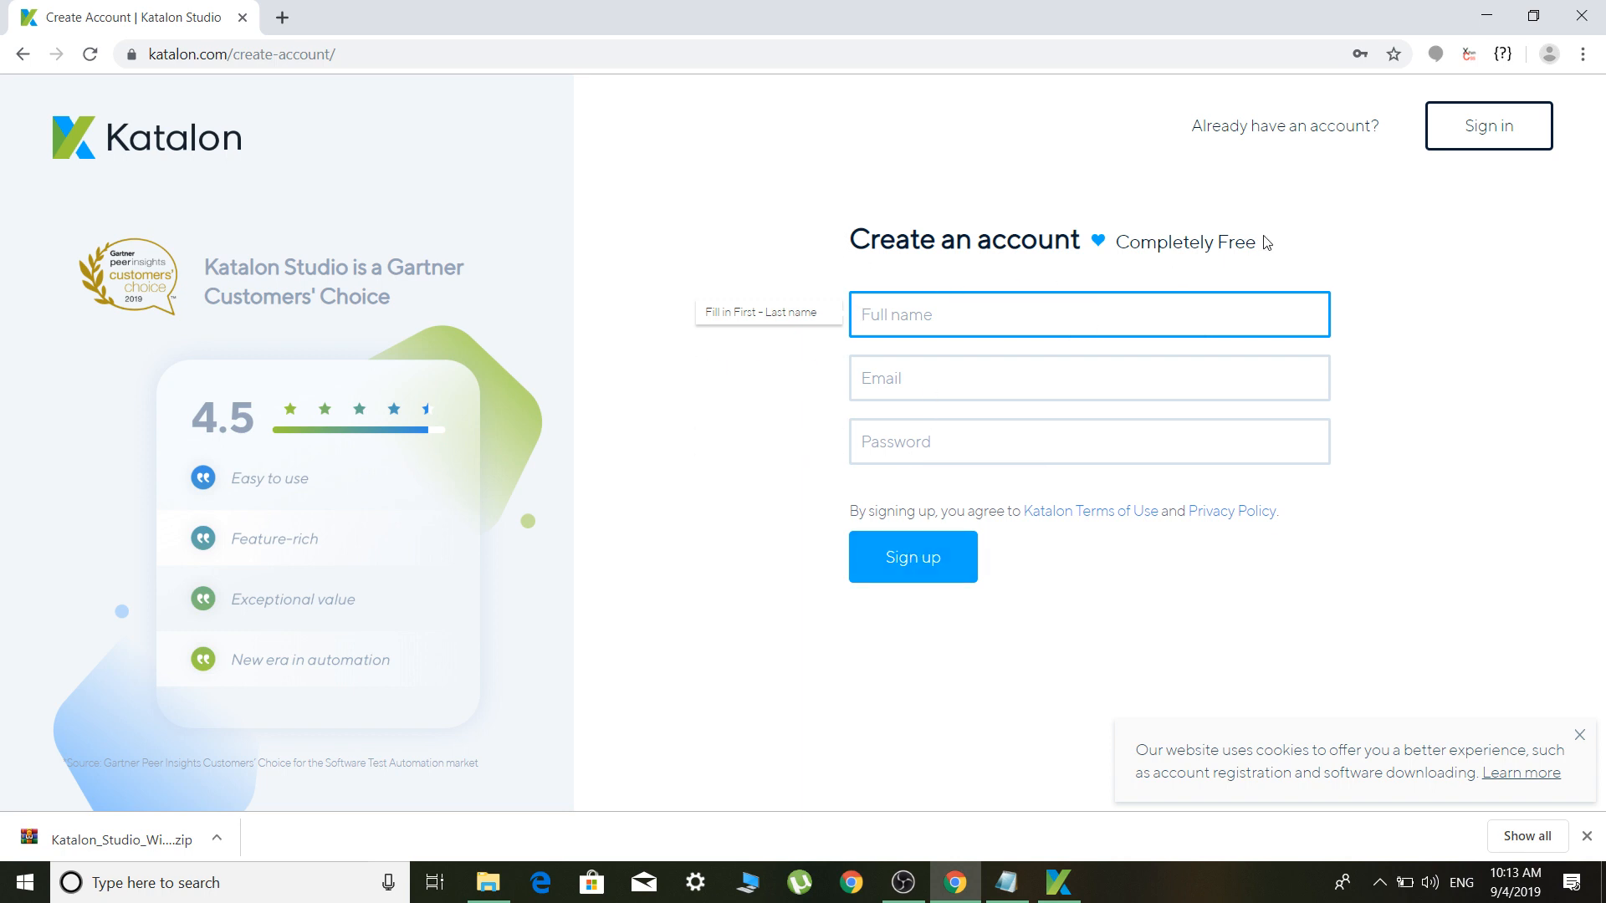
drag(1267, 242, 1116, 238)
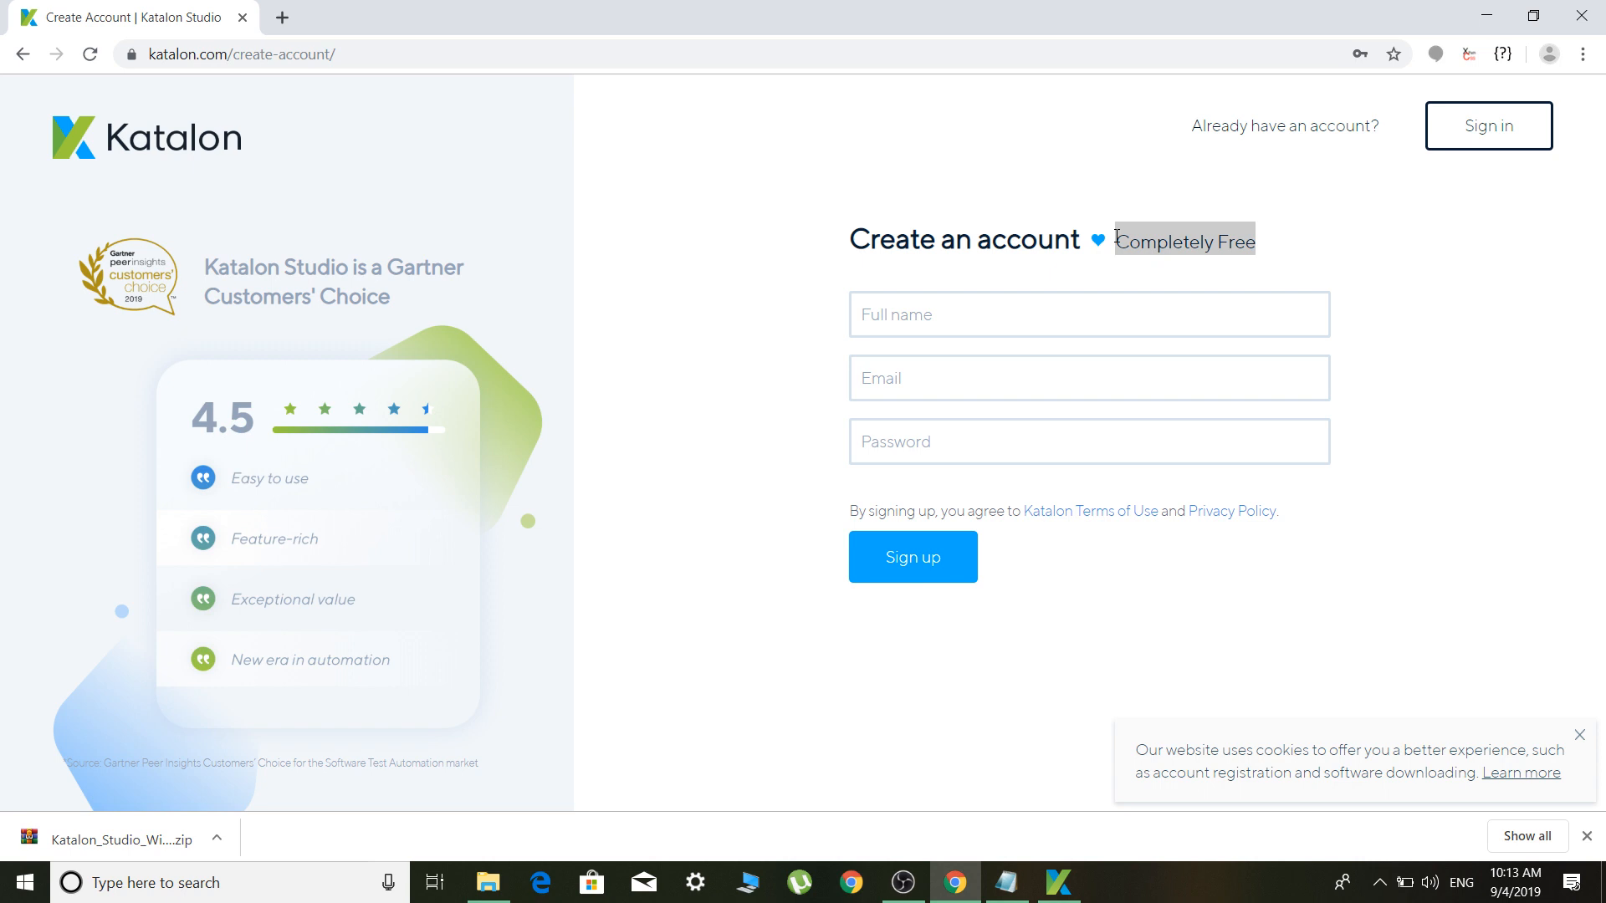
click(1068, 238)
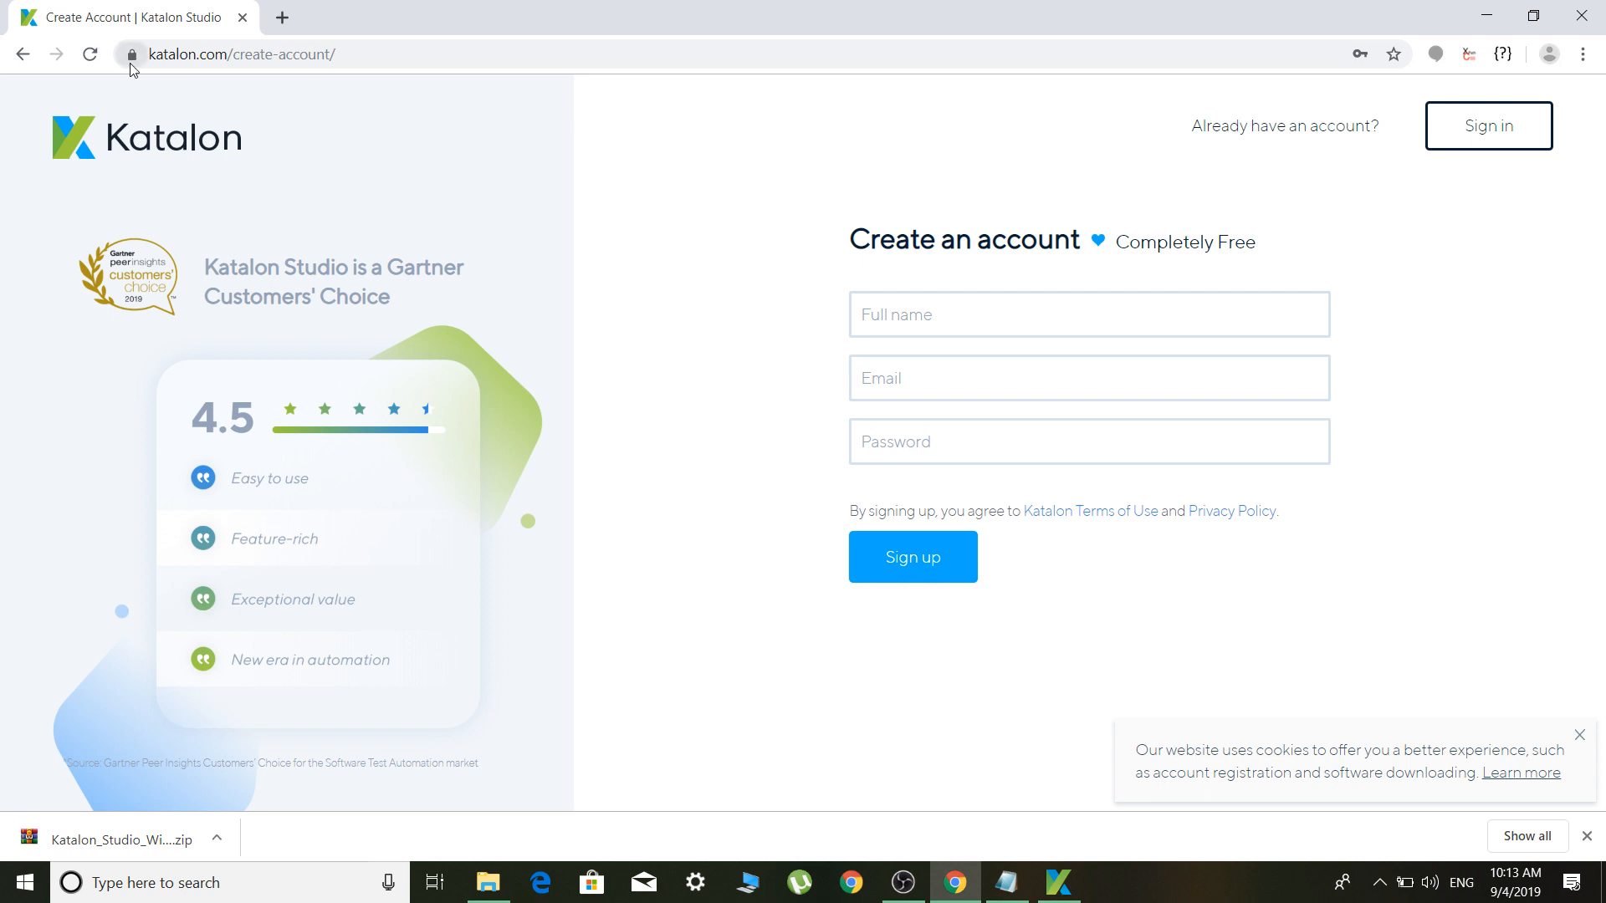
click(22, 61)
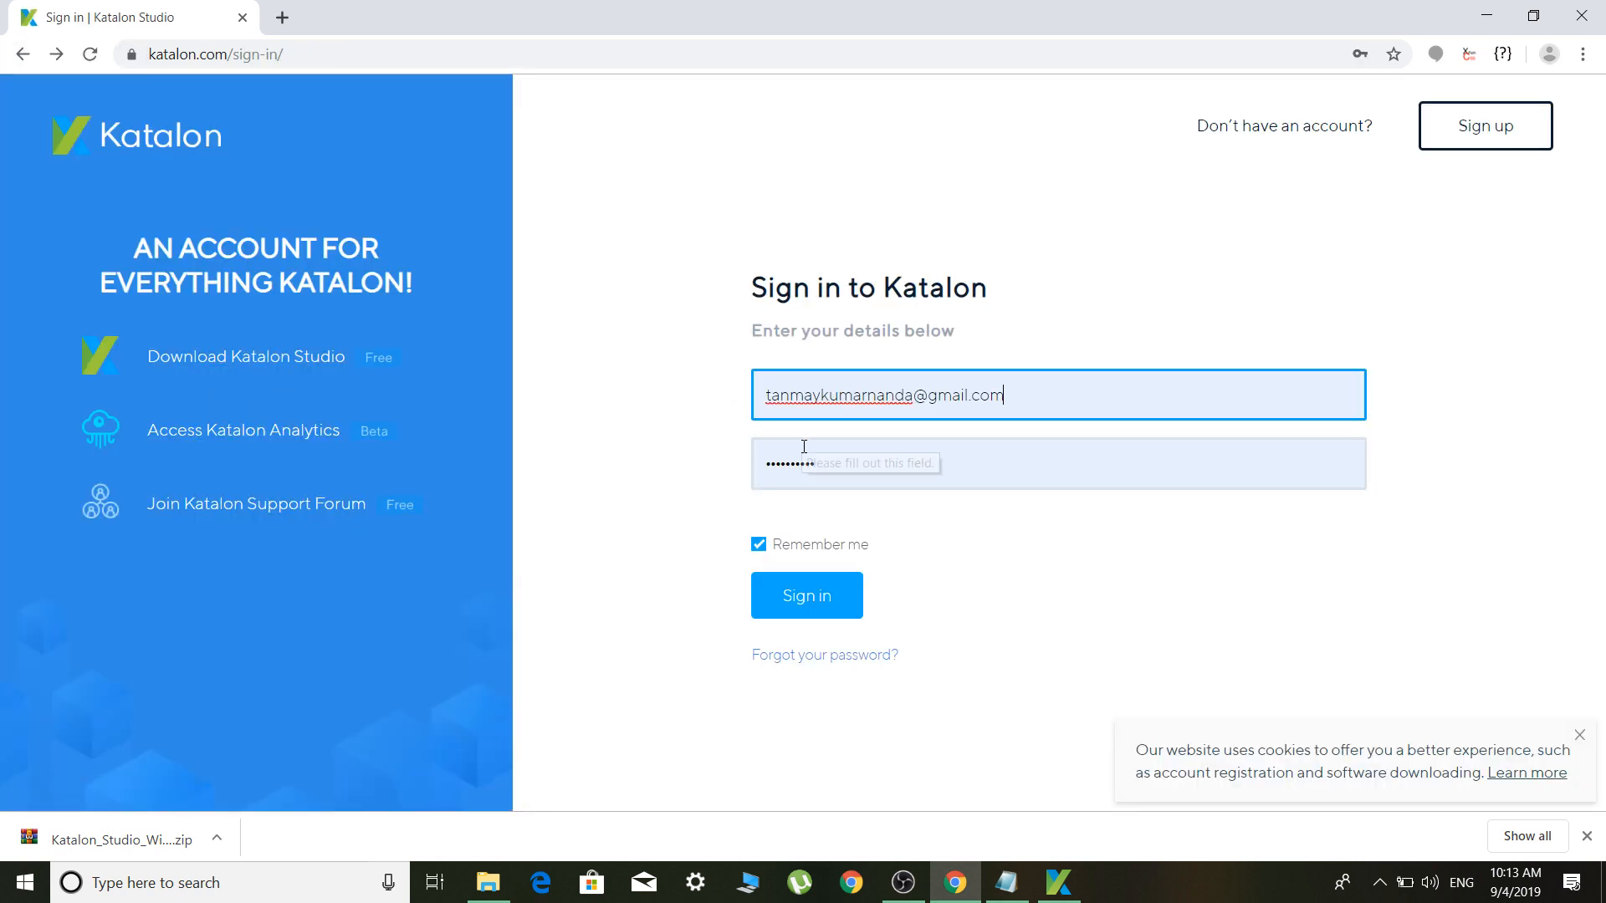
click(800, 618)
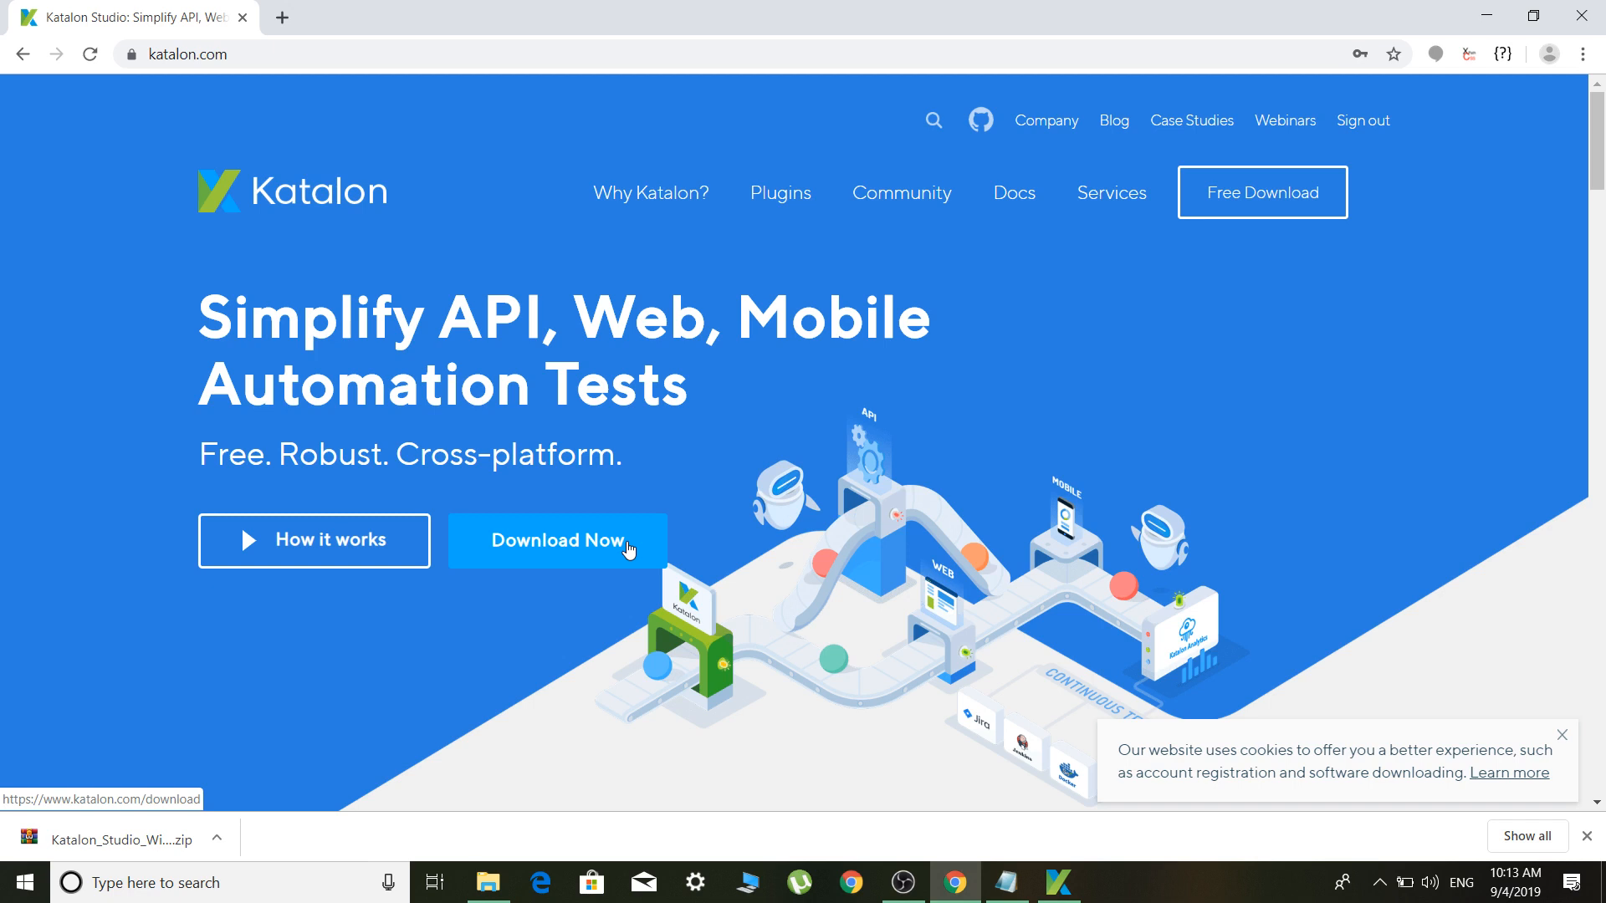
Open the Katalon Studio download page, check the offered OS versions, and cancel the started download
click(629, 549)
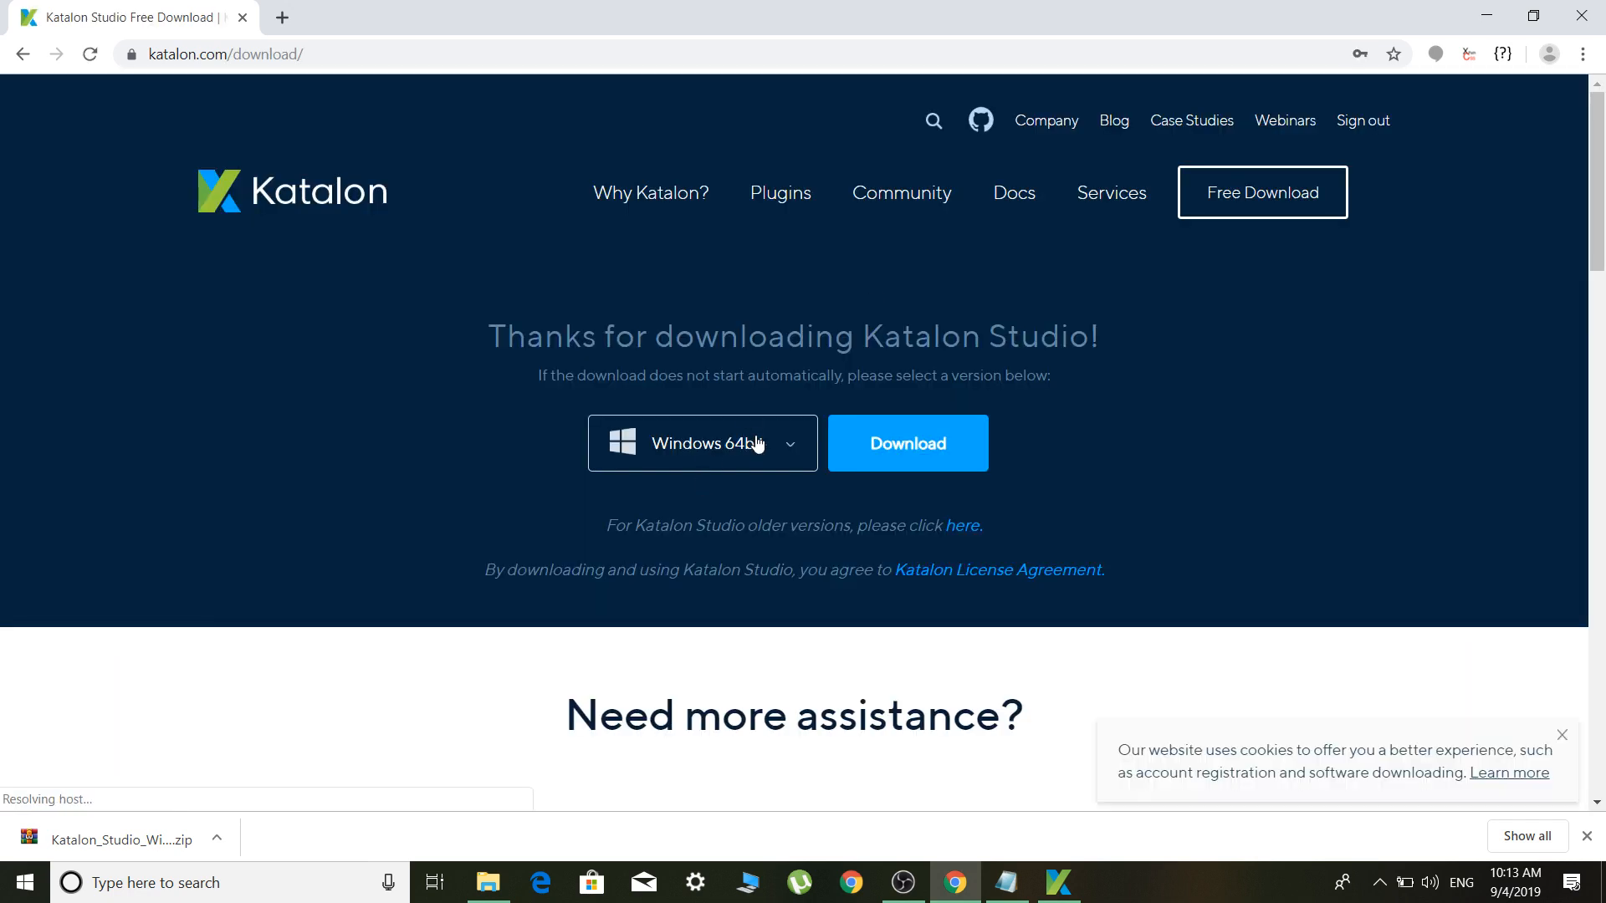
click(757, 444)
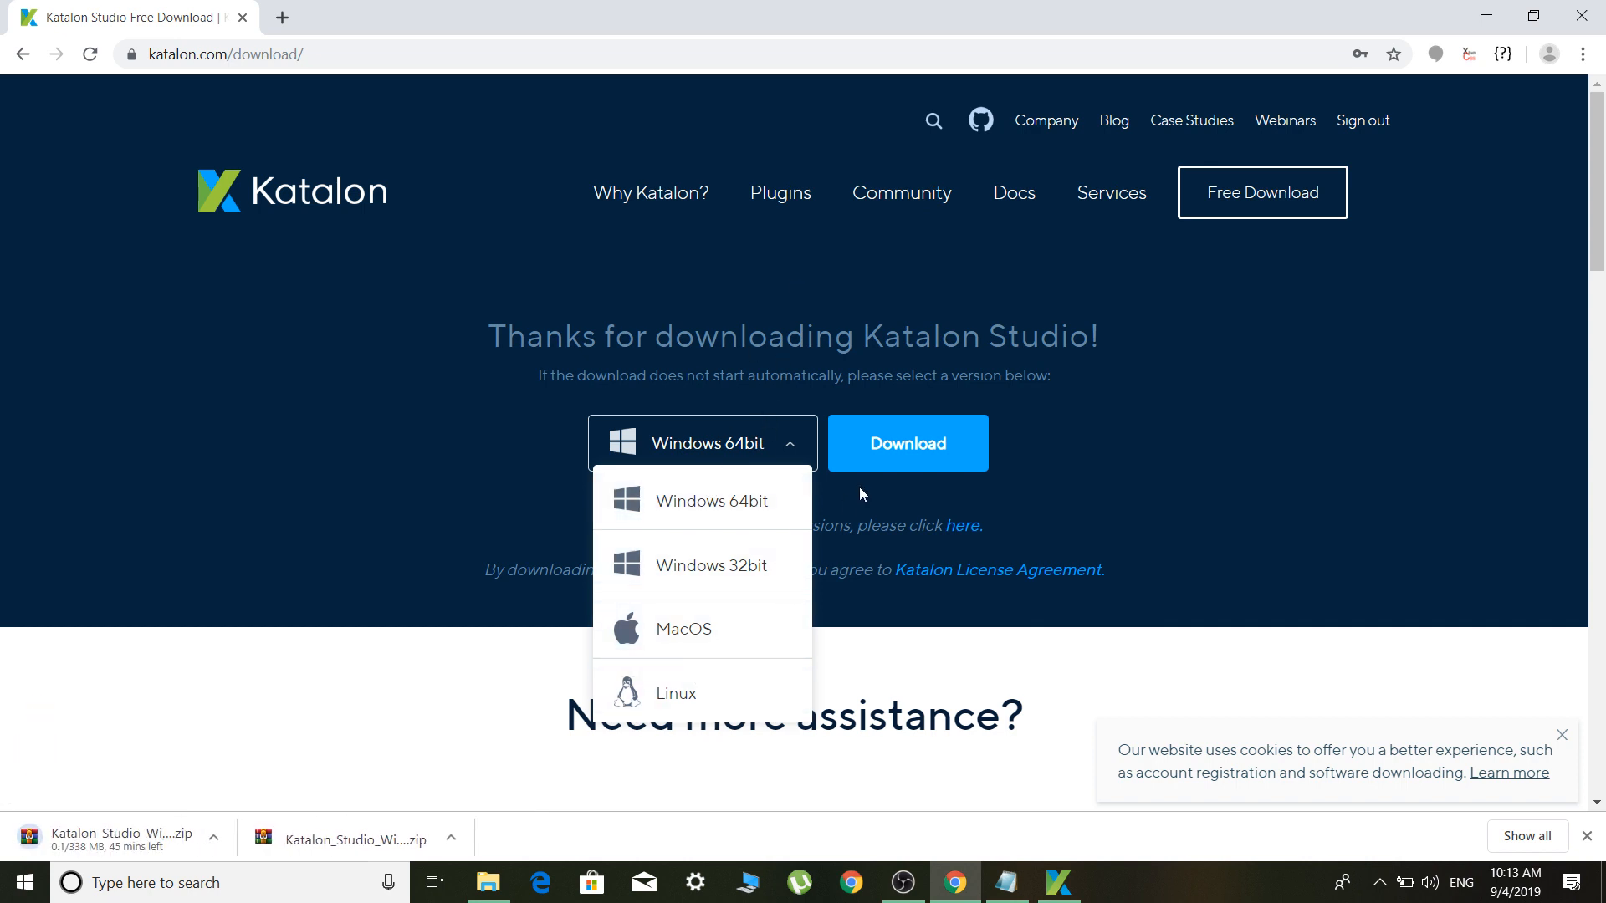
click(218, 840)
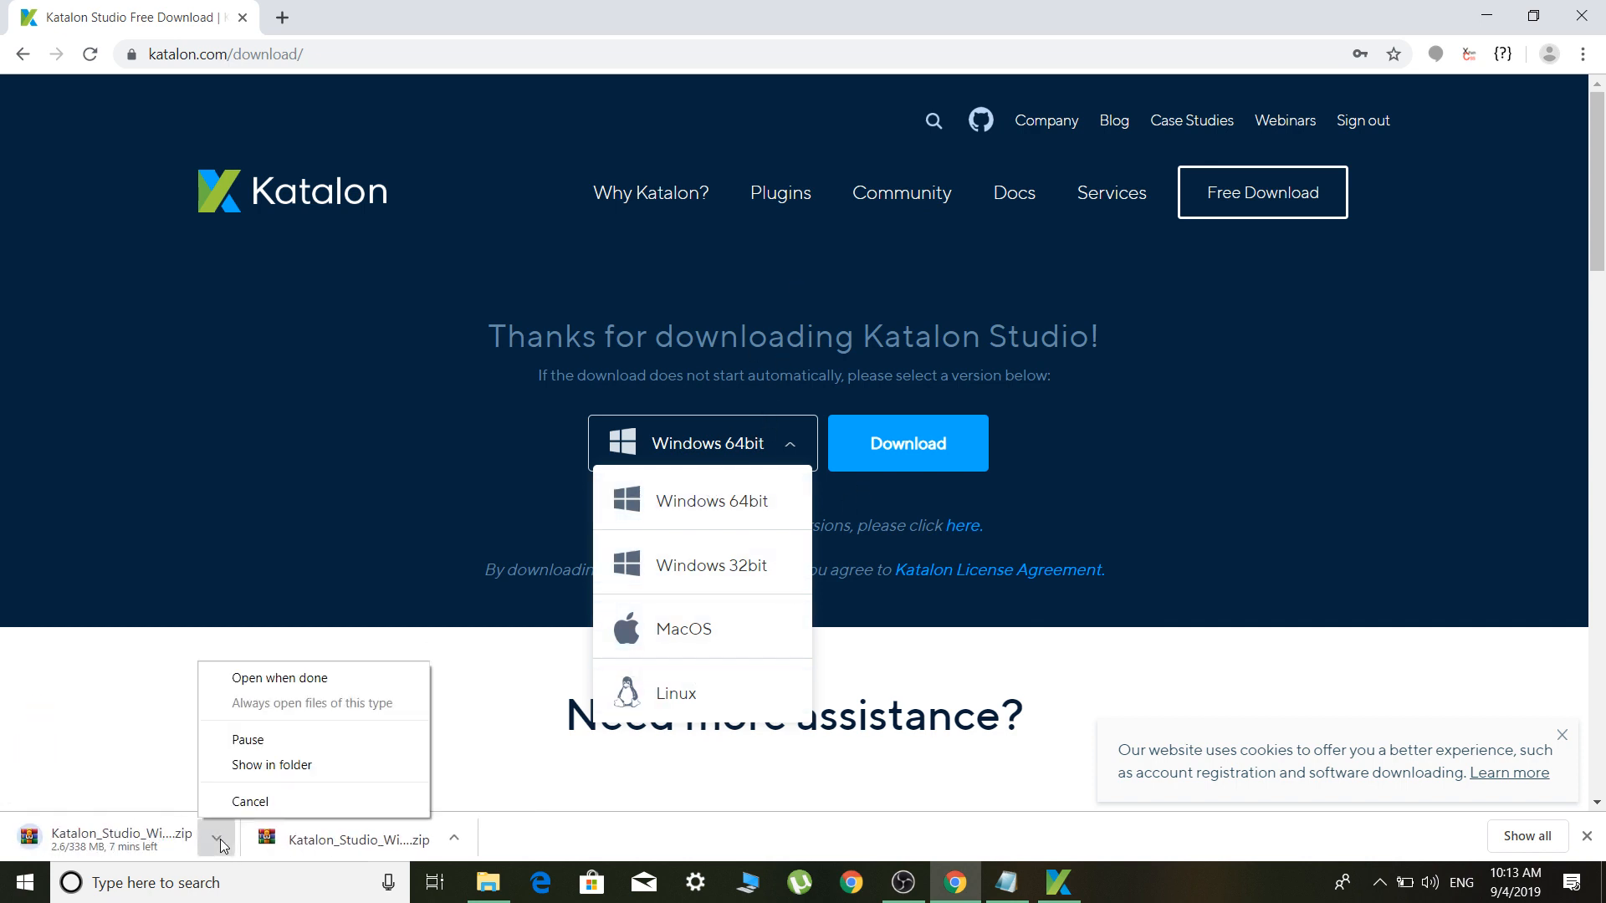
click(255, 803)
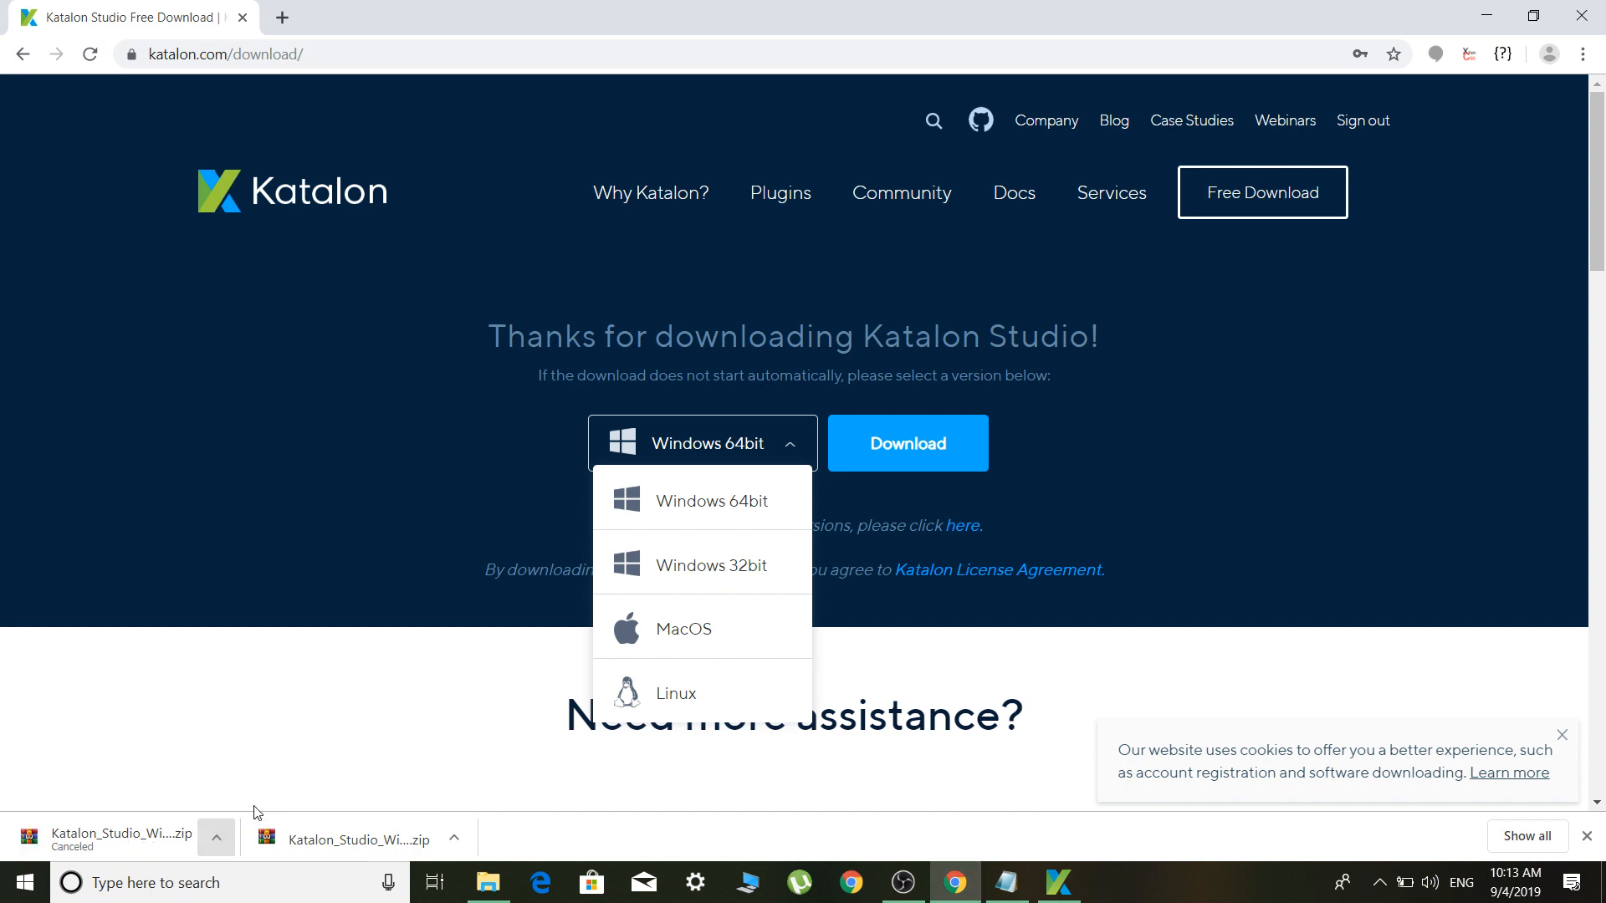
click(368, 470)
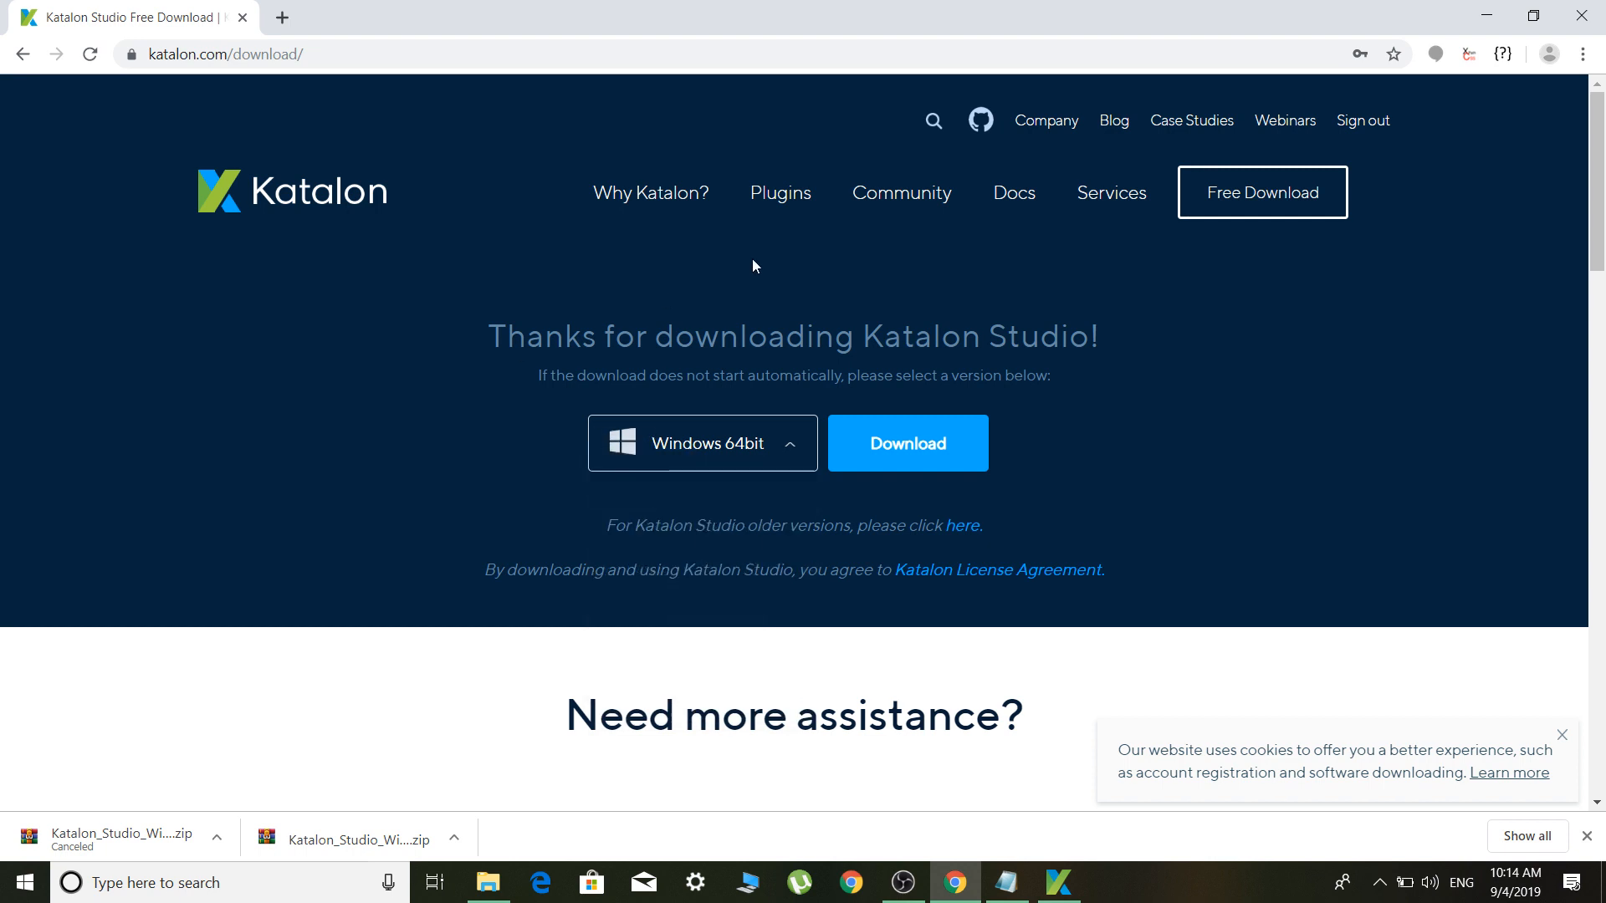
mouse_move(711, 213)
click(968, 527)
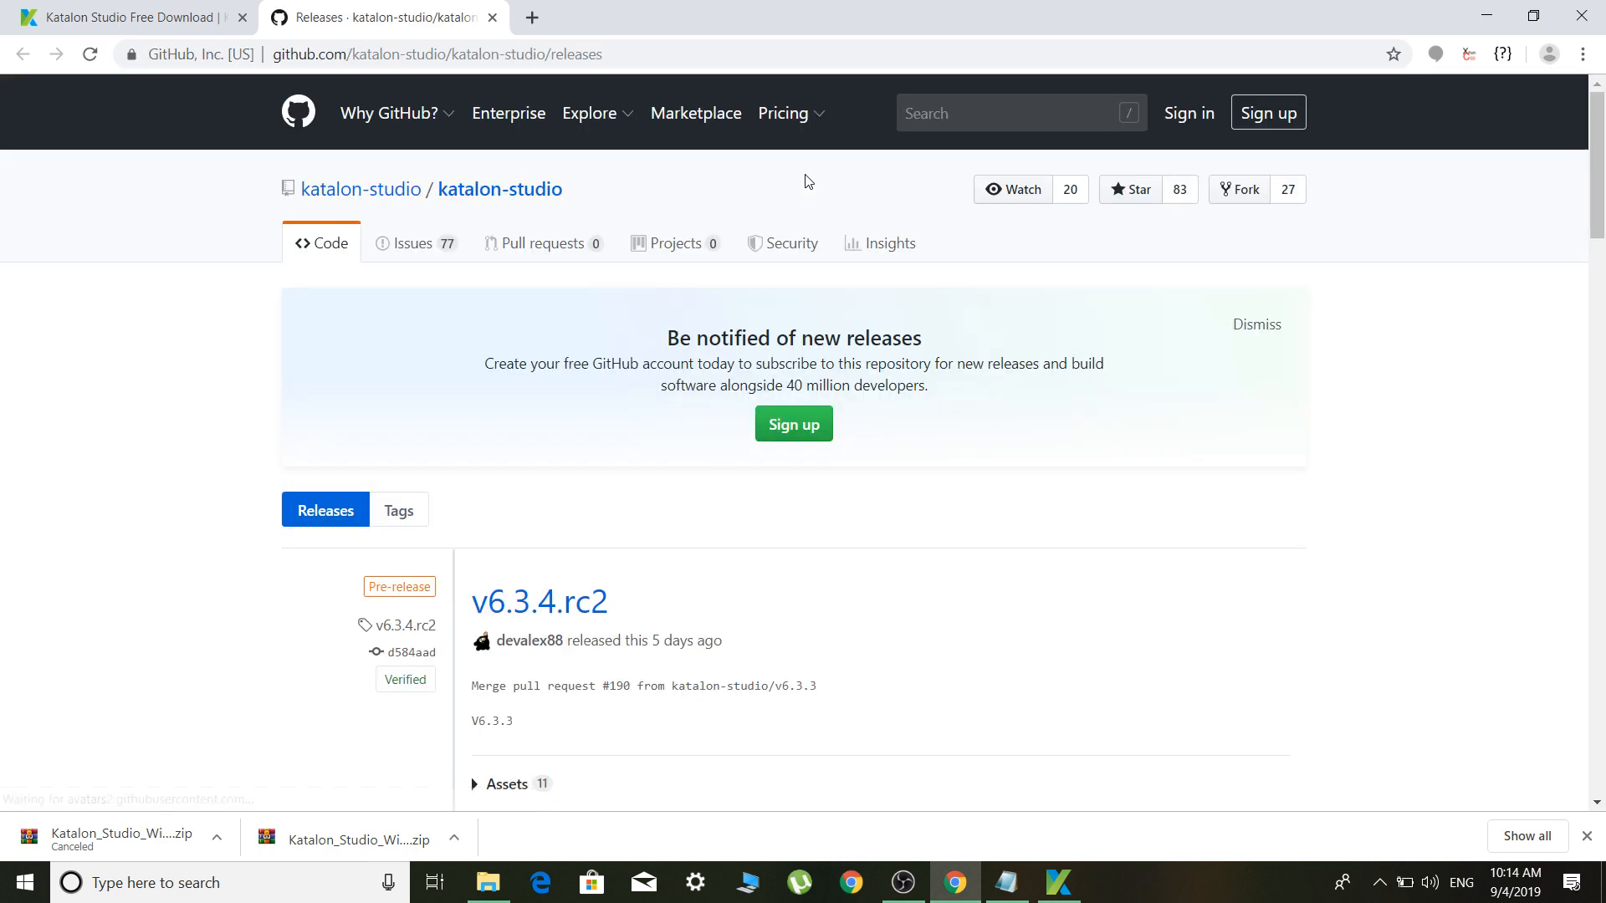
drag(1597, 192, 1599, 237)
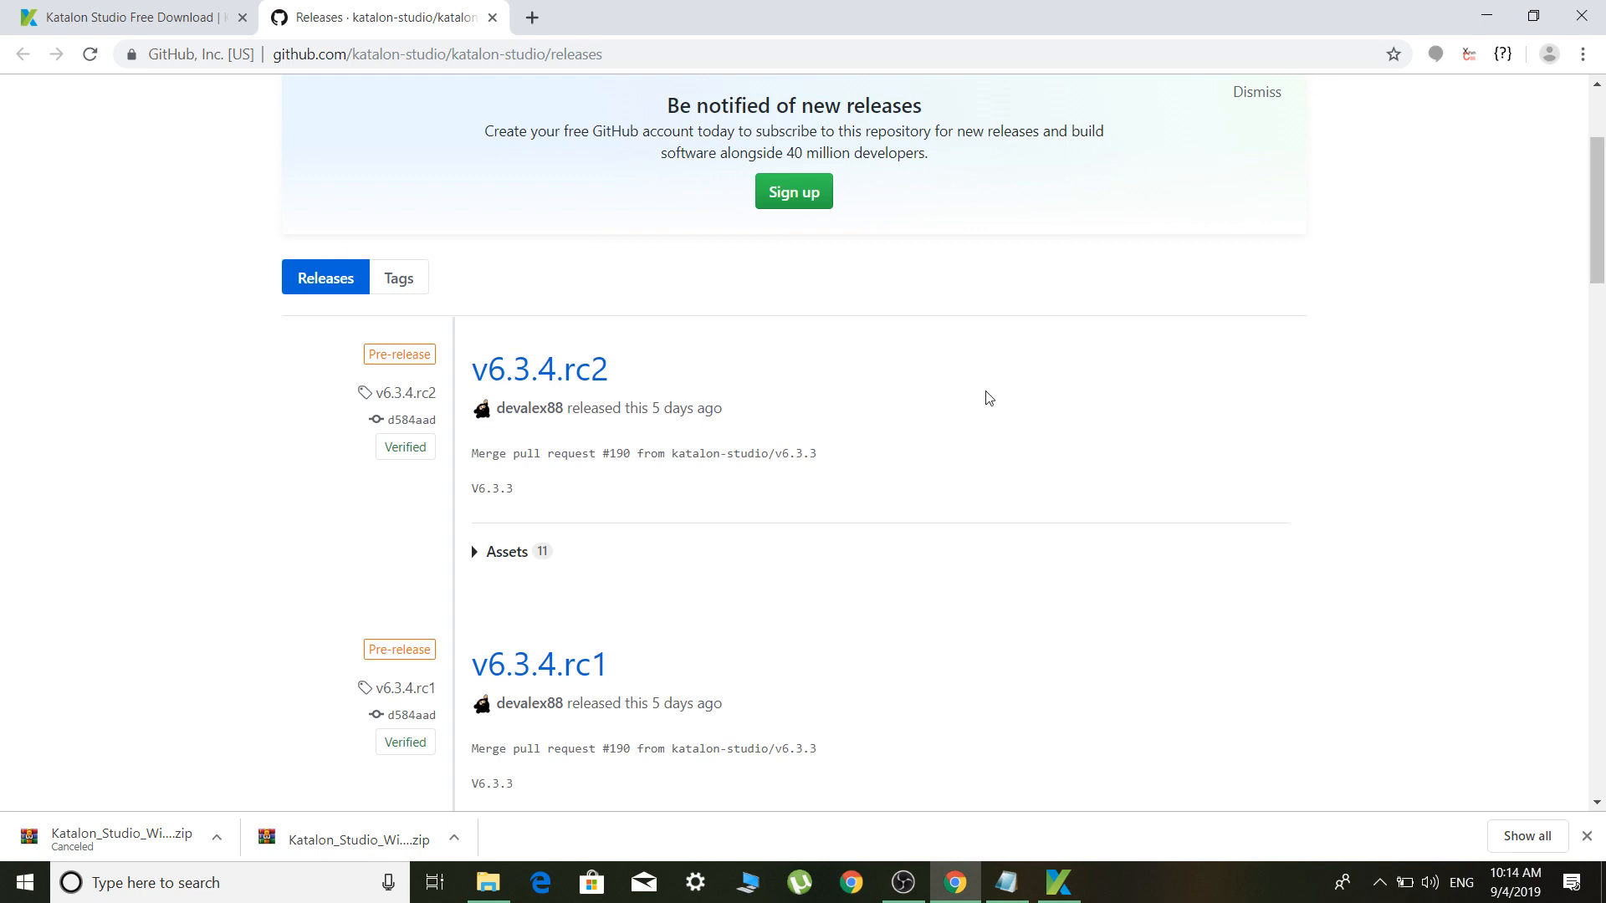
drag(818, 459, 598, 458)
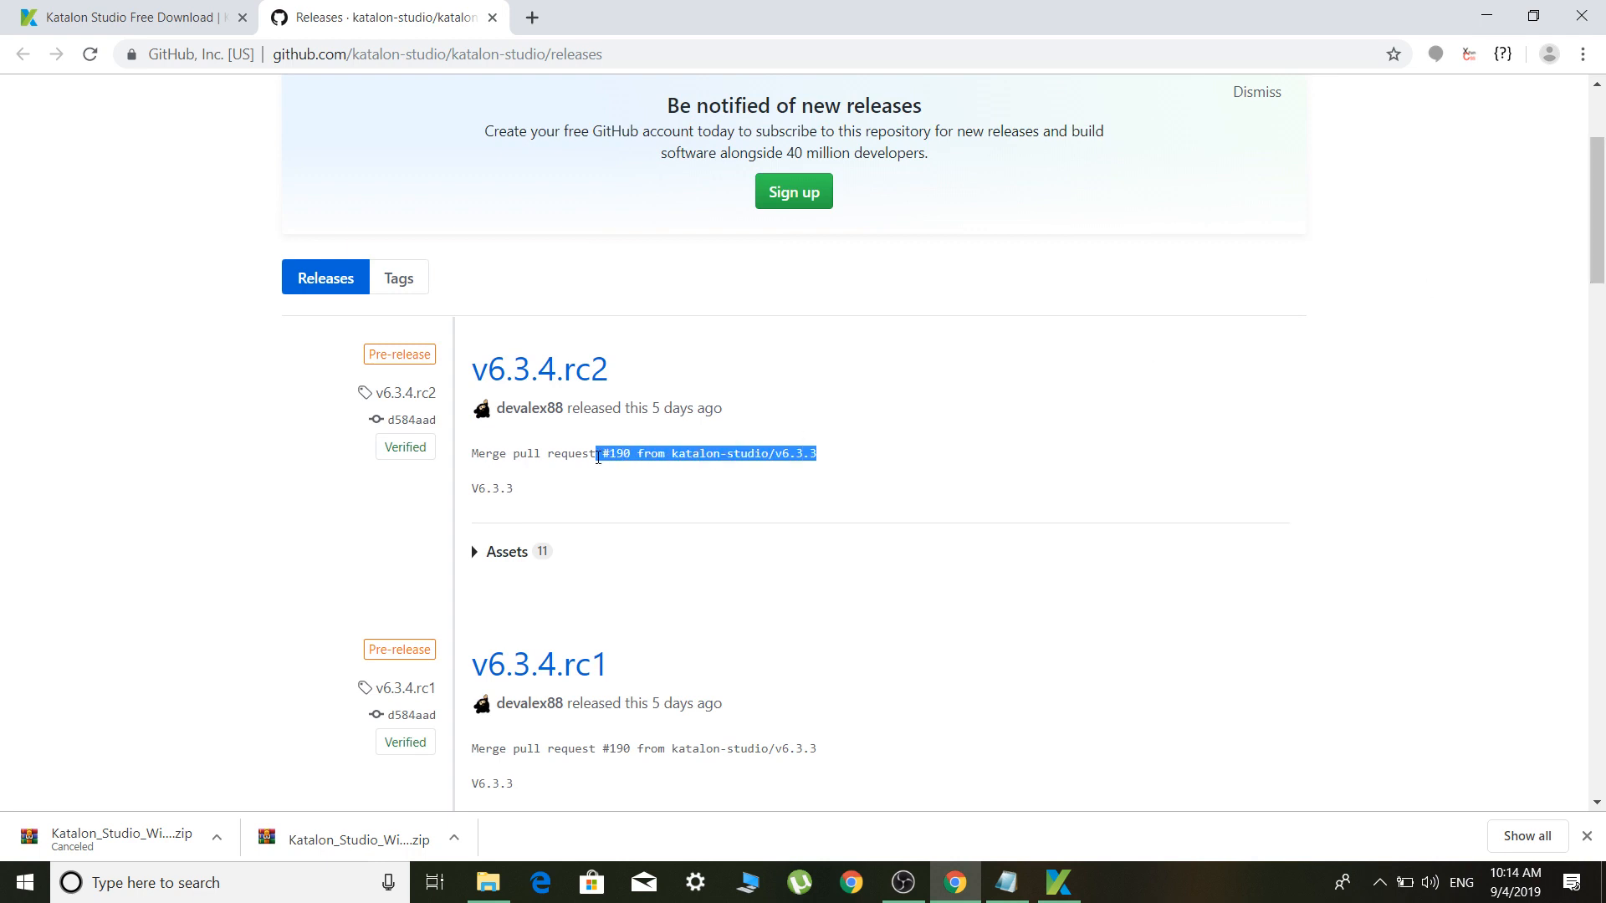
click(493, 17)
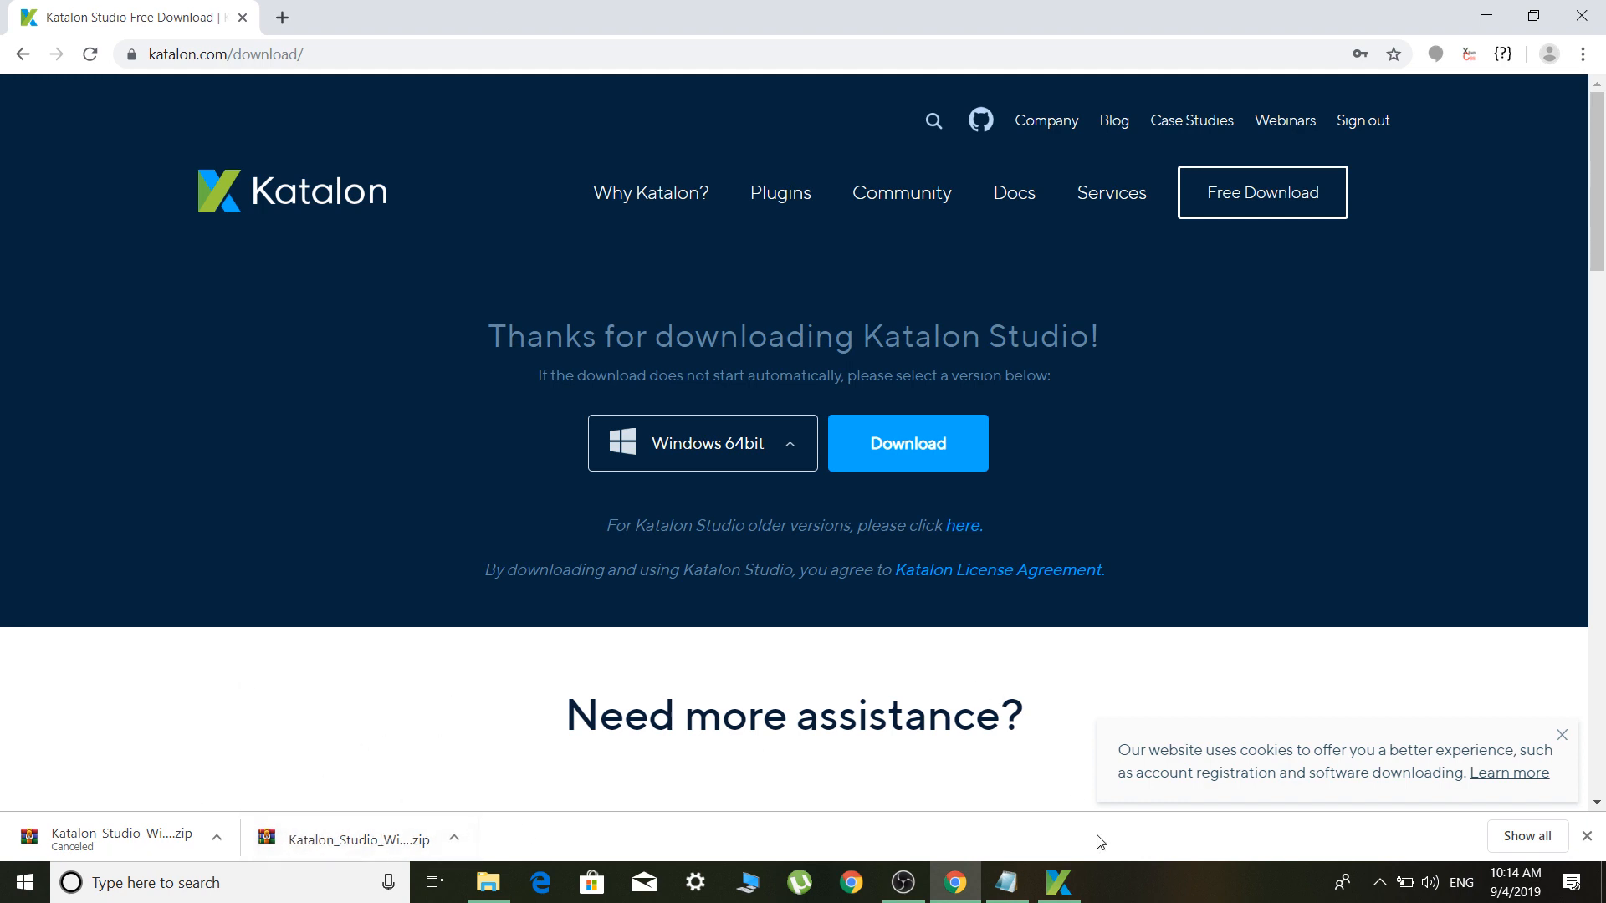
Open the Katalon_Studio_Windows_64-6.3.3 folder in File Explorer and switch to the running Katalon Studio
click(478, 876)
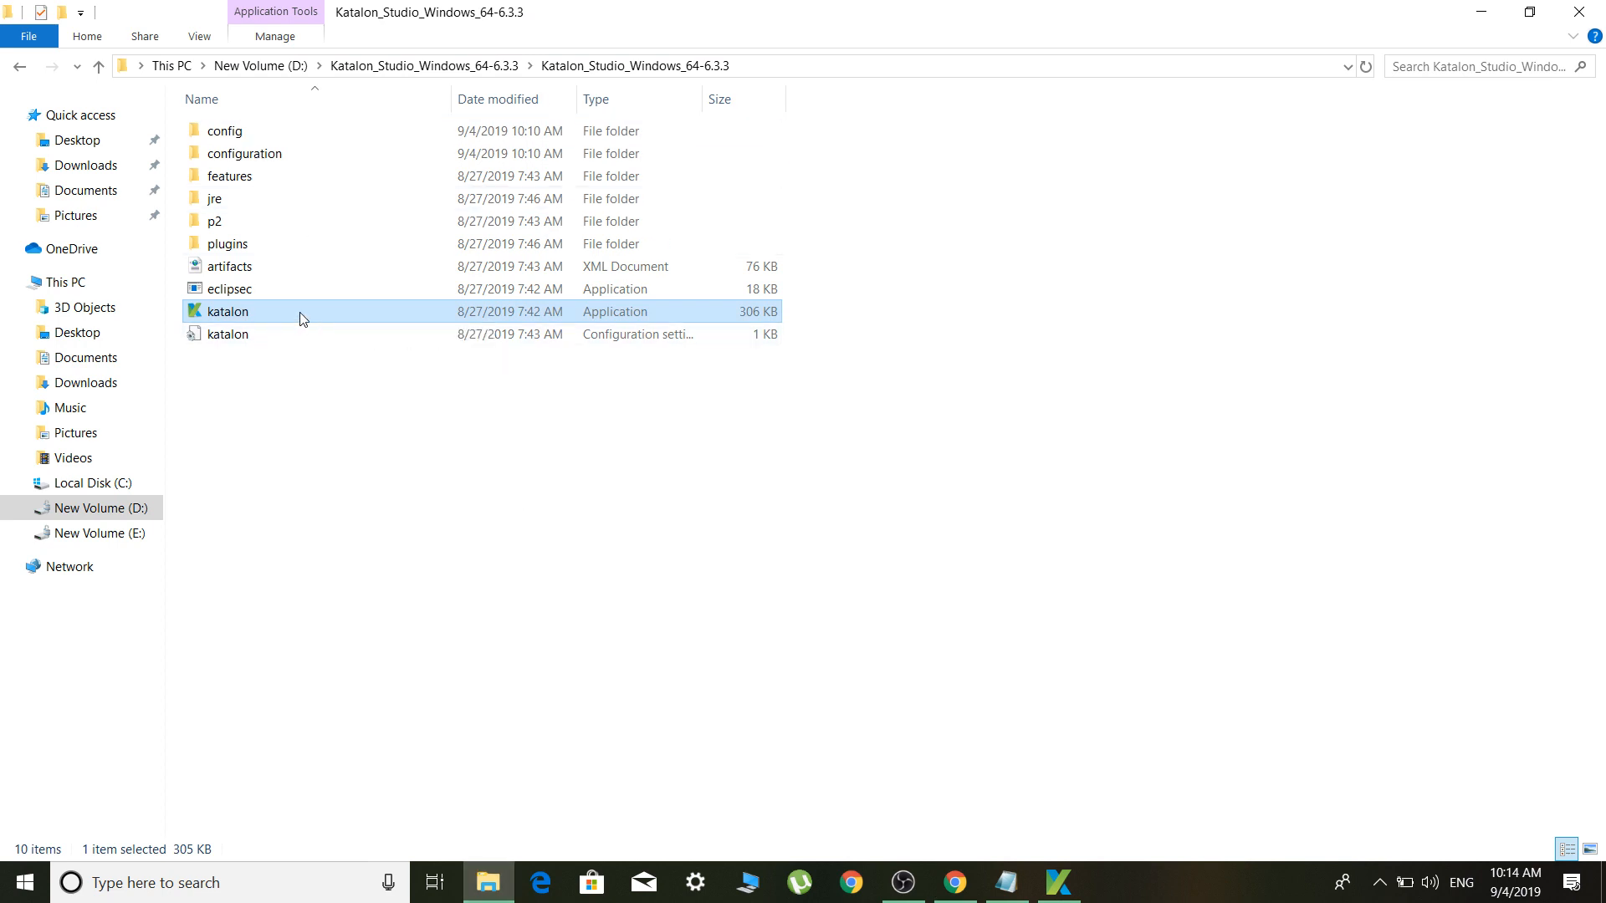
click(474, 74)
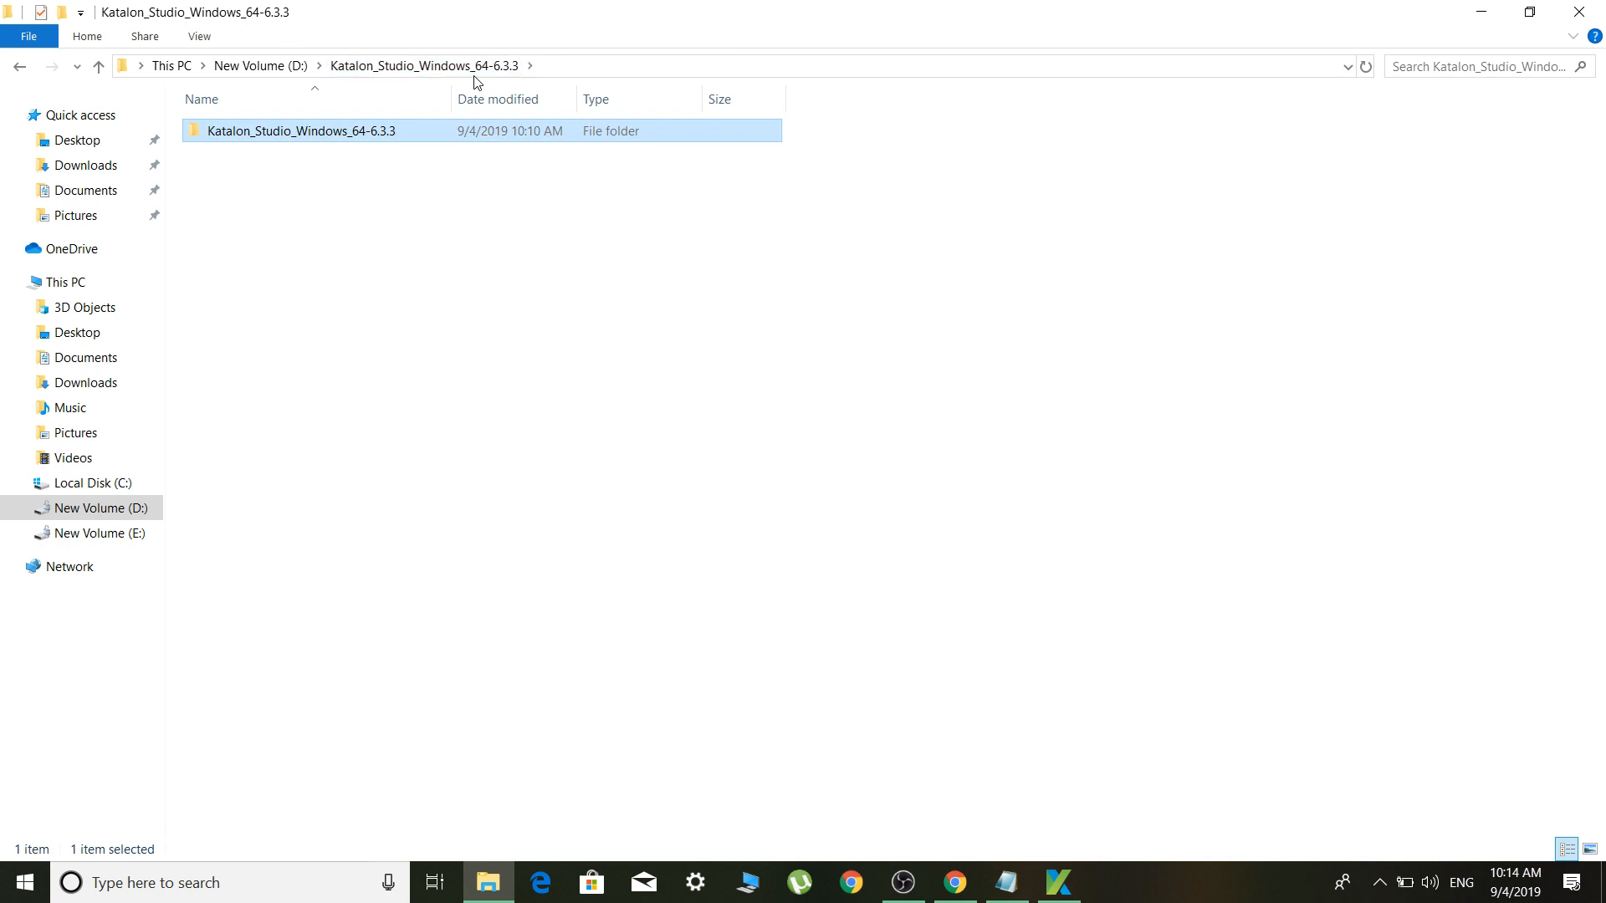
double_click(434, 134)
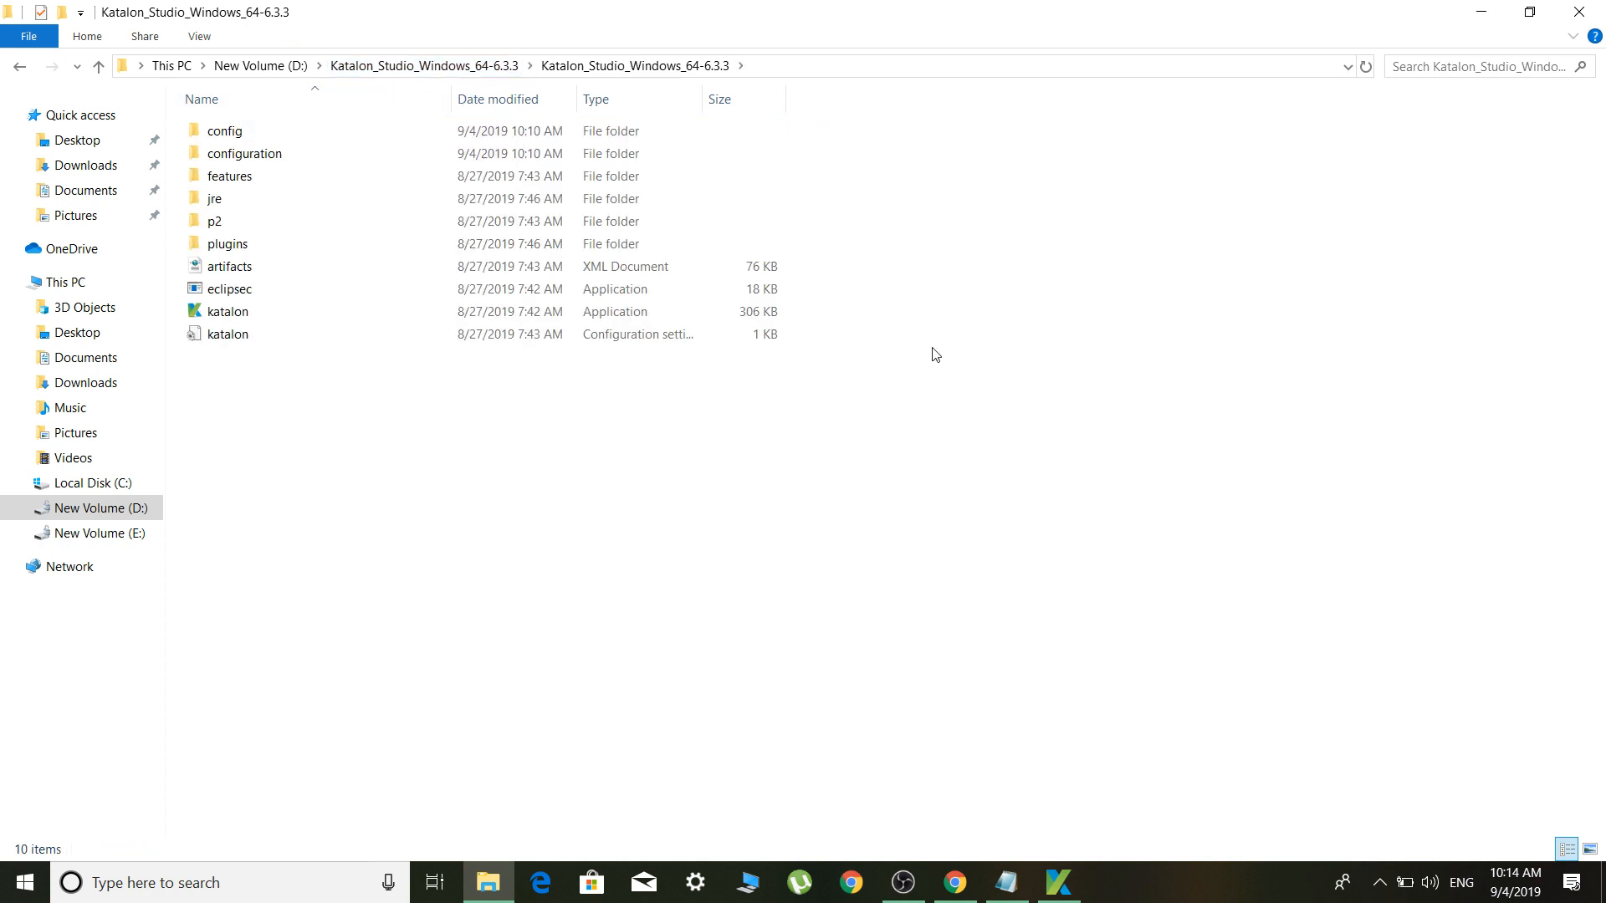
click(1058, 883)
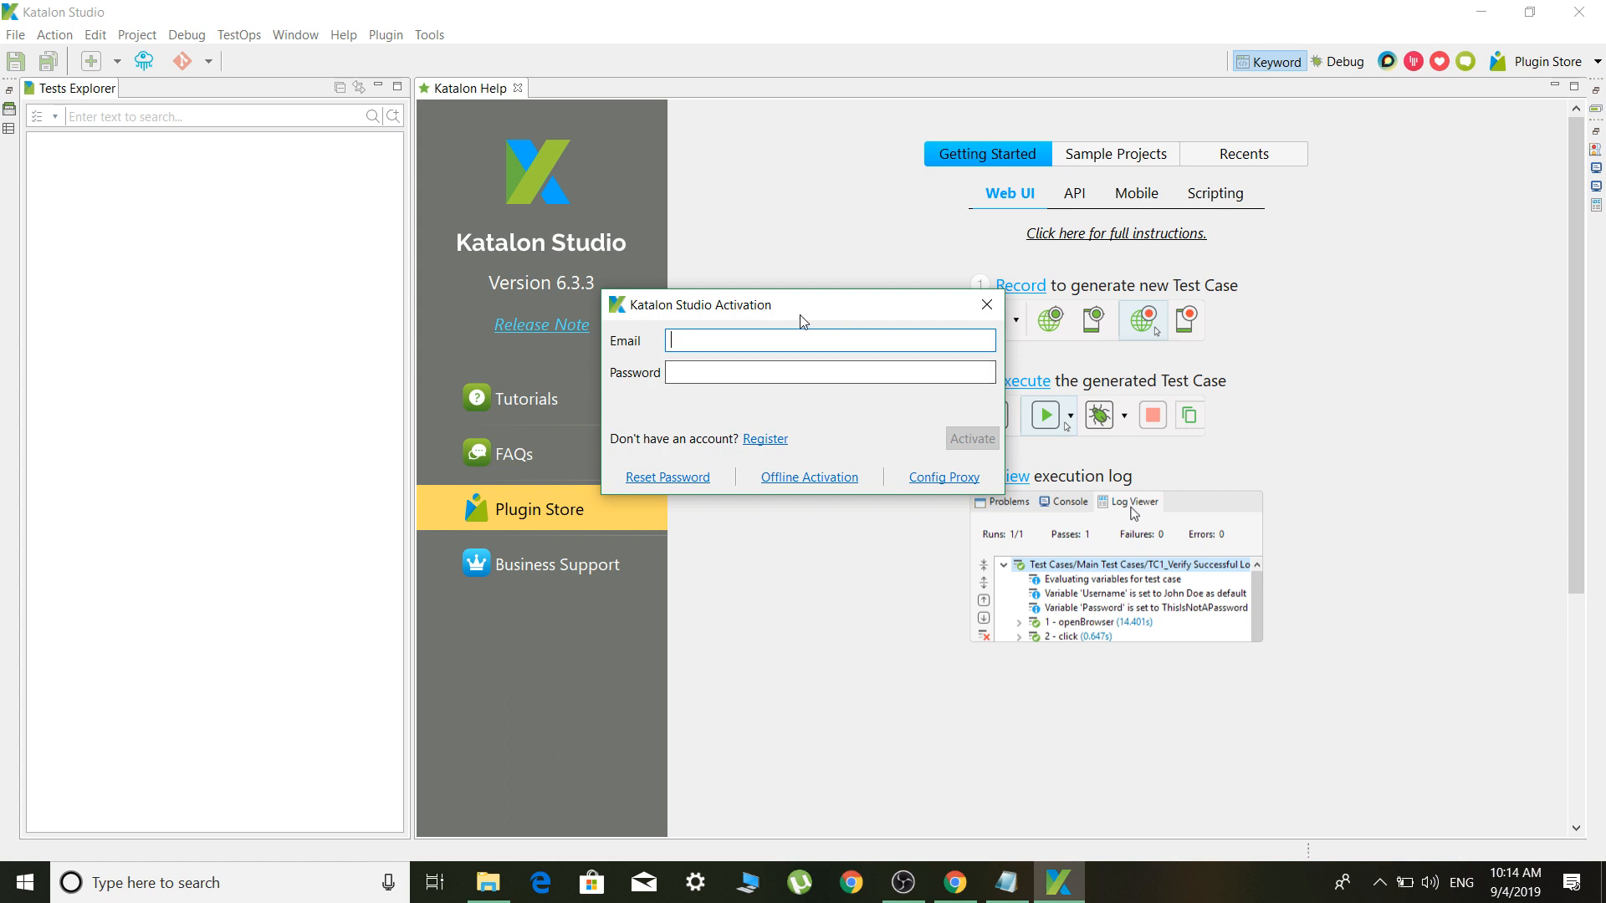
Enter the Katalon account email and password in the Activation dialog and activate
drag(796, 309, 822, 343)
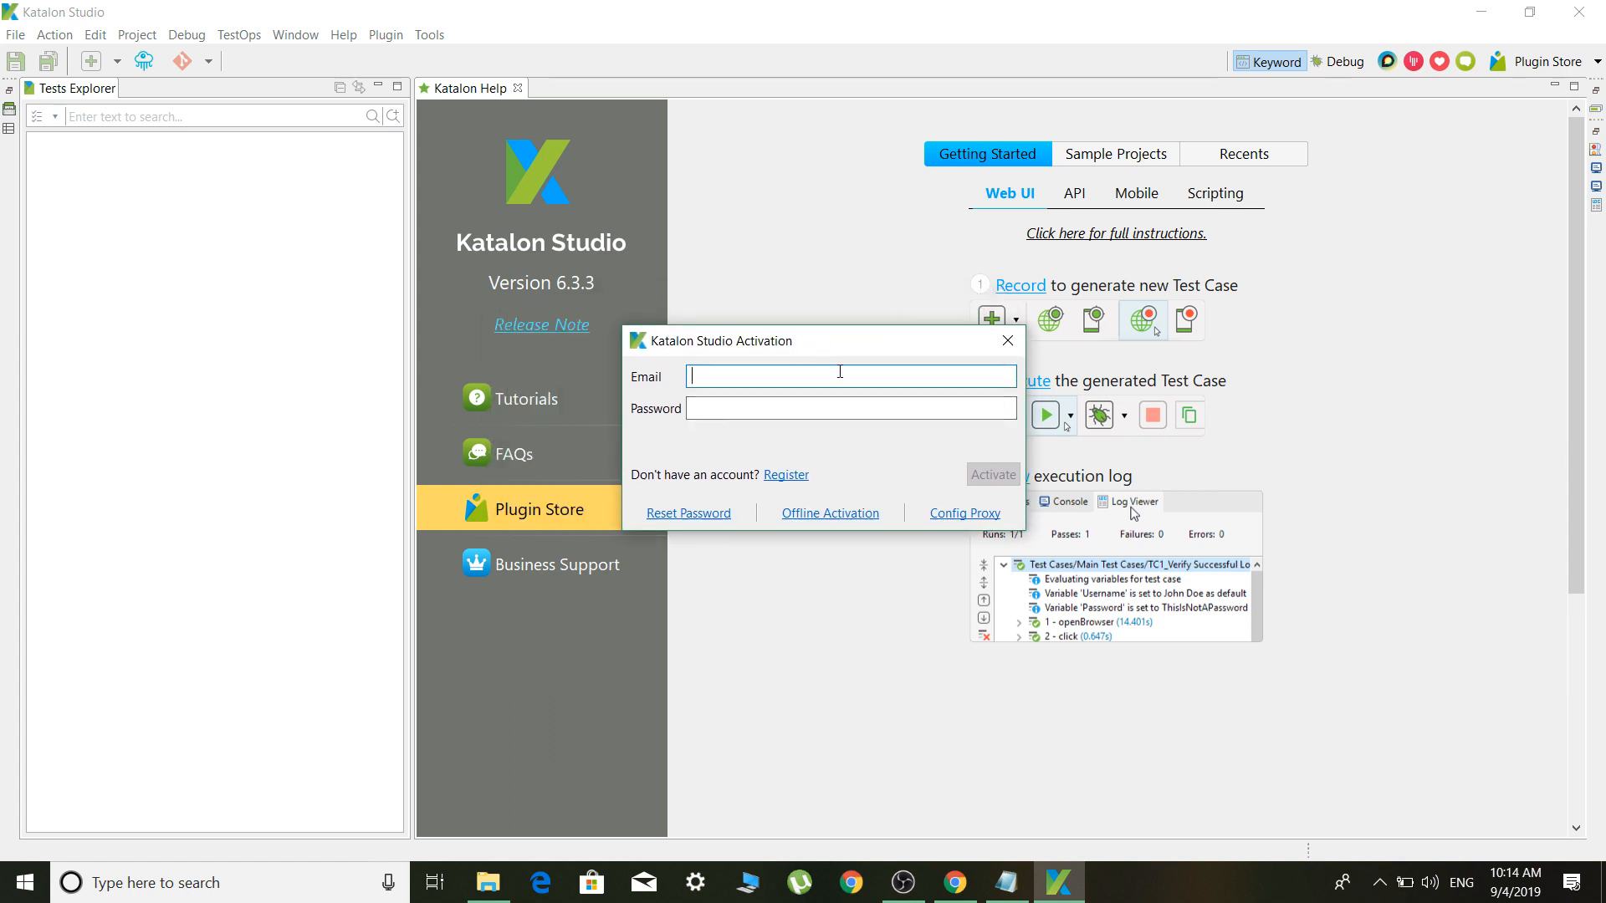
click(807, 418)
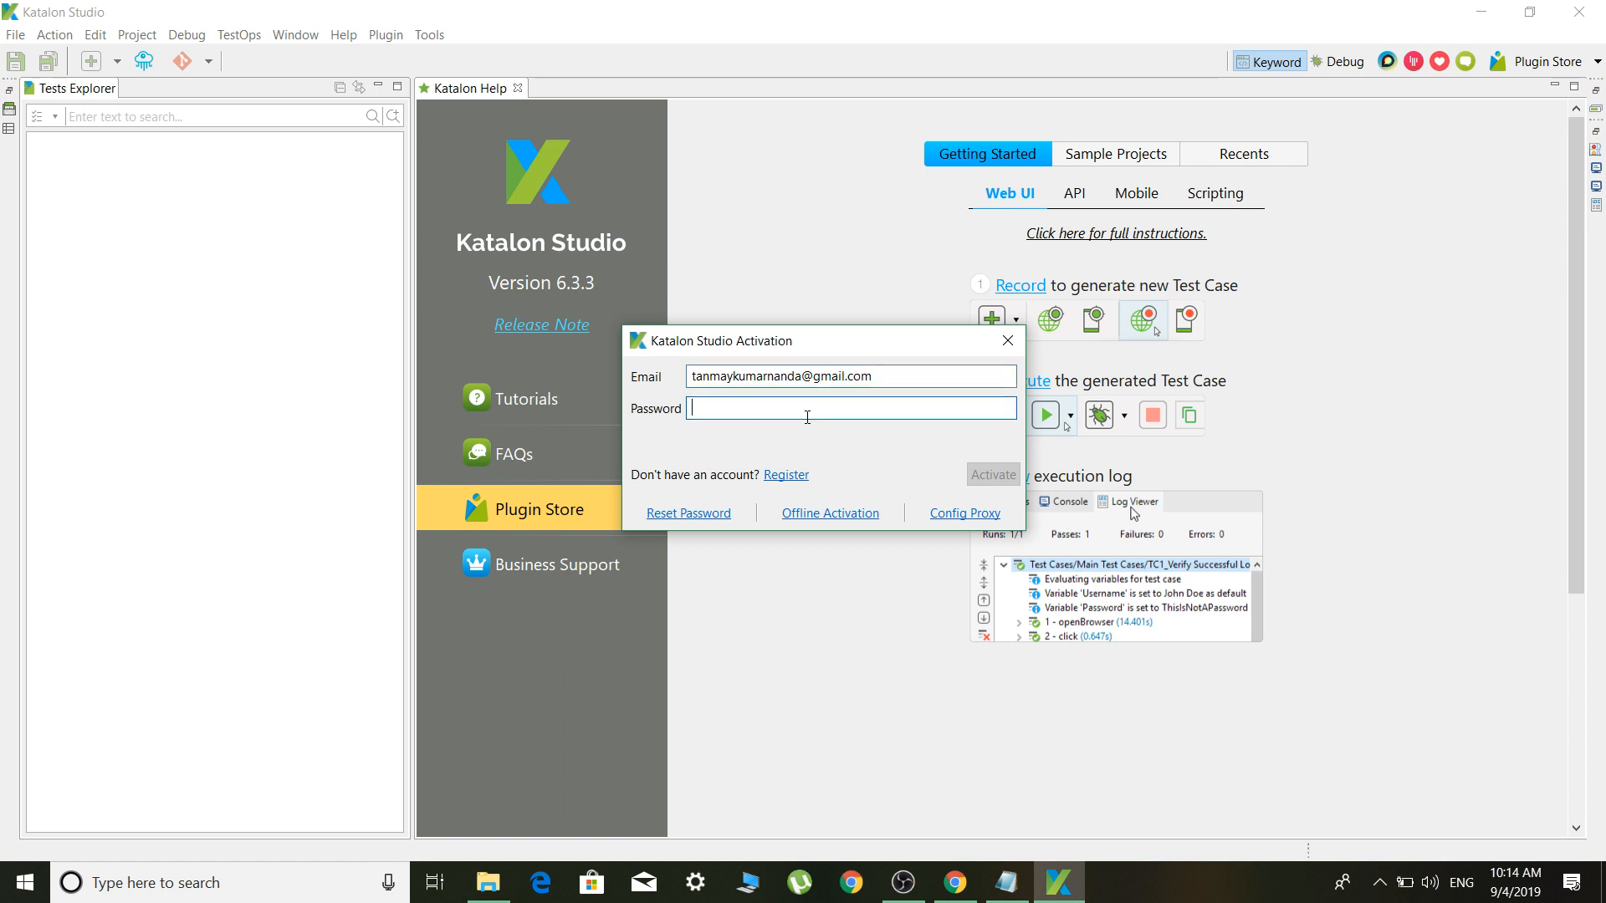
text(**********)
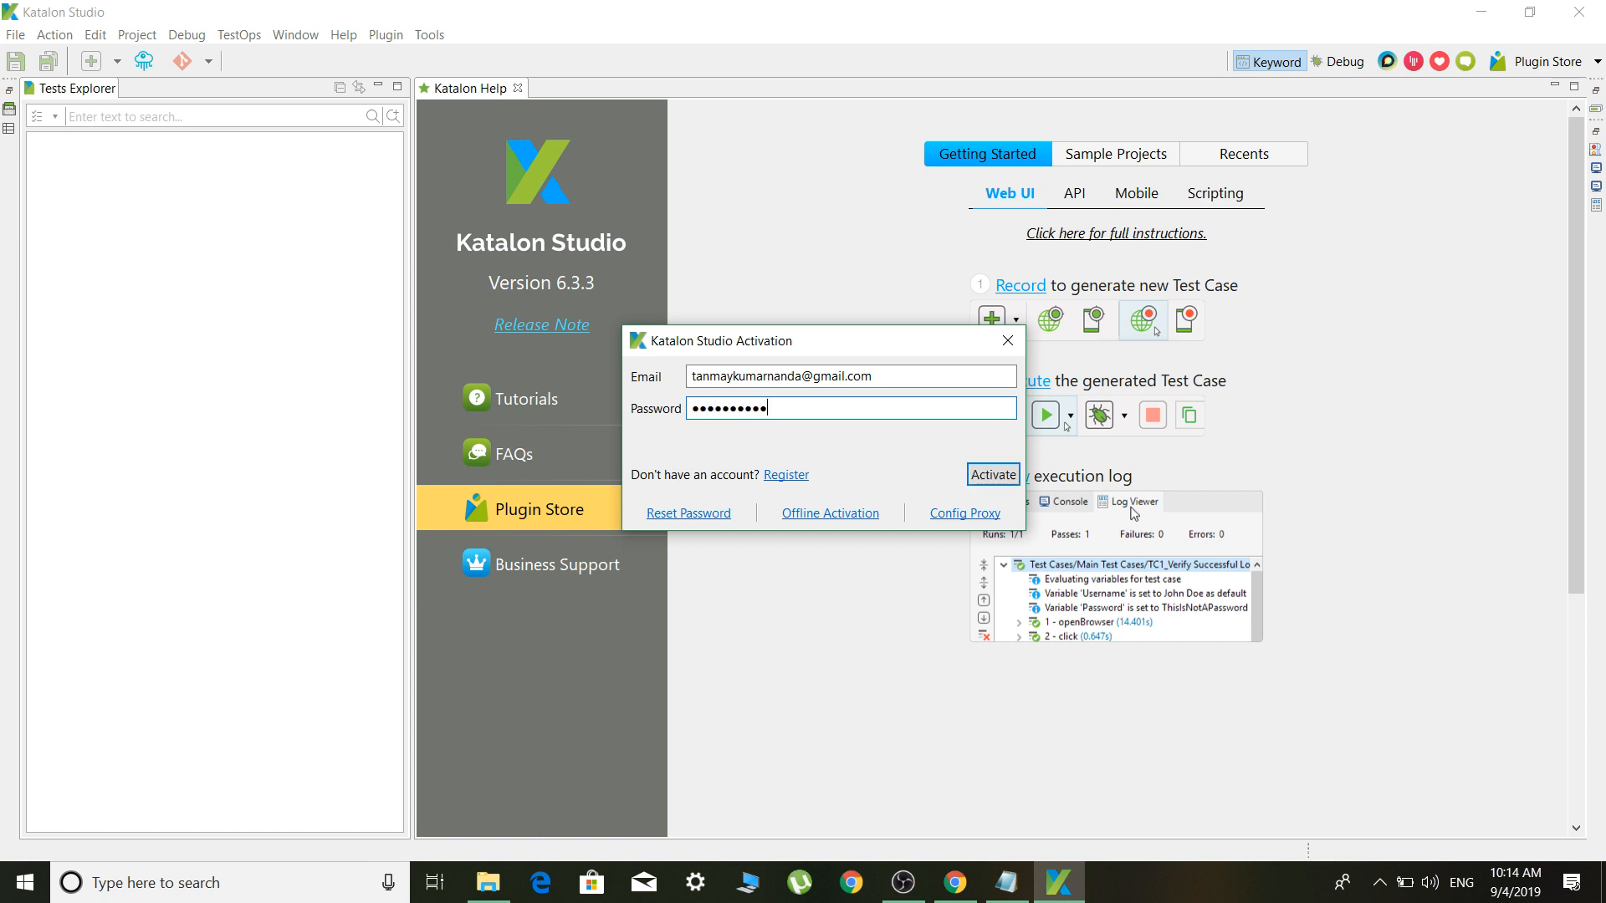
click(1009, 473)
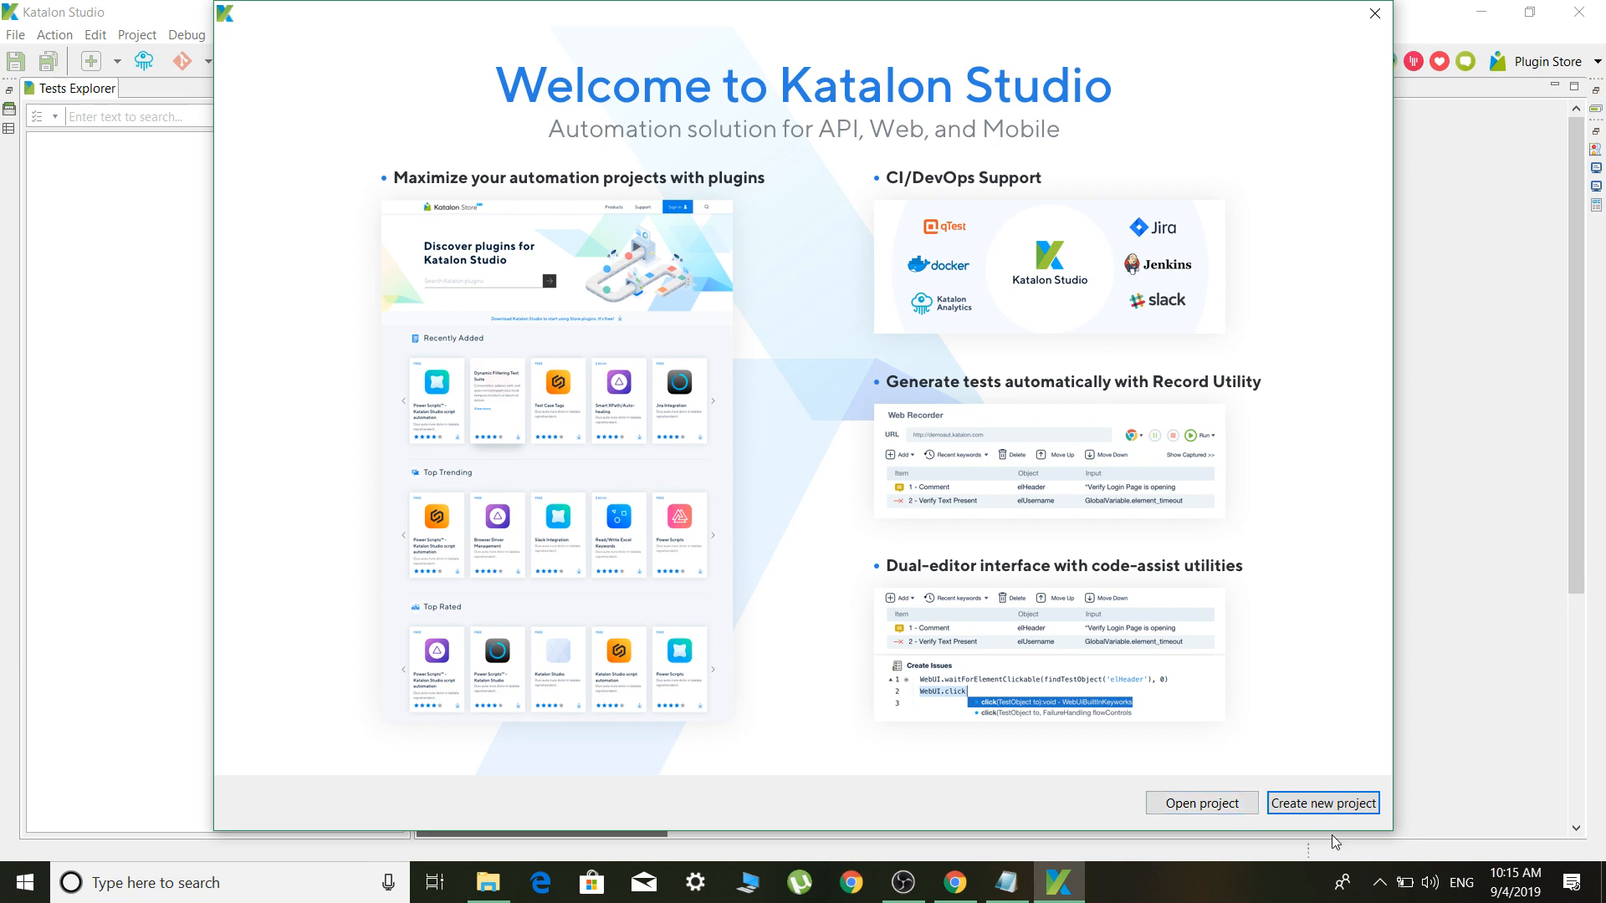
Close the welcome screen and submit the survey as Automation tester, purpose Learn automation testing
click(1376, 15)
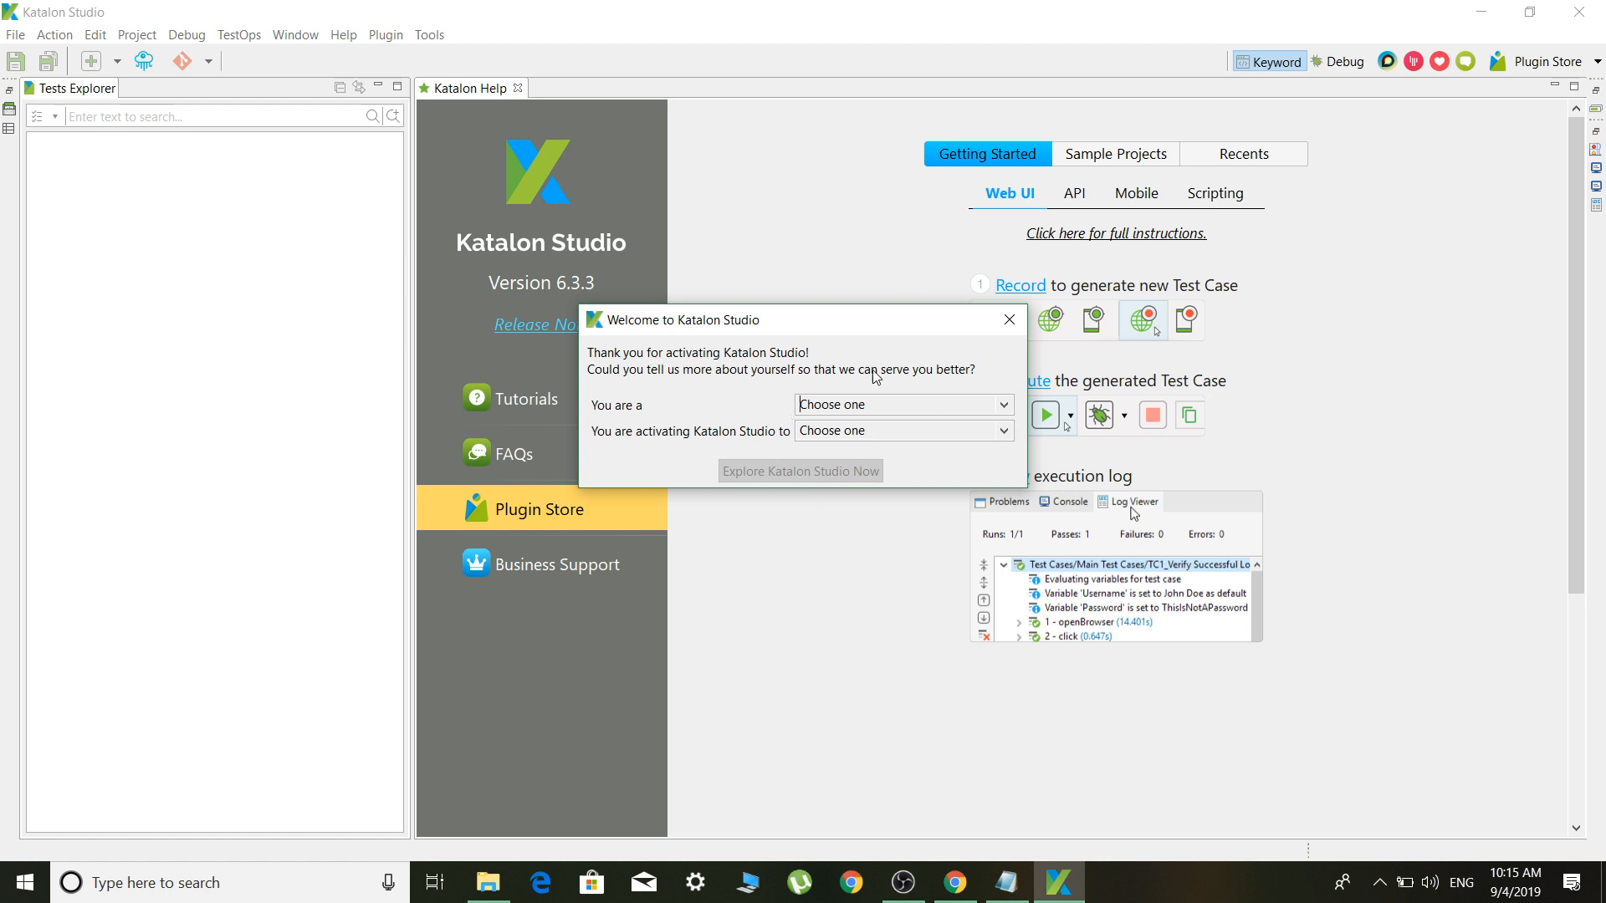
click(907, 406)
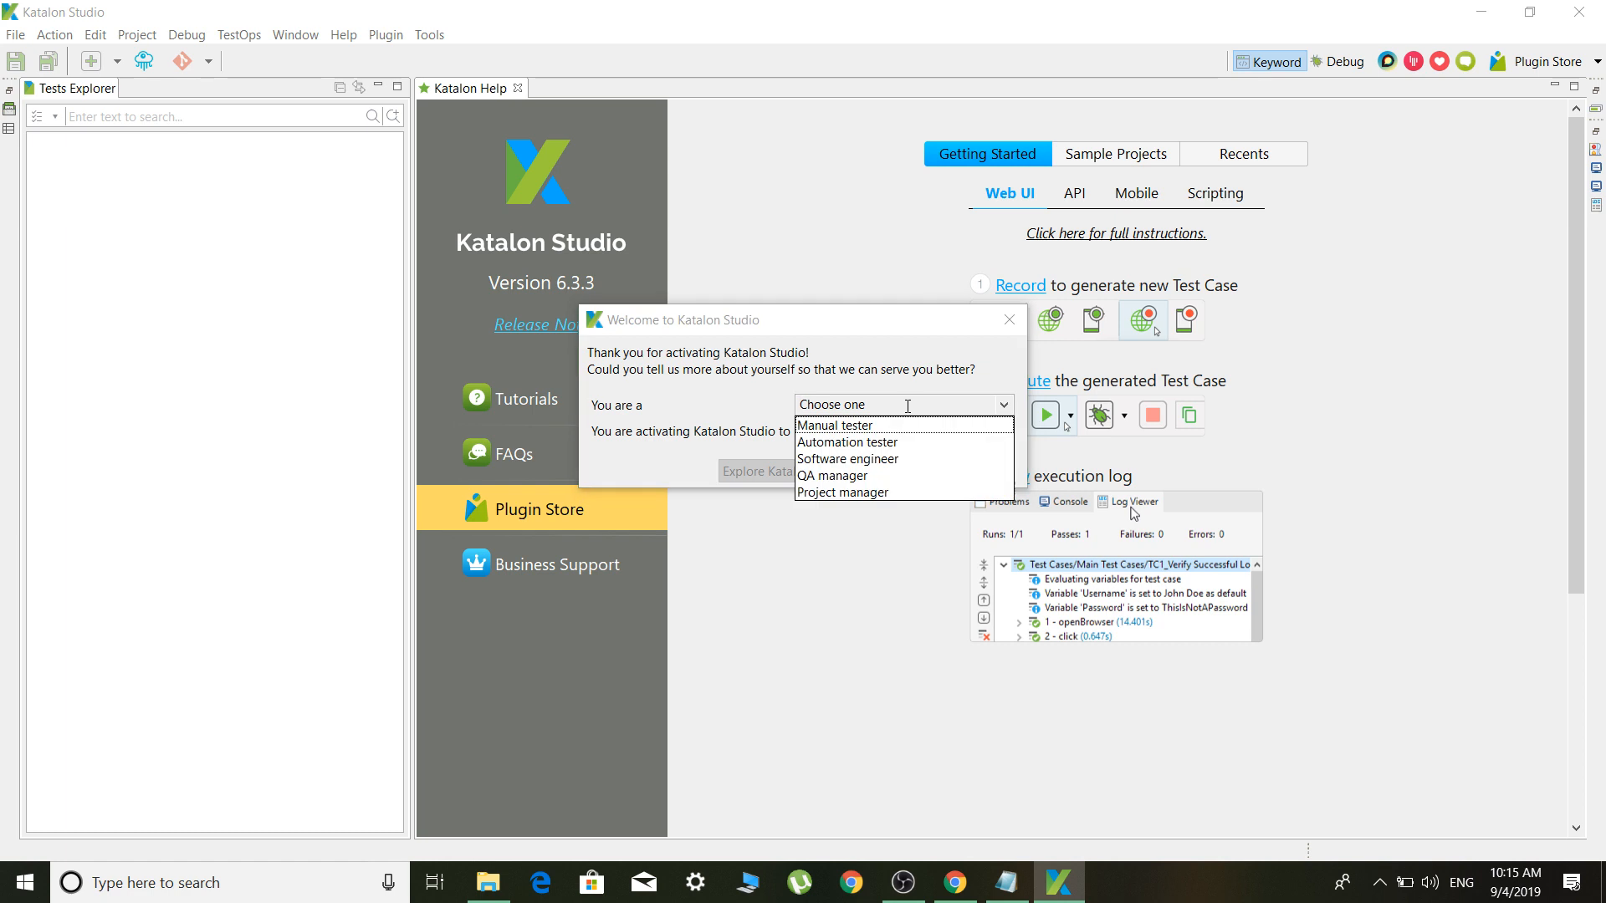
click(882, 443)
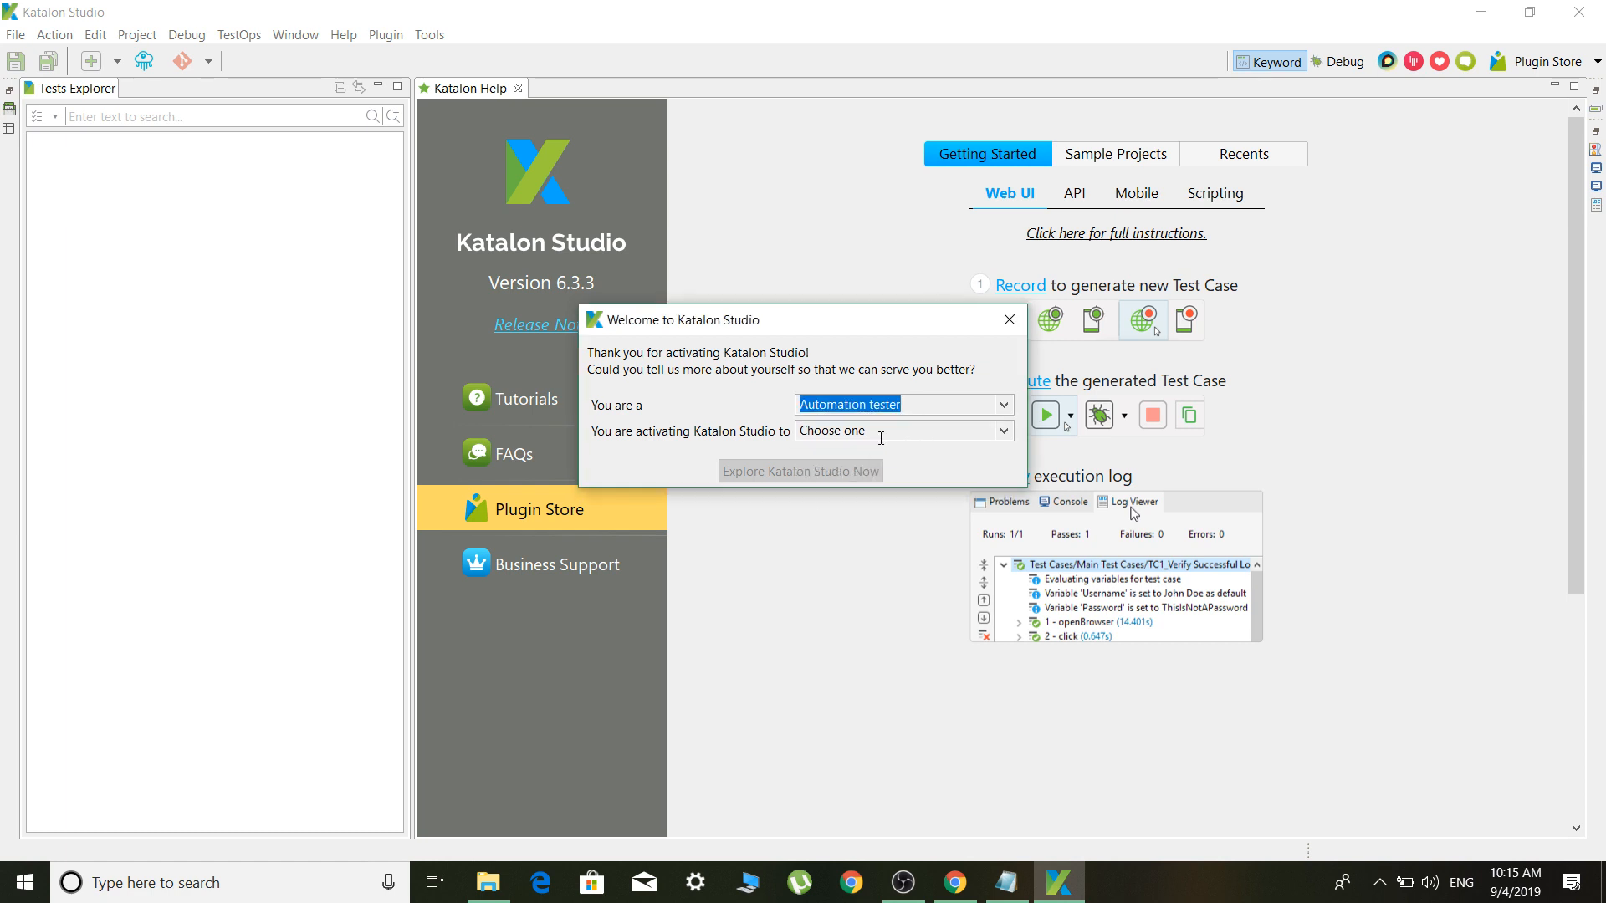
click(880, 433)
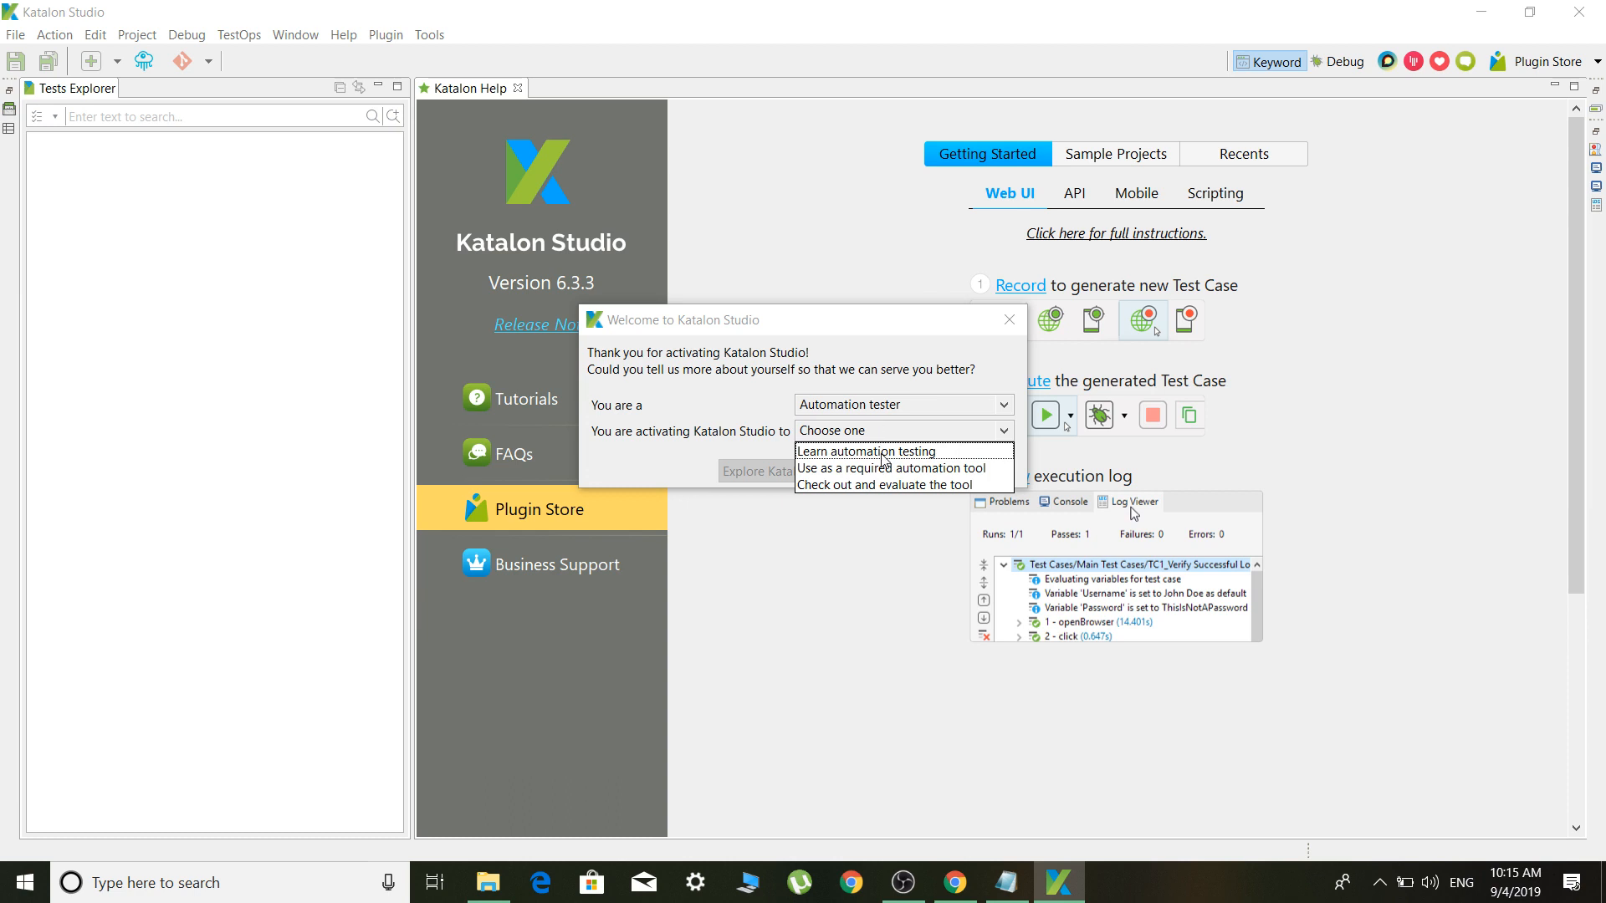
click(882, 453)
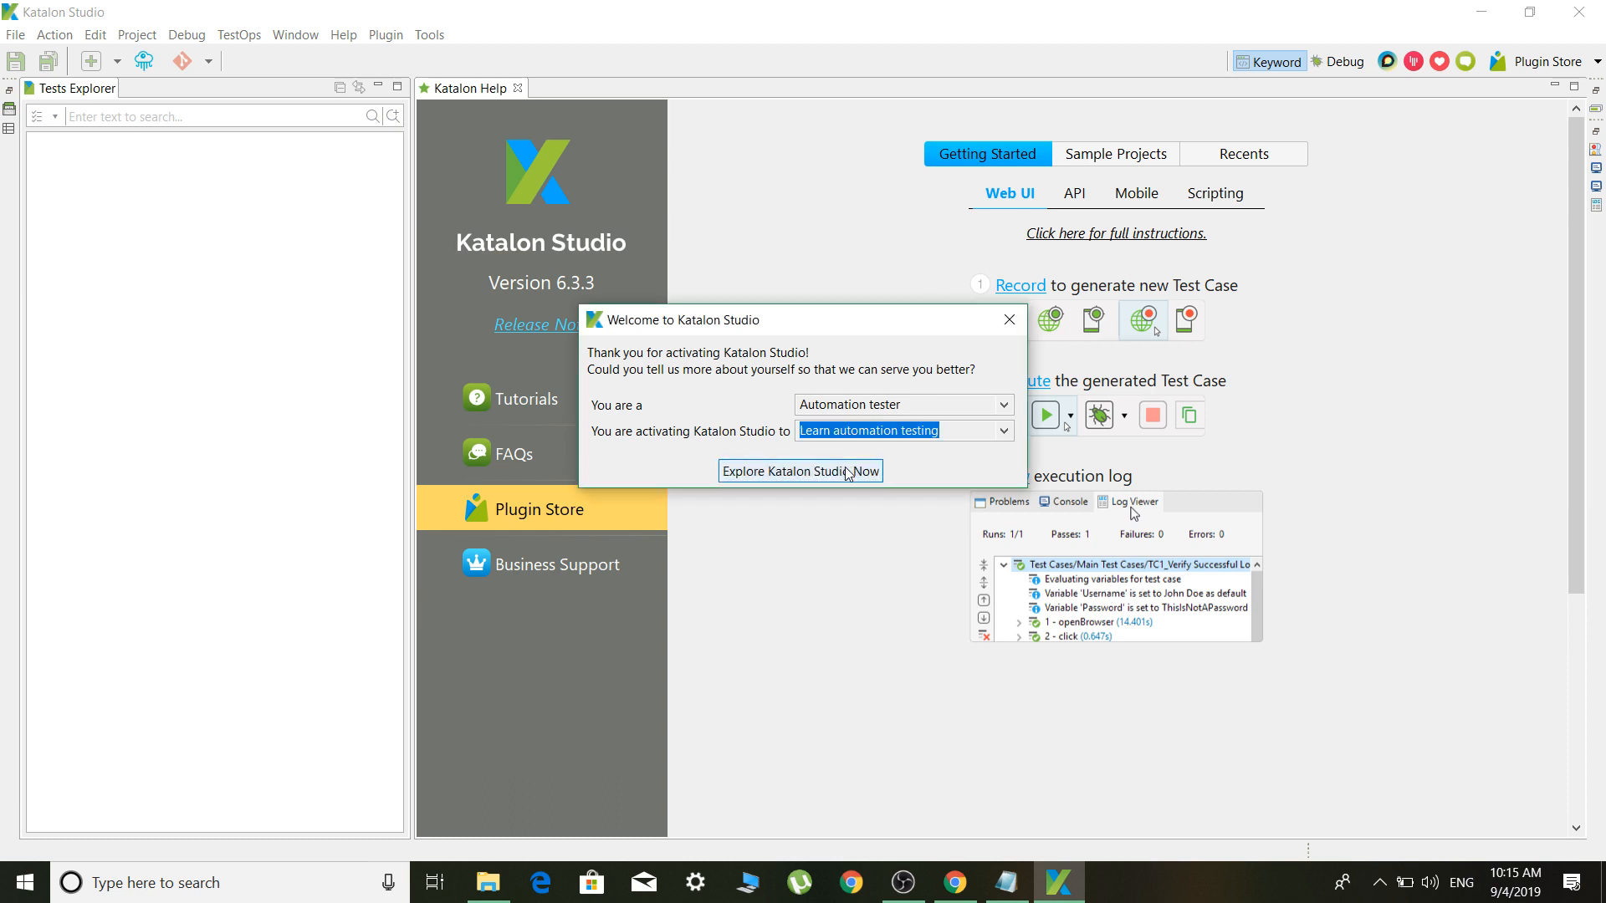
click(828, 480)
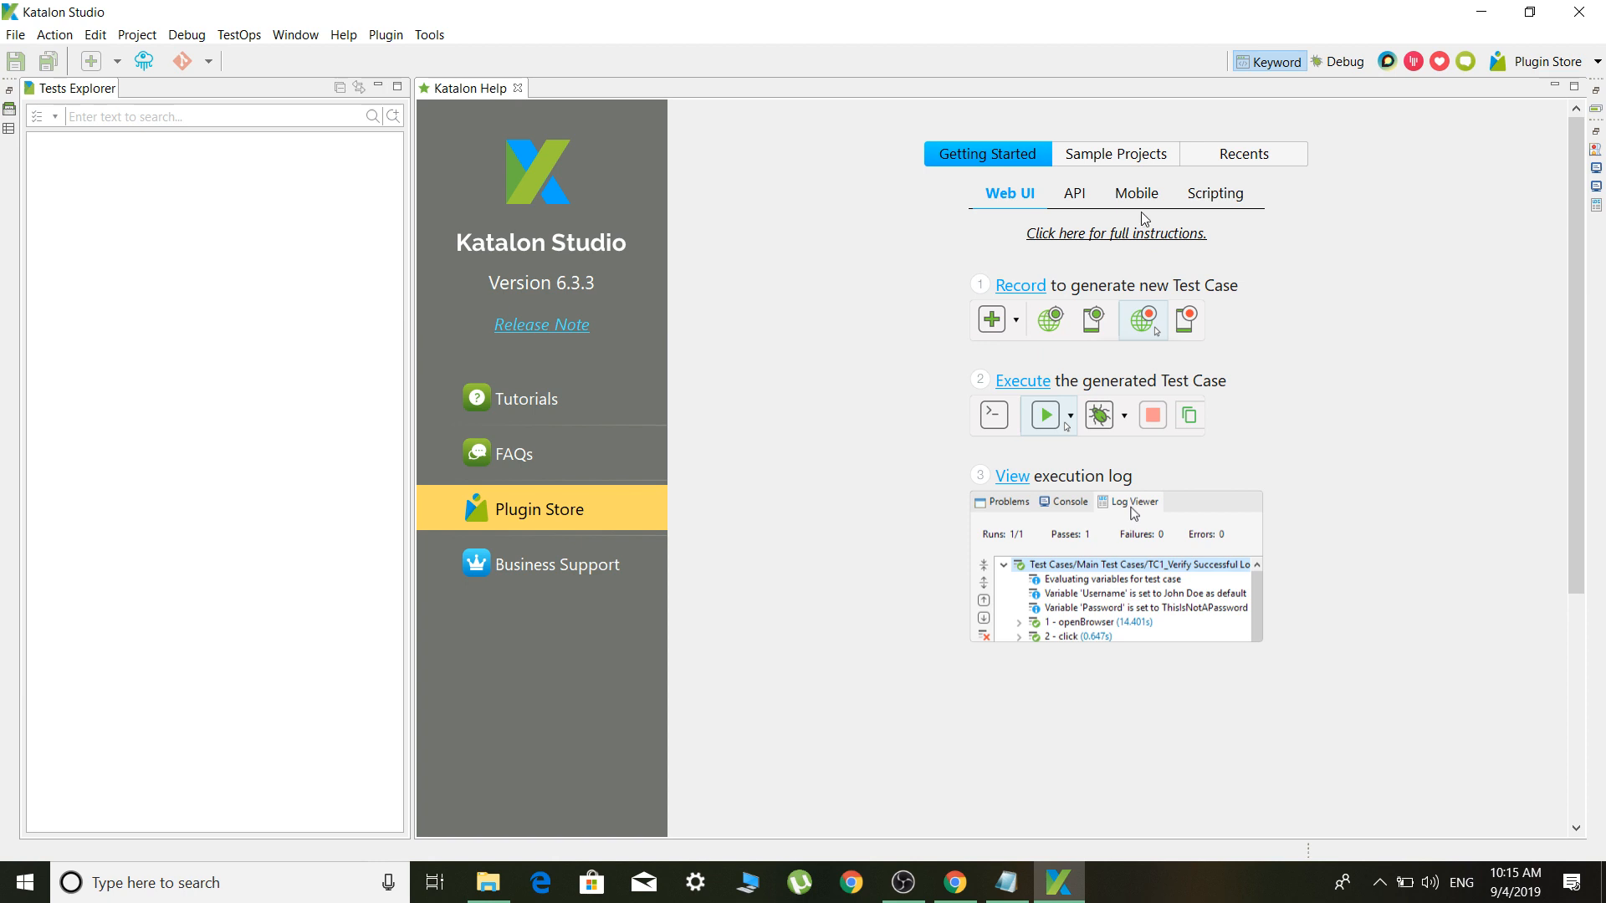
Open the online tutorials, then close them and minimize the browser back to Katalon Studio
click(508, 405)
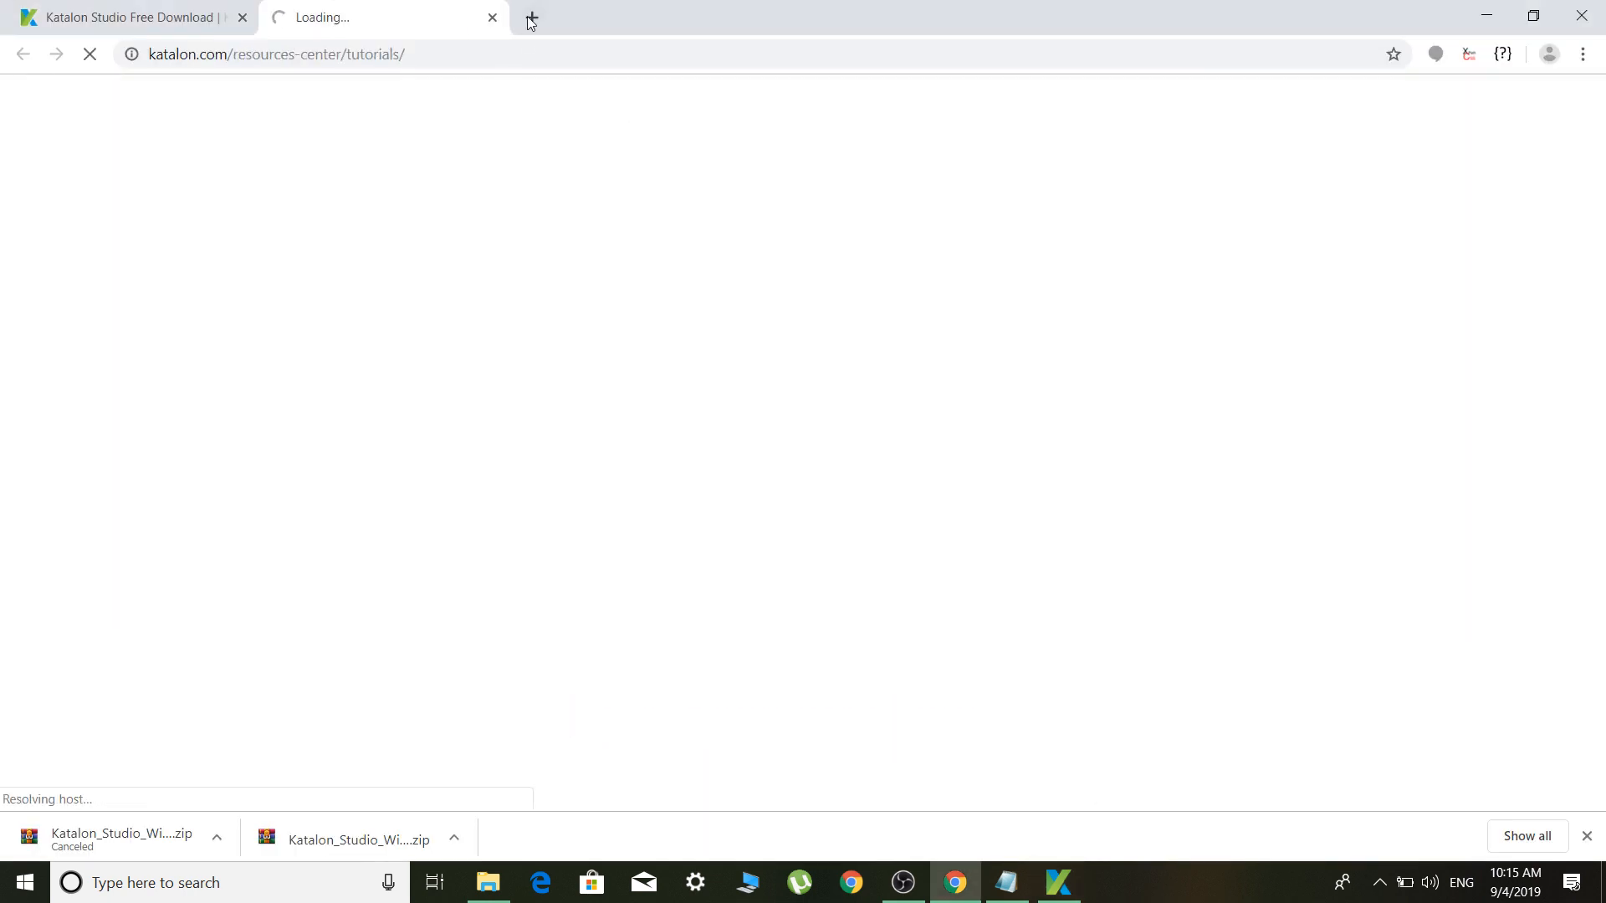
click(492, 18)
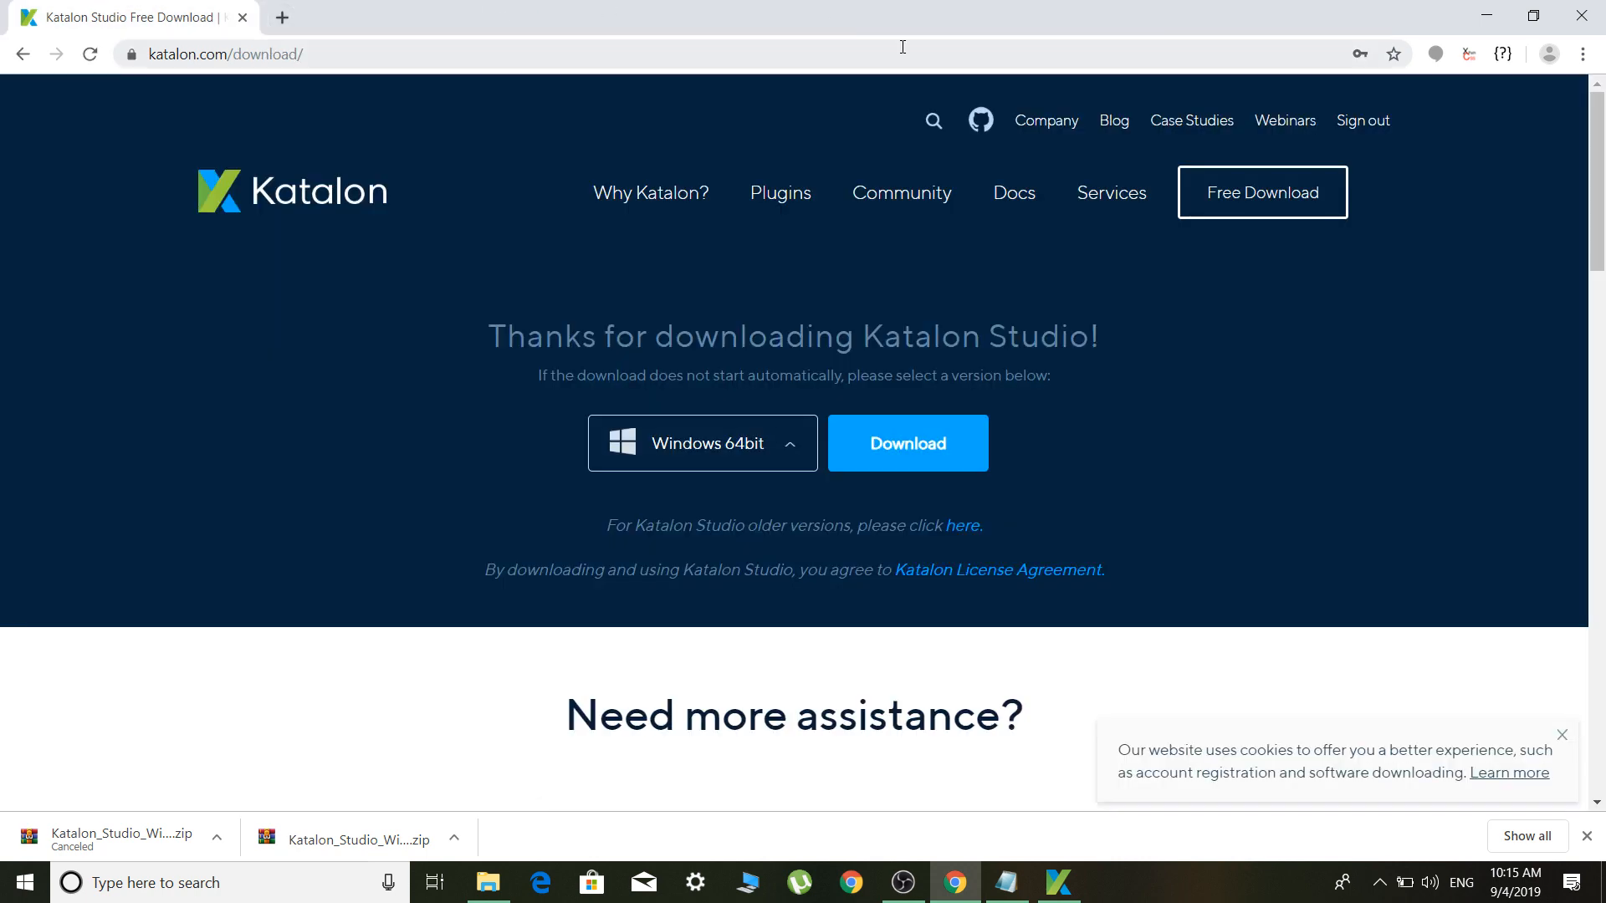
click(1485, 16)
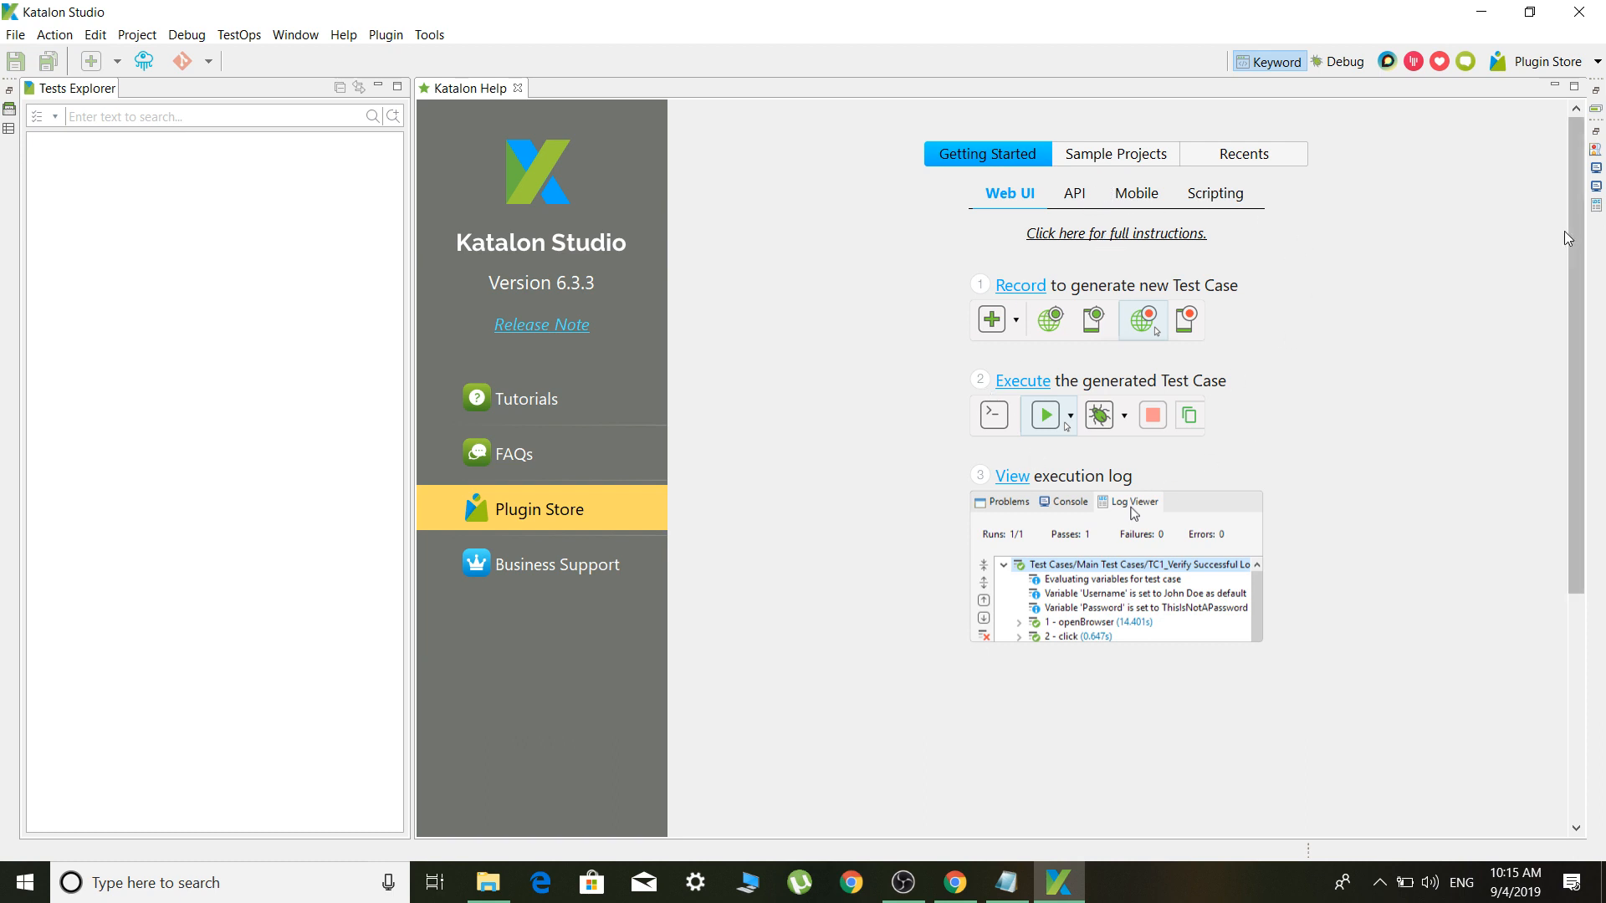
mouse_move(1575, 241)
mouse_down()
mouse_move(1580, 396)
mouse_move(1575, 219)
mouse_up()
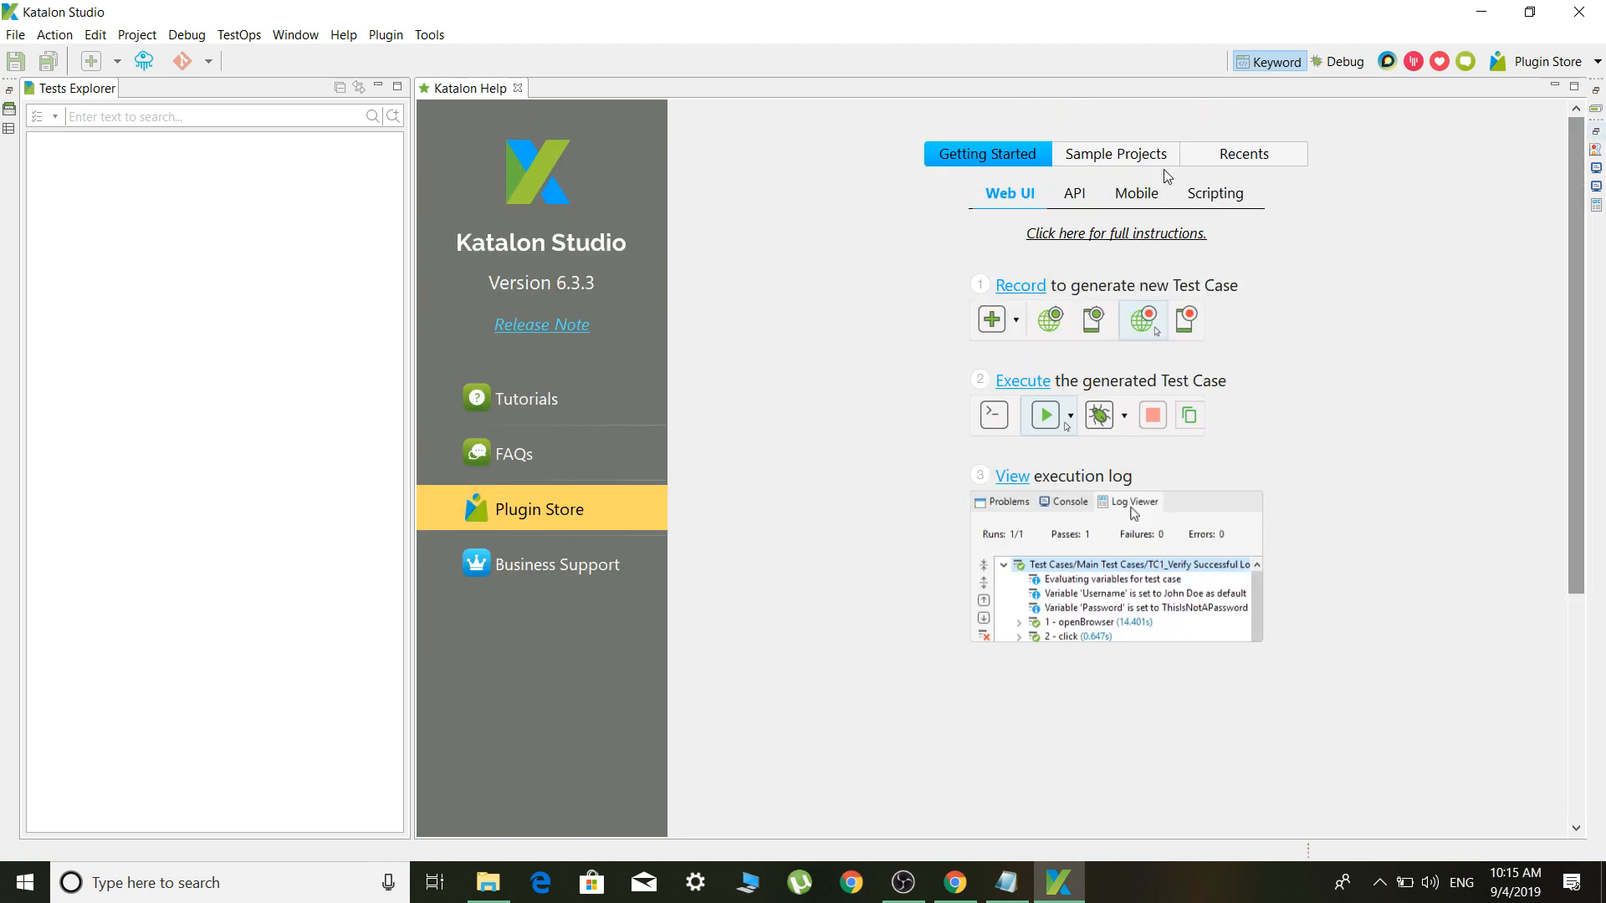
Browse the API, Mobile and Scripting guides and the Recents tab, ending on Sample Projects
click(1074, 193)
click(1154, 201)
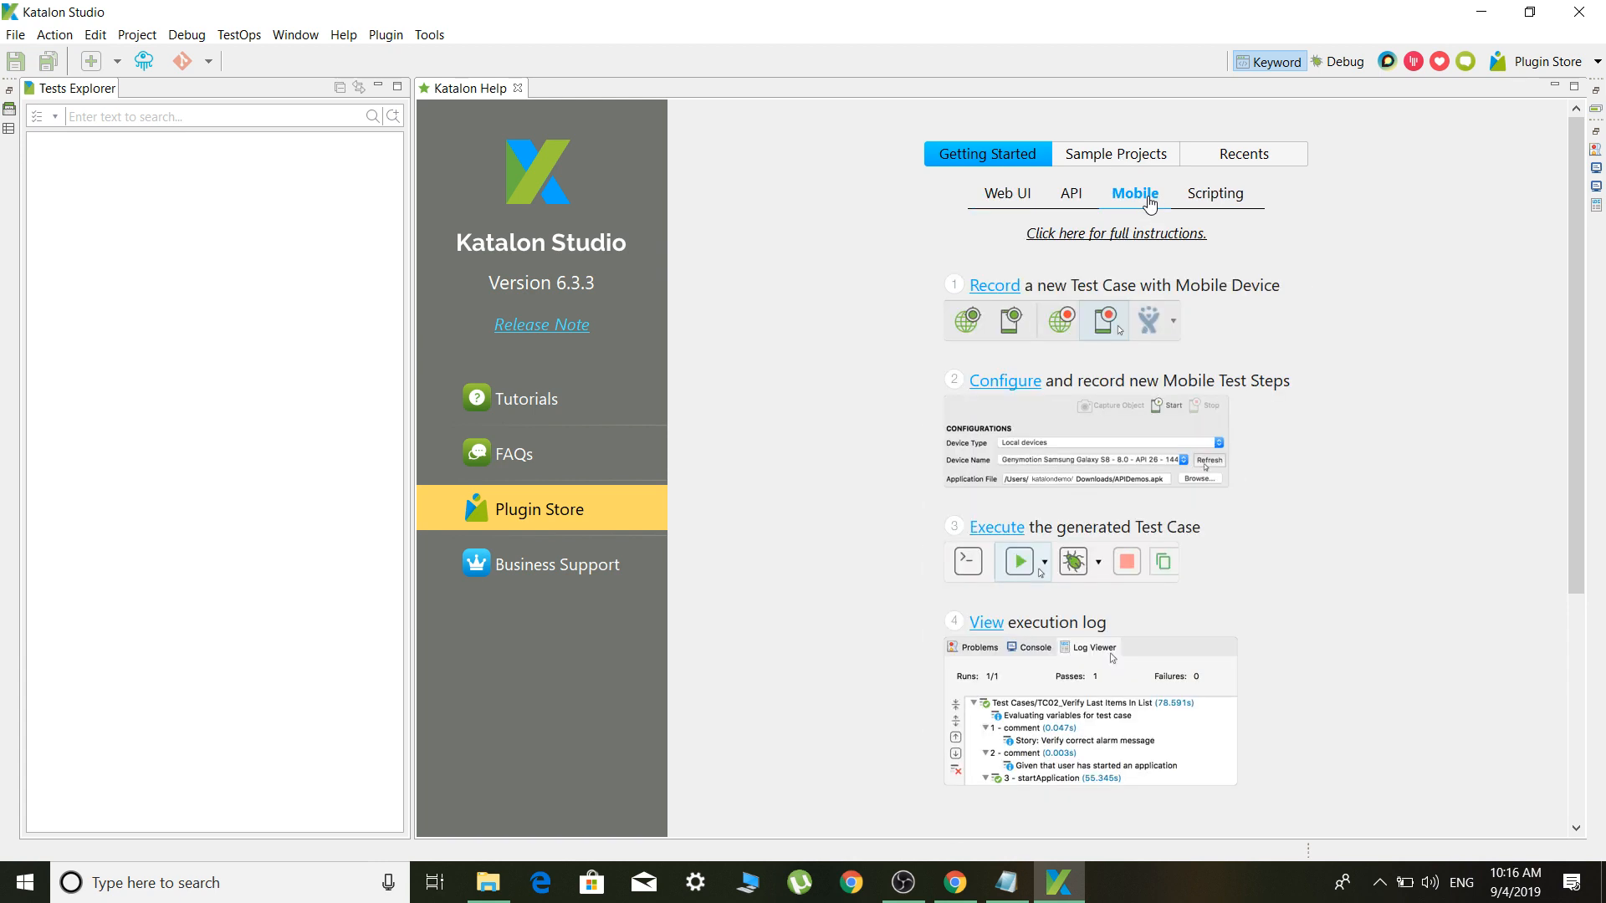
click(1243, 203)
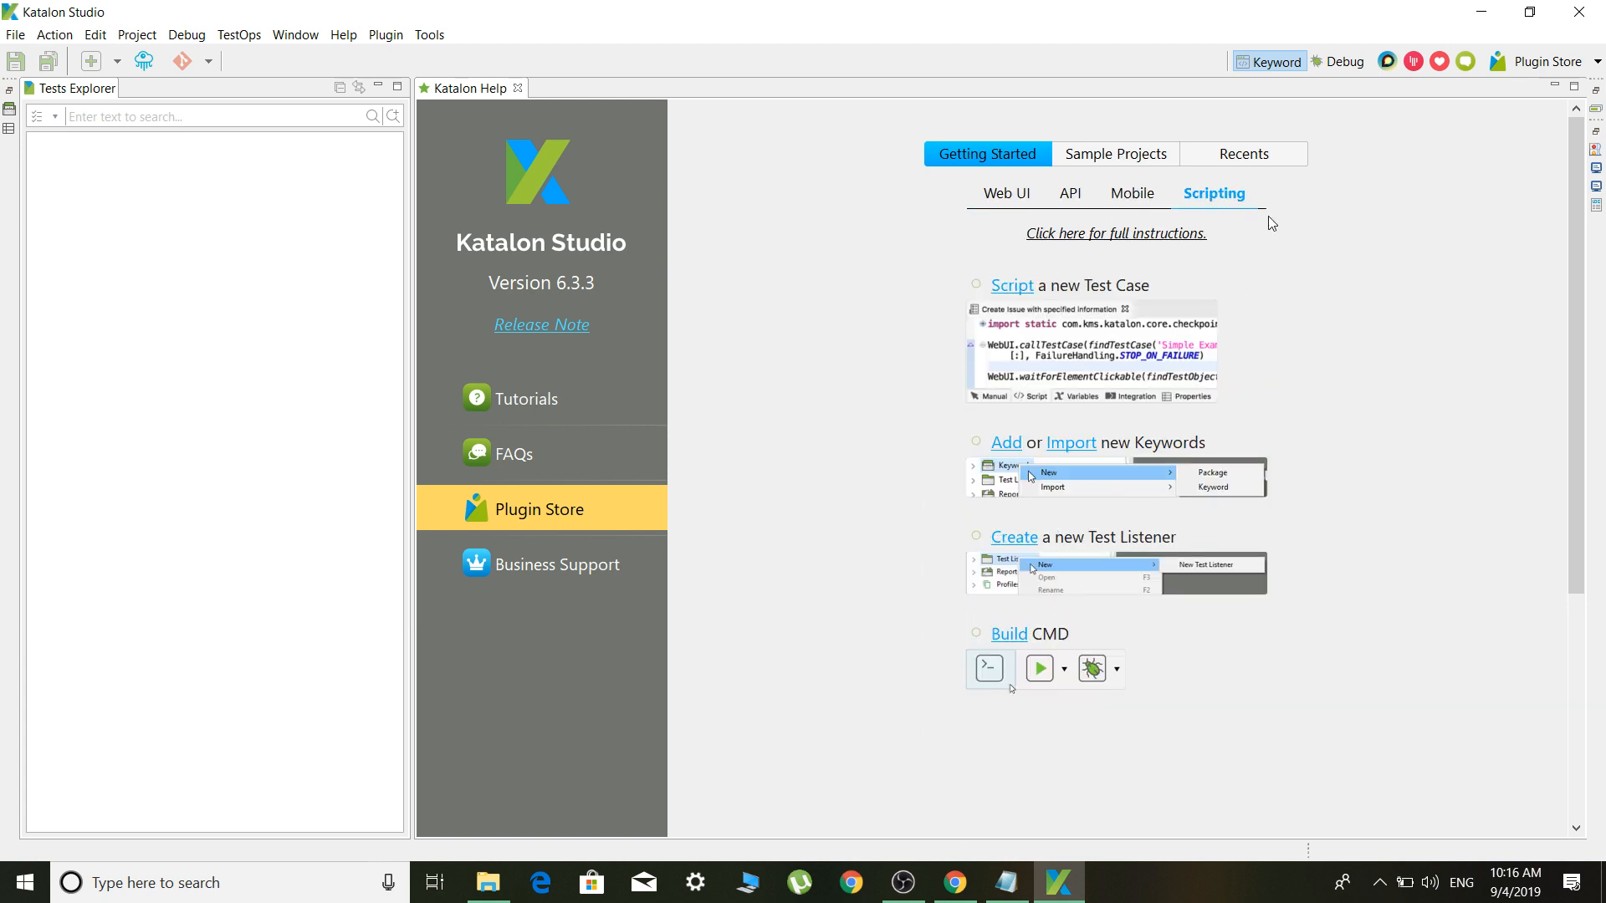
click(1140, 156)
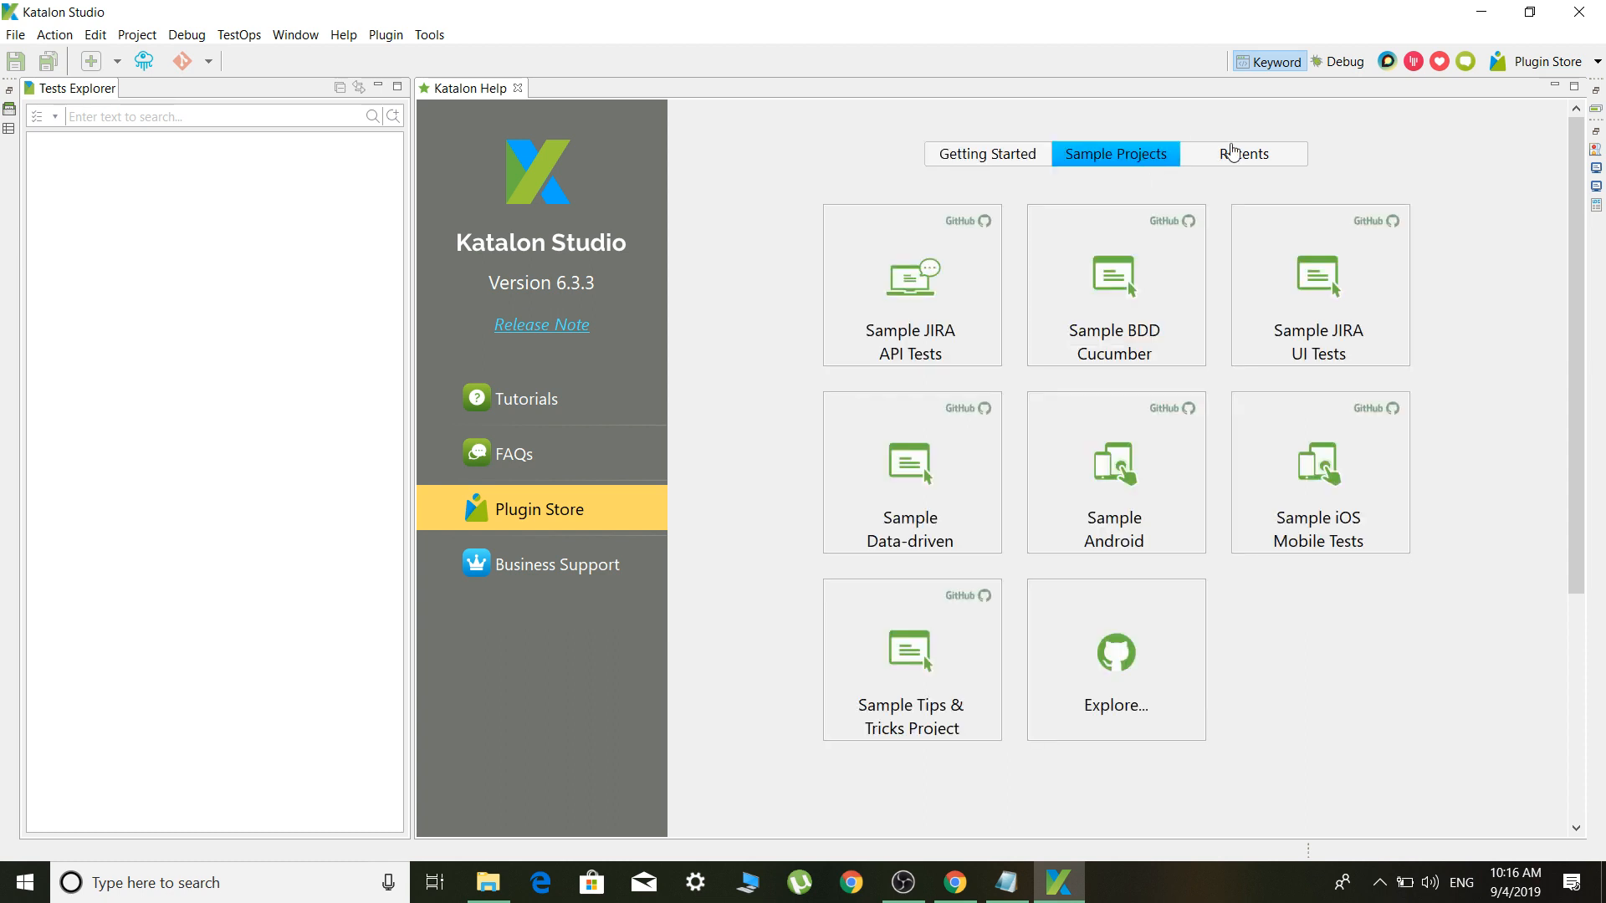
click(1232, 151)
click(1099, 154)
click(1243, 163)
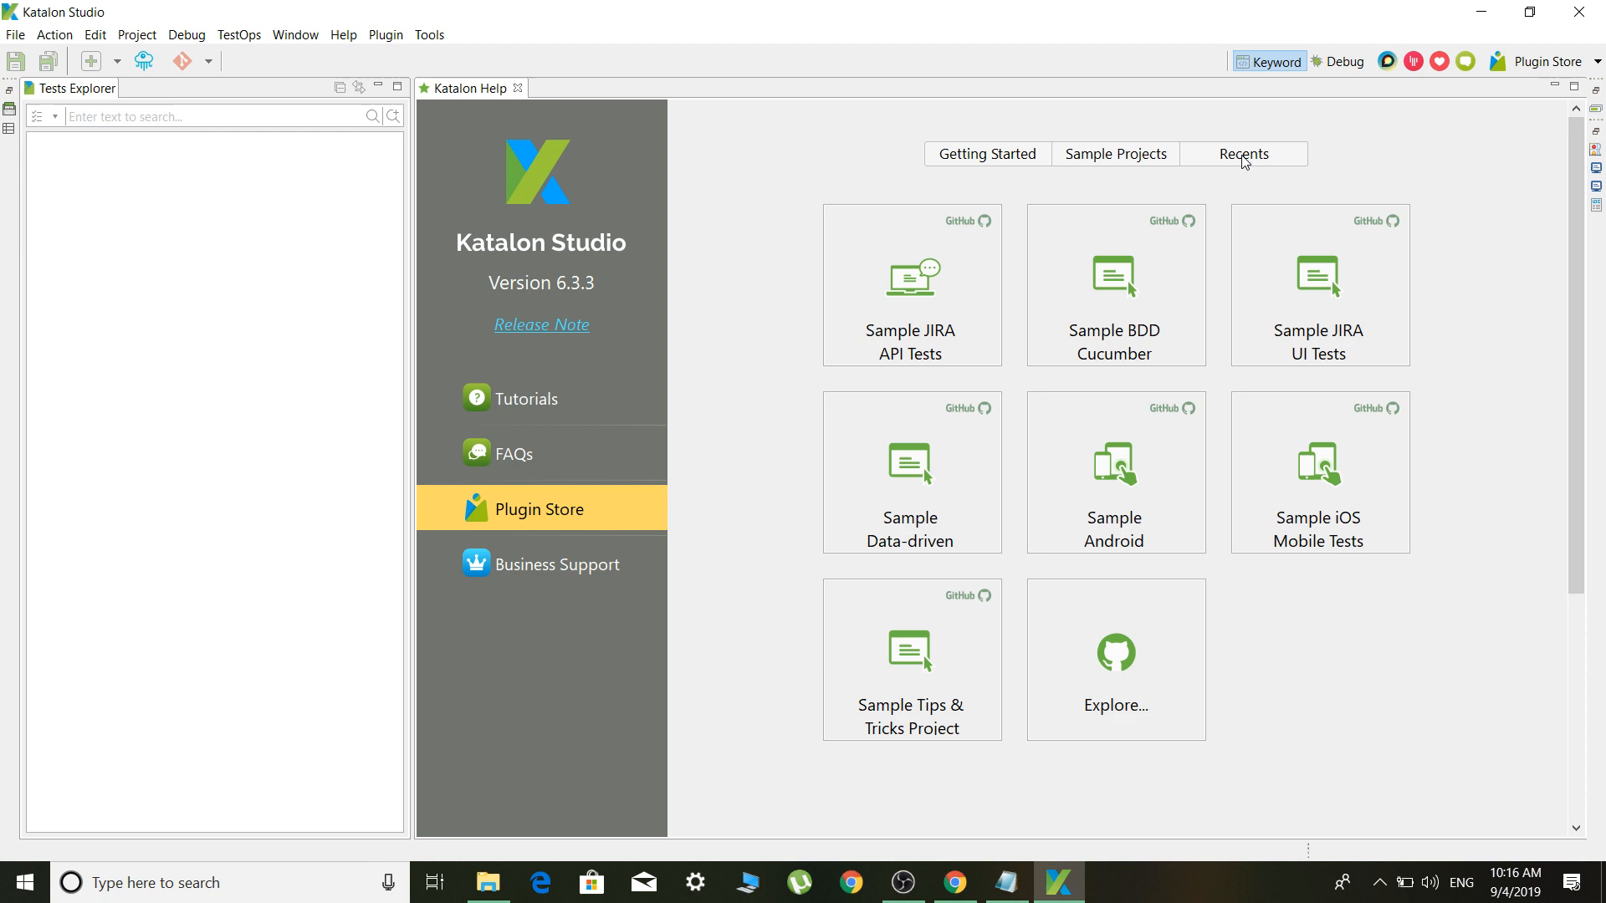
click(1140, 161)
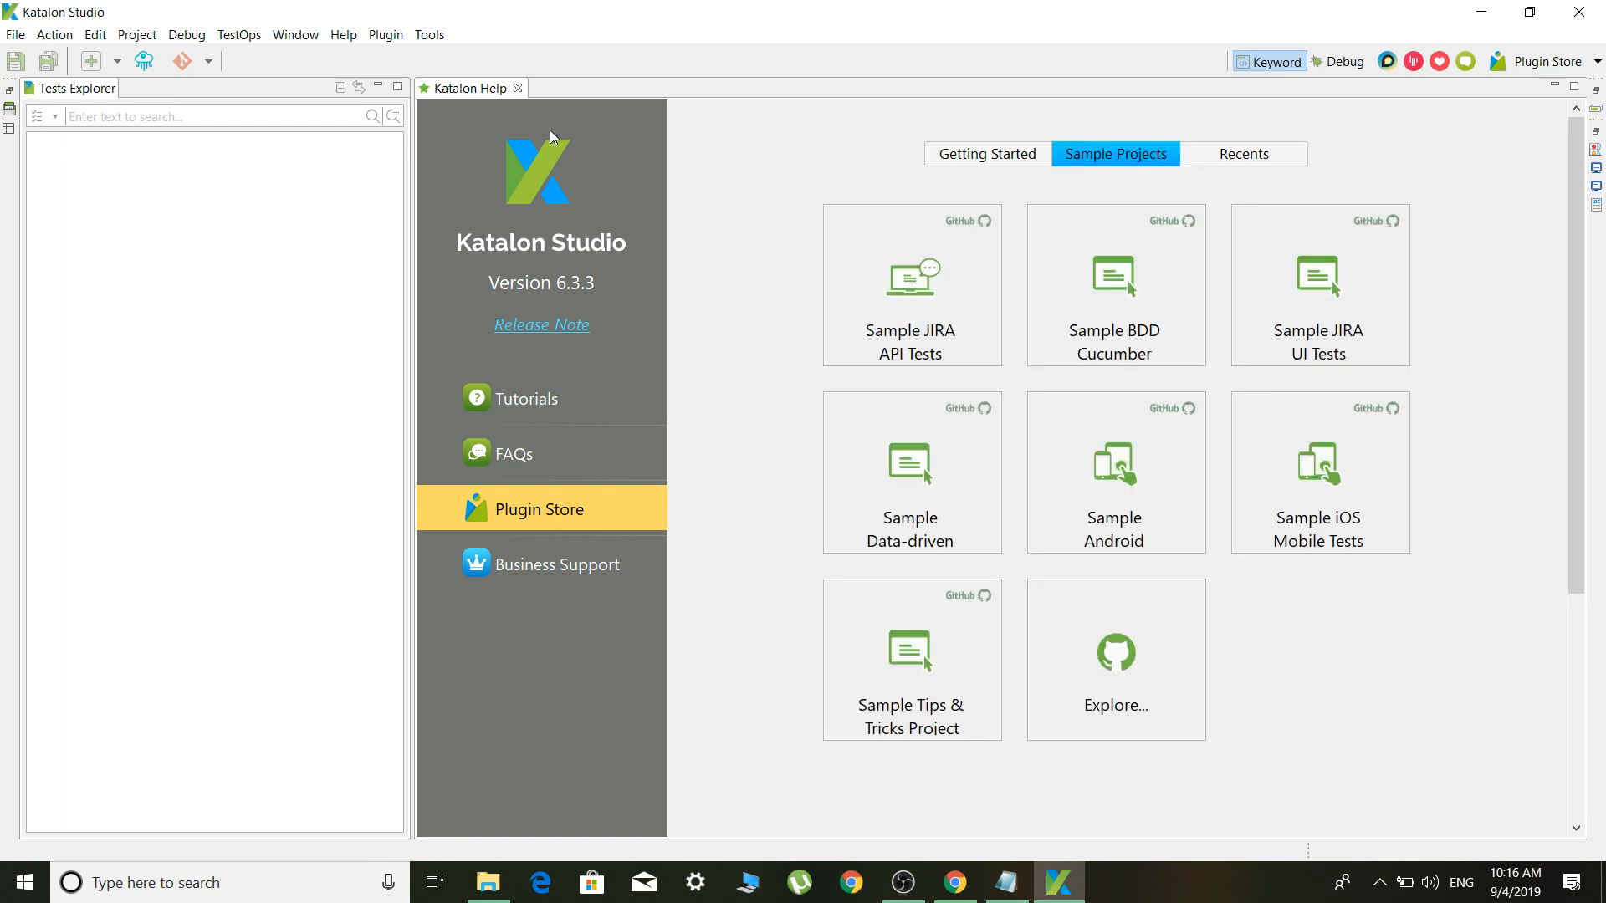
Close the Help page and expand Built-in Keywords > Web UI Keyword in the Keywords Browser
click(518, 88)
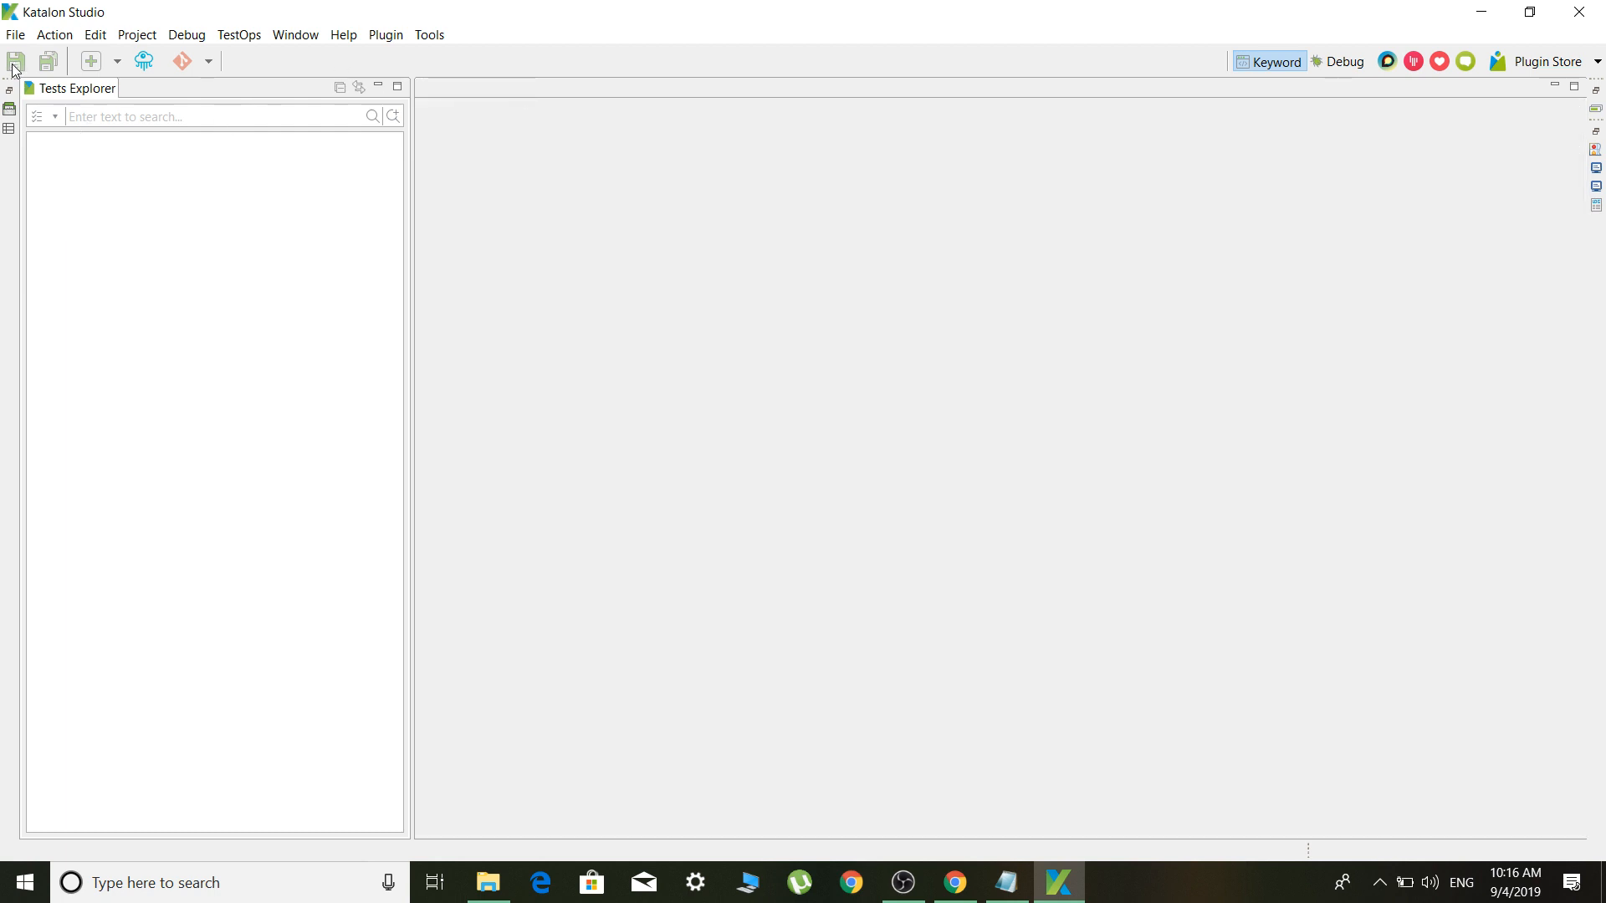
click(13, 109)
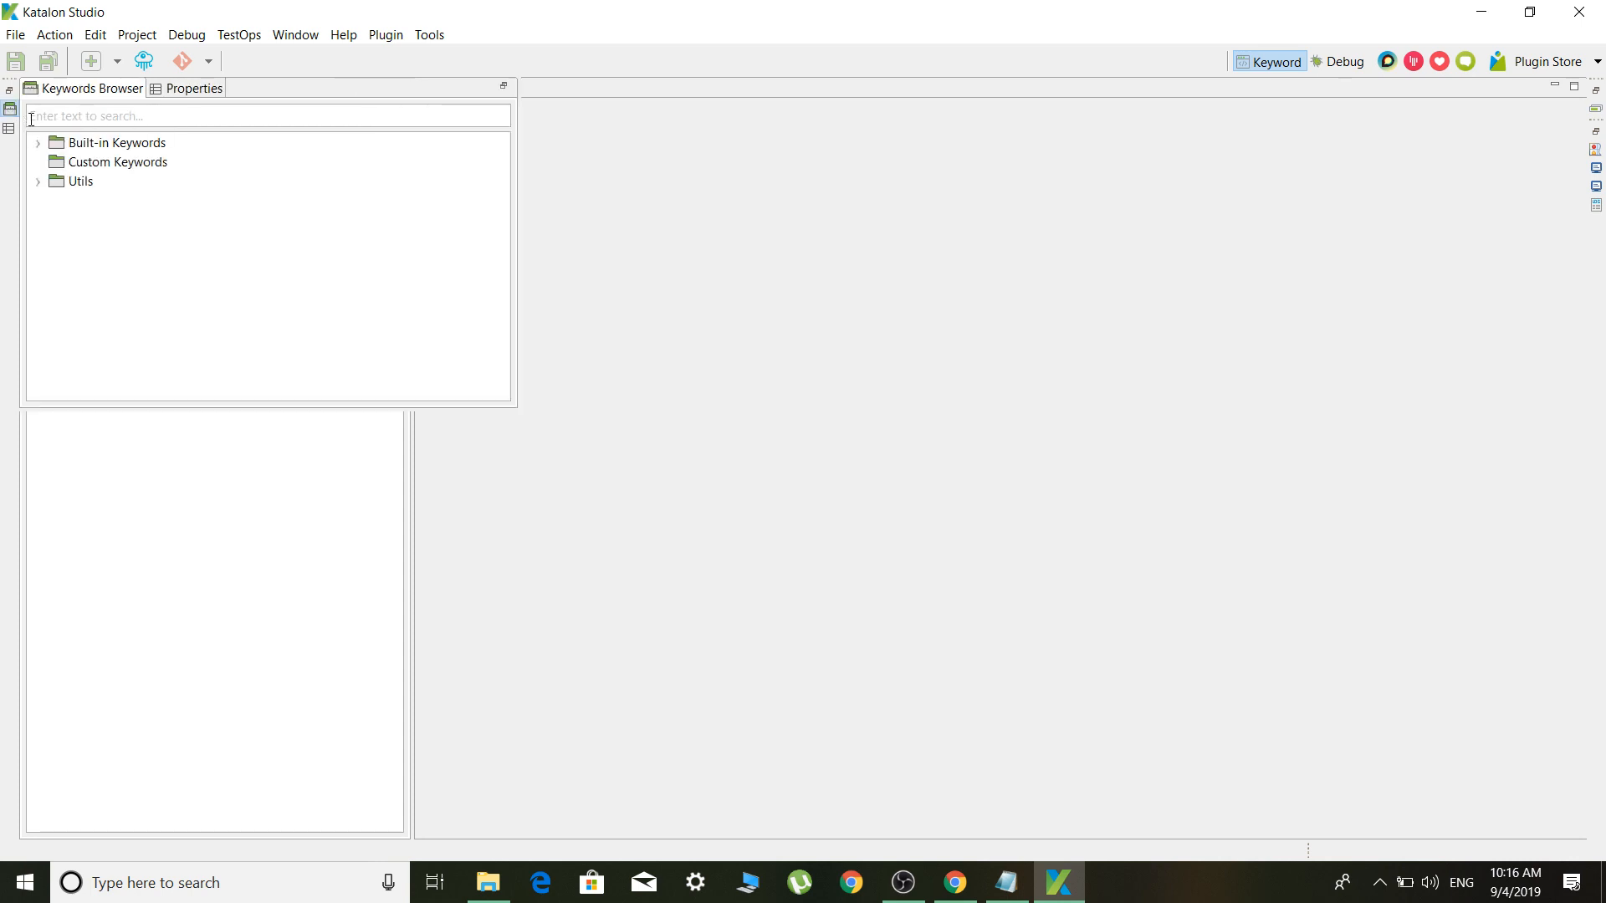
click(38, 144)
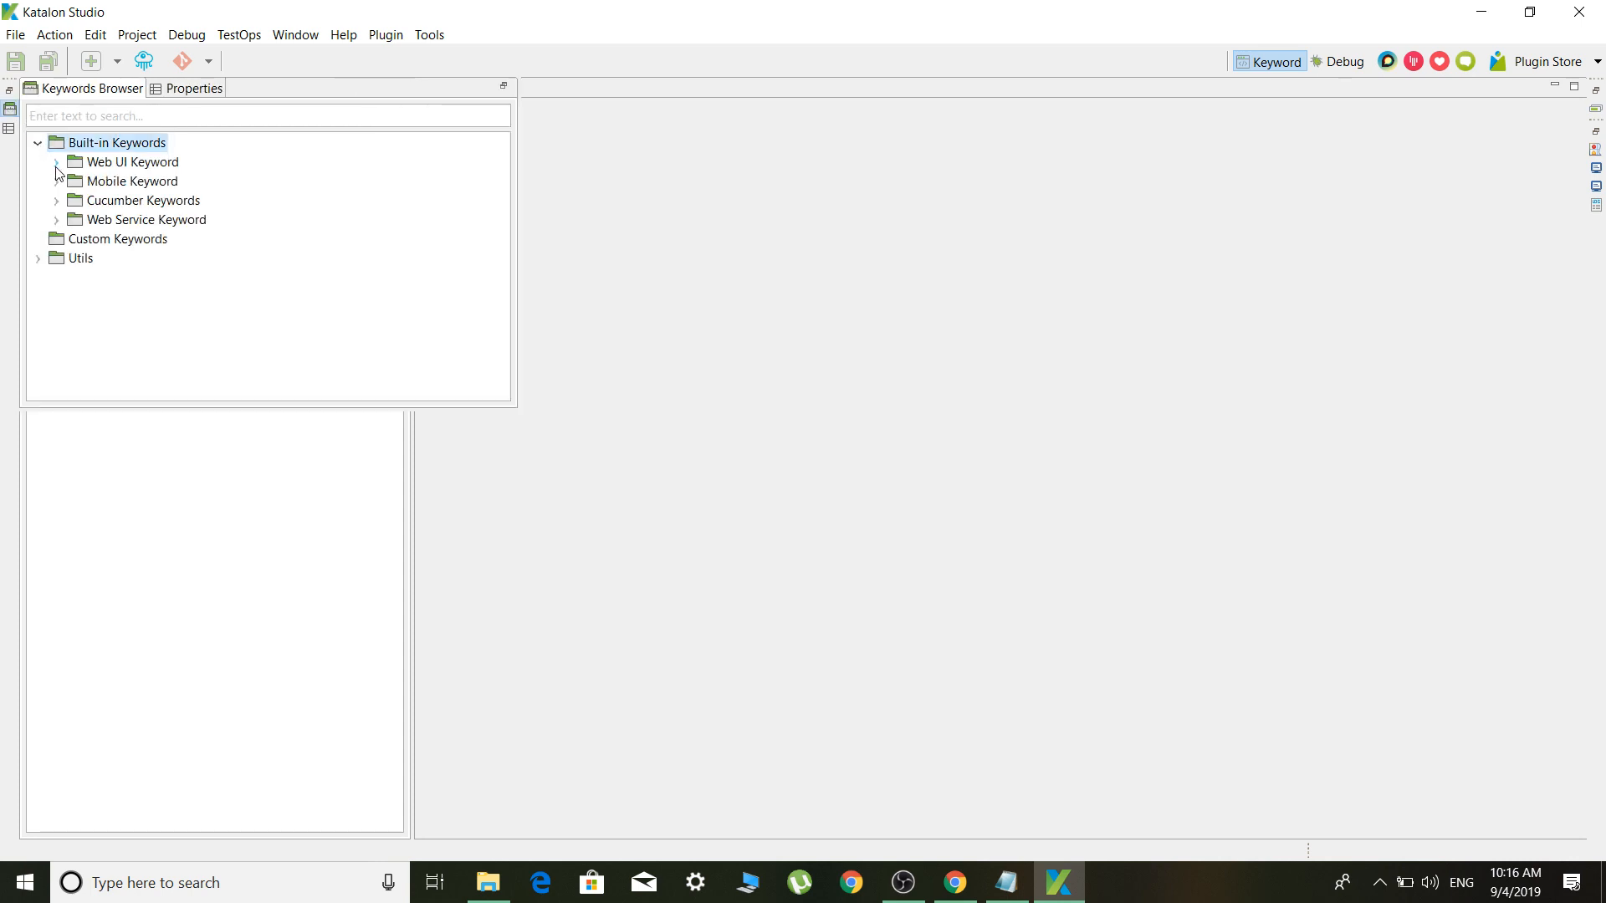
click(56, 164)
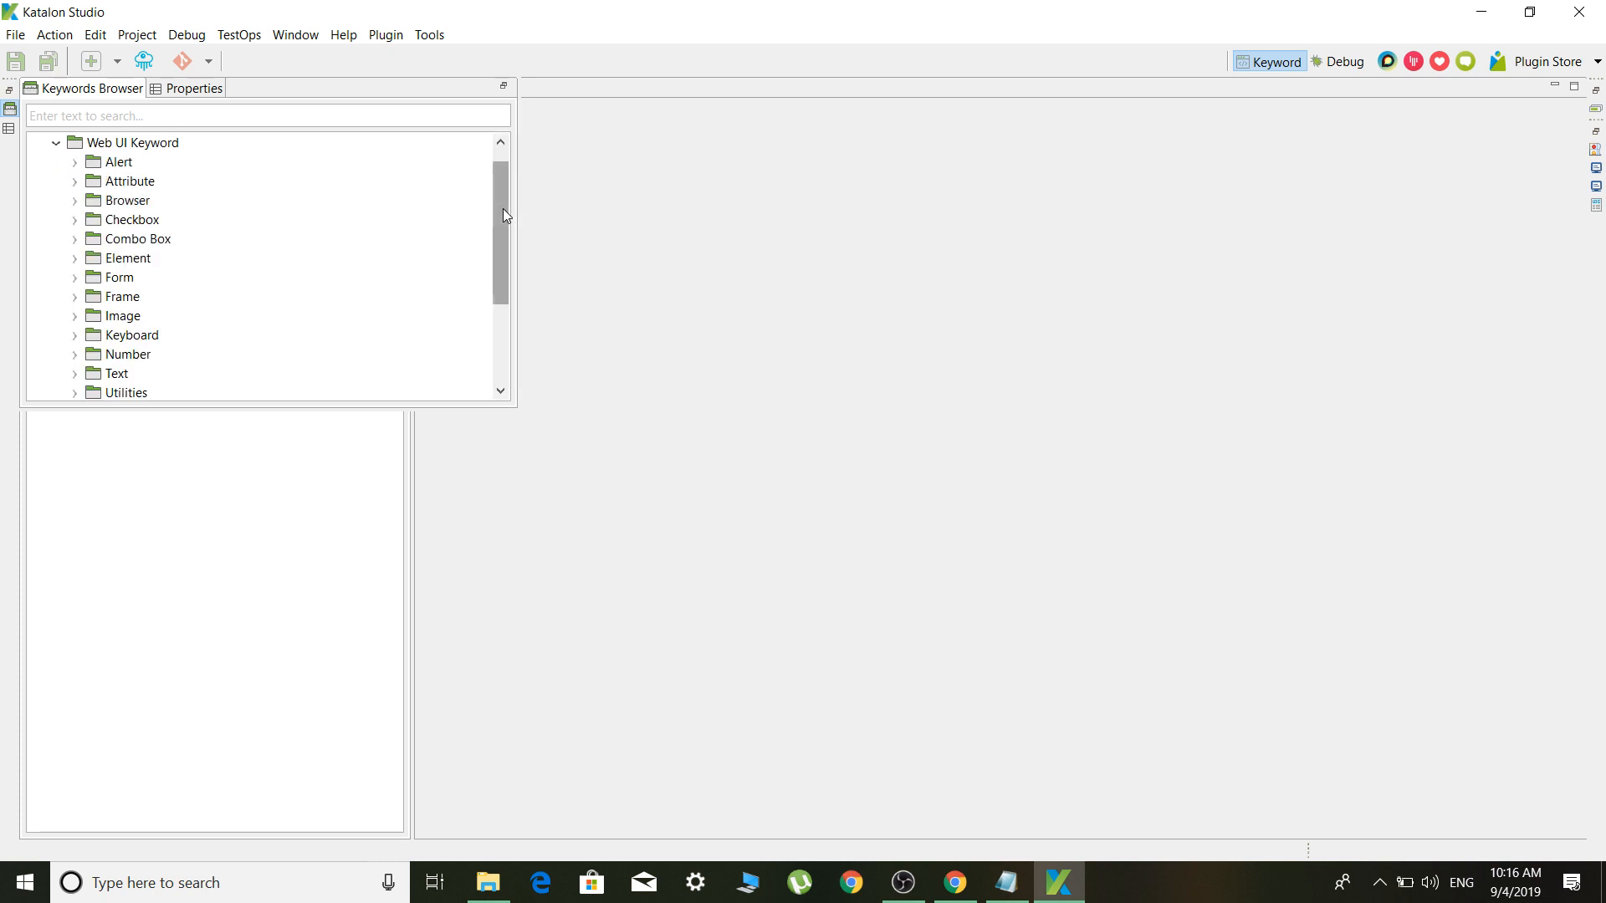
drag(503, 208, 519, 92)
Collapse Web UI, peek into Mobile, Cucumber and Web Service keywords, then switch to Properties
click(57, 143)
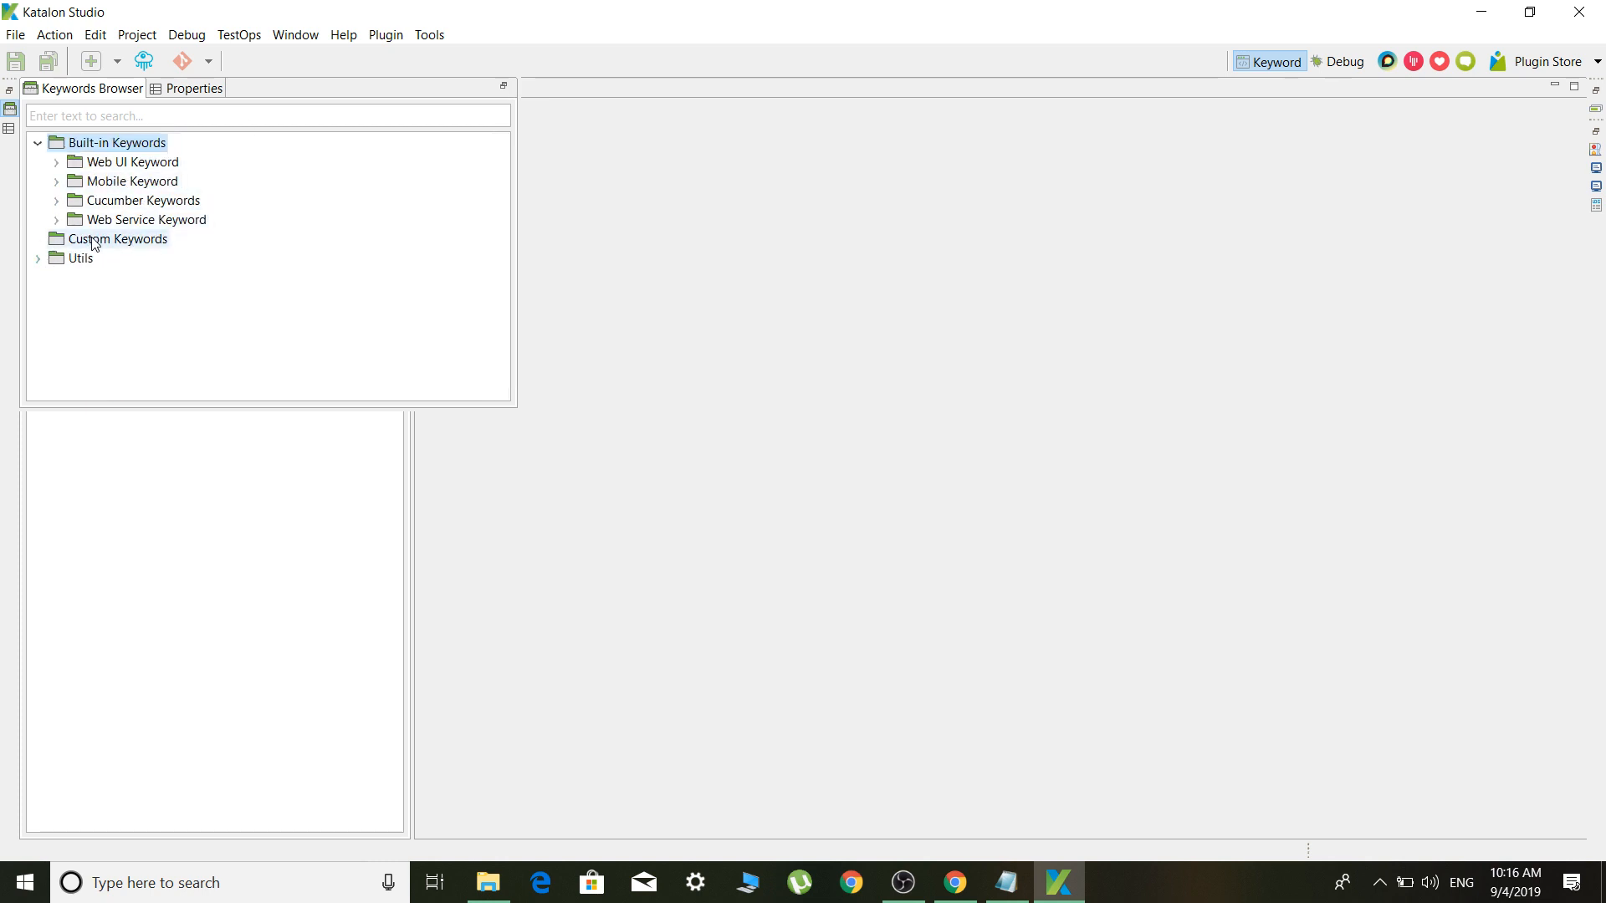
click(58, 183)
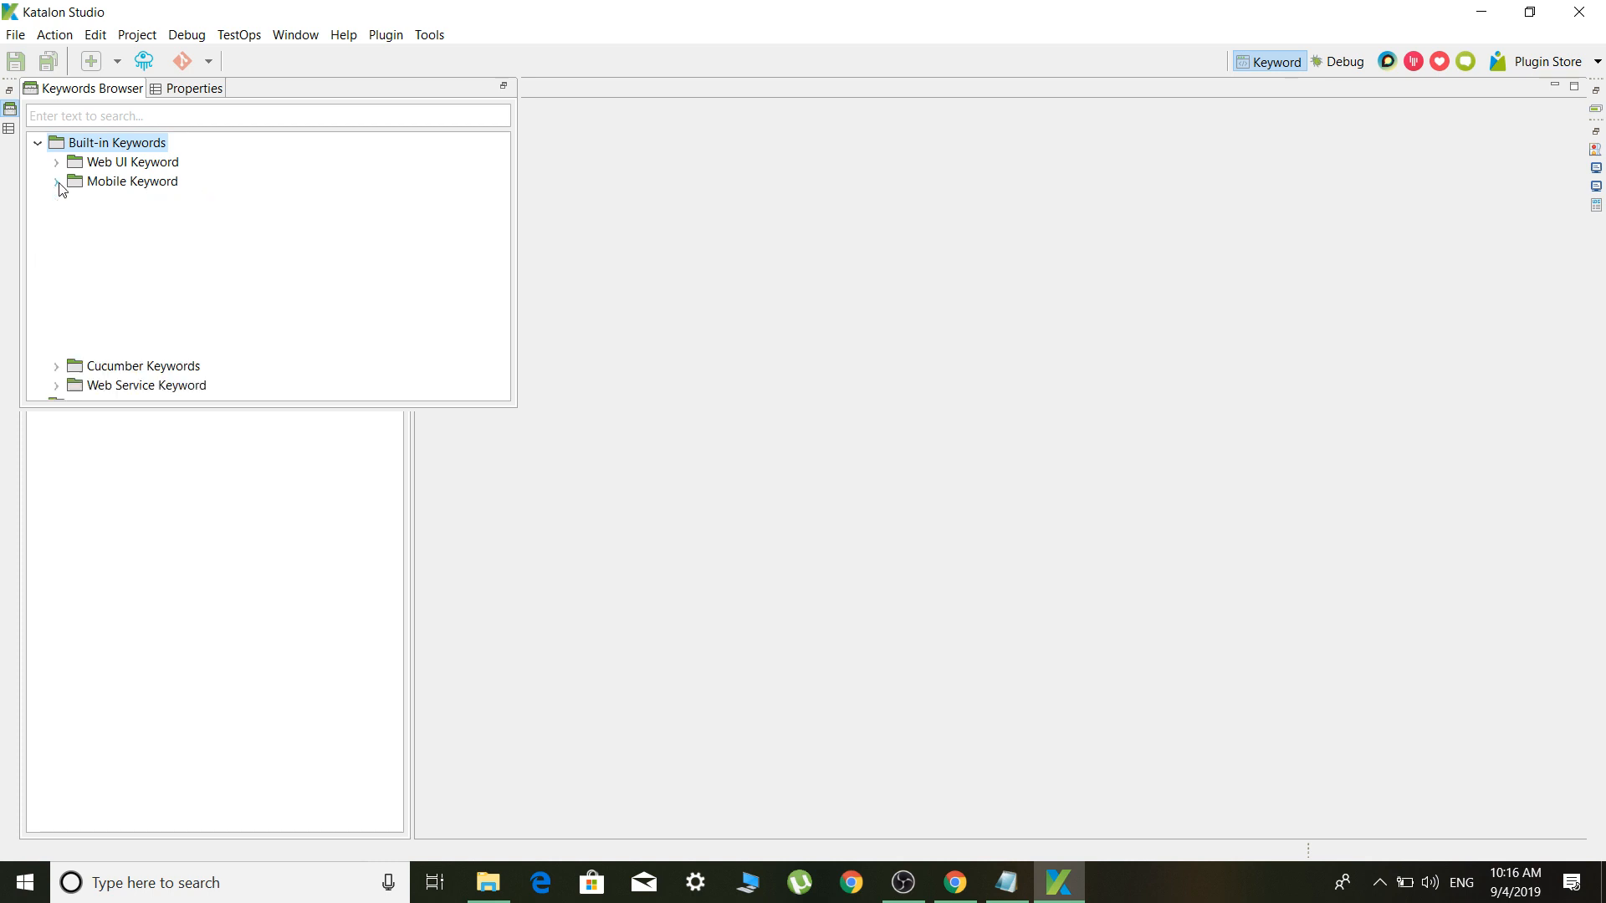
click(58, 183)
click(57, 201)
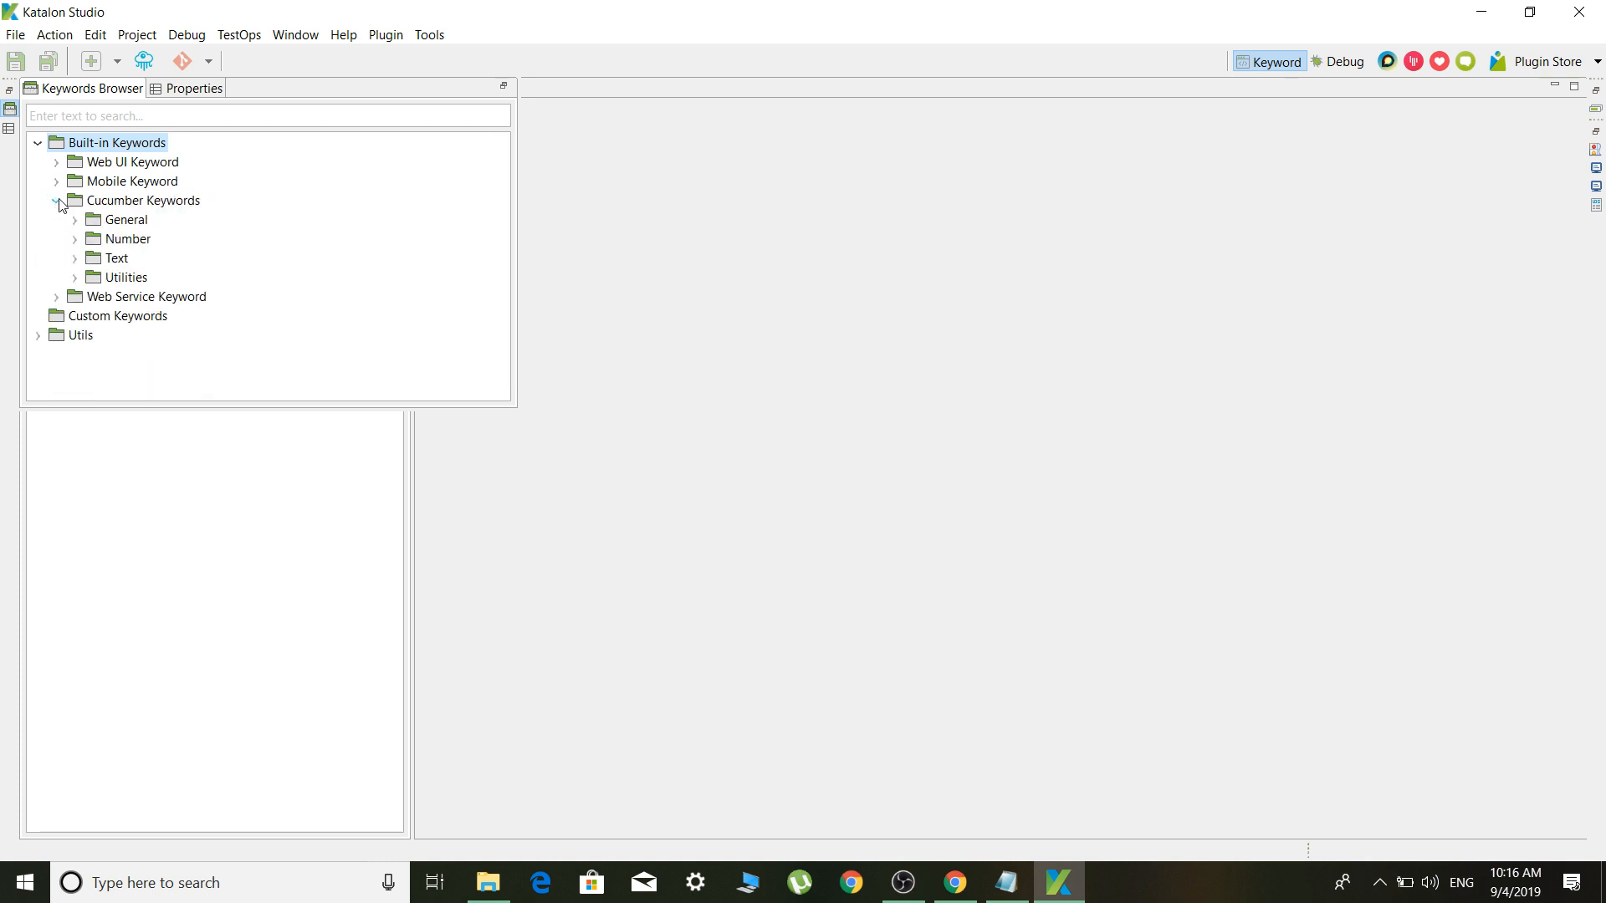
click(57, 201)
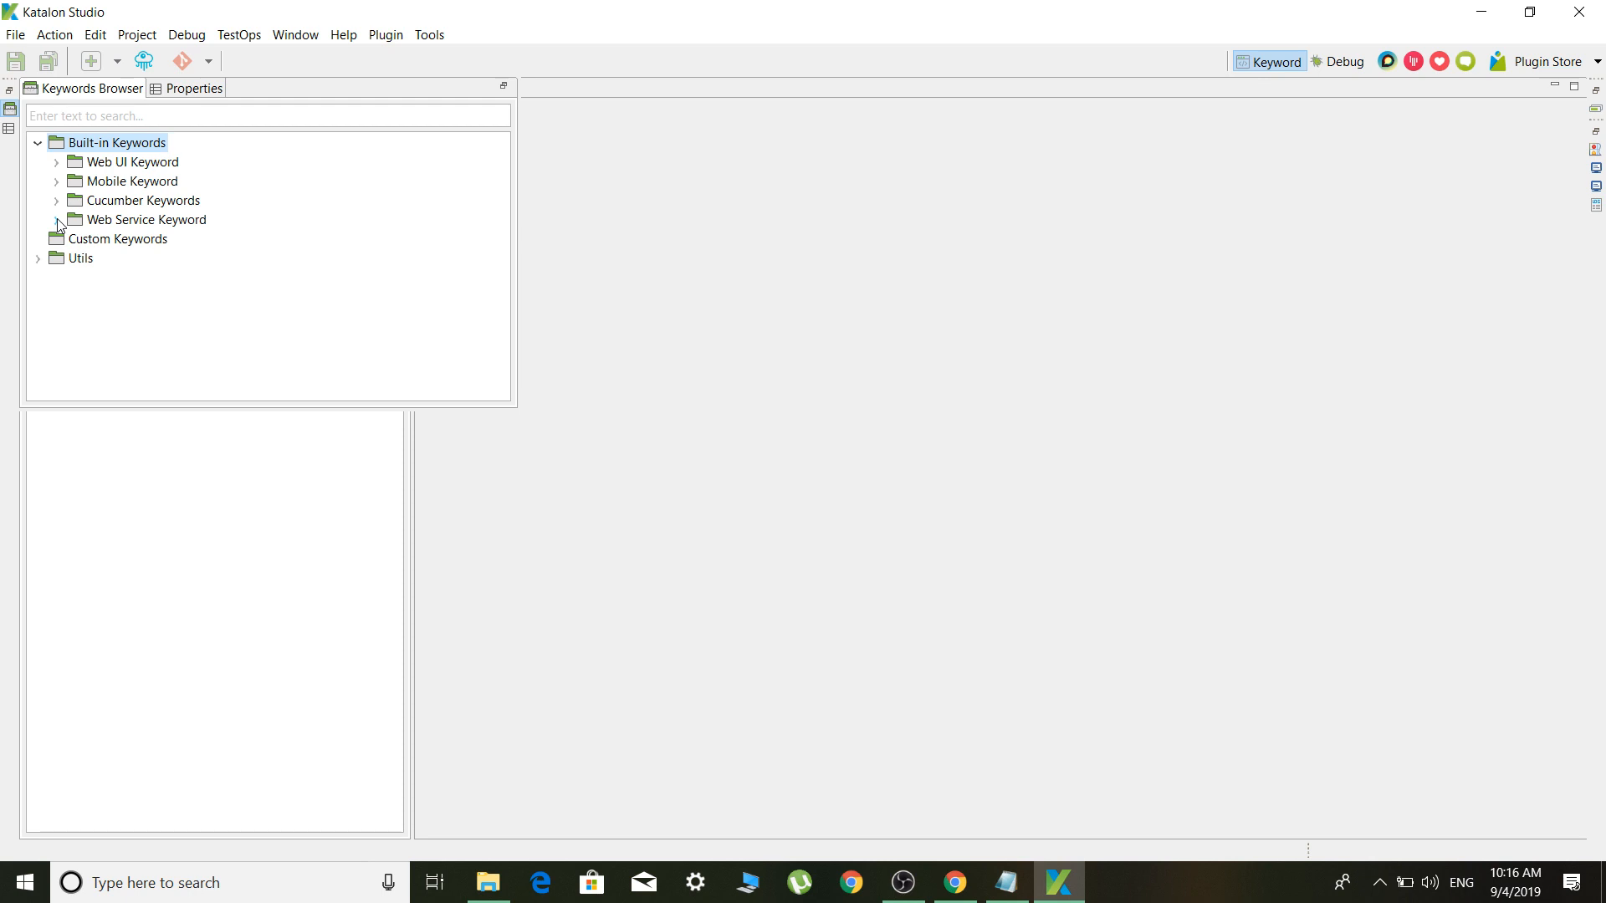
click(58, 221)
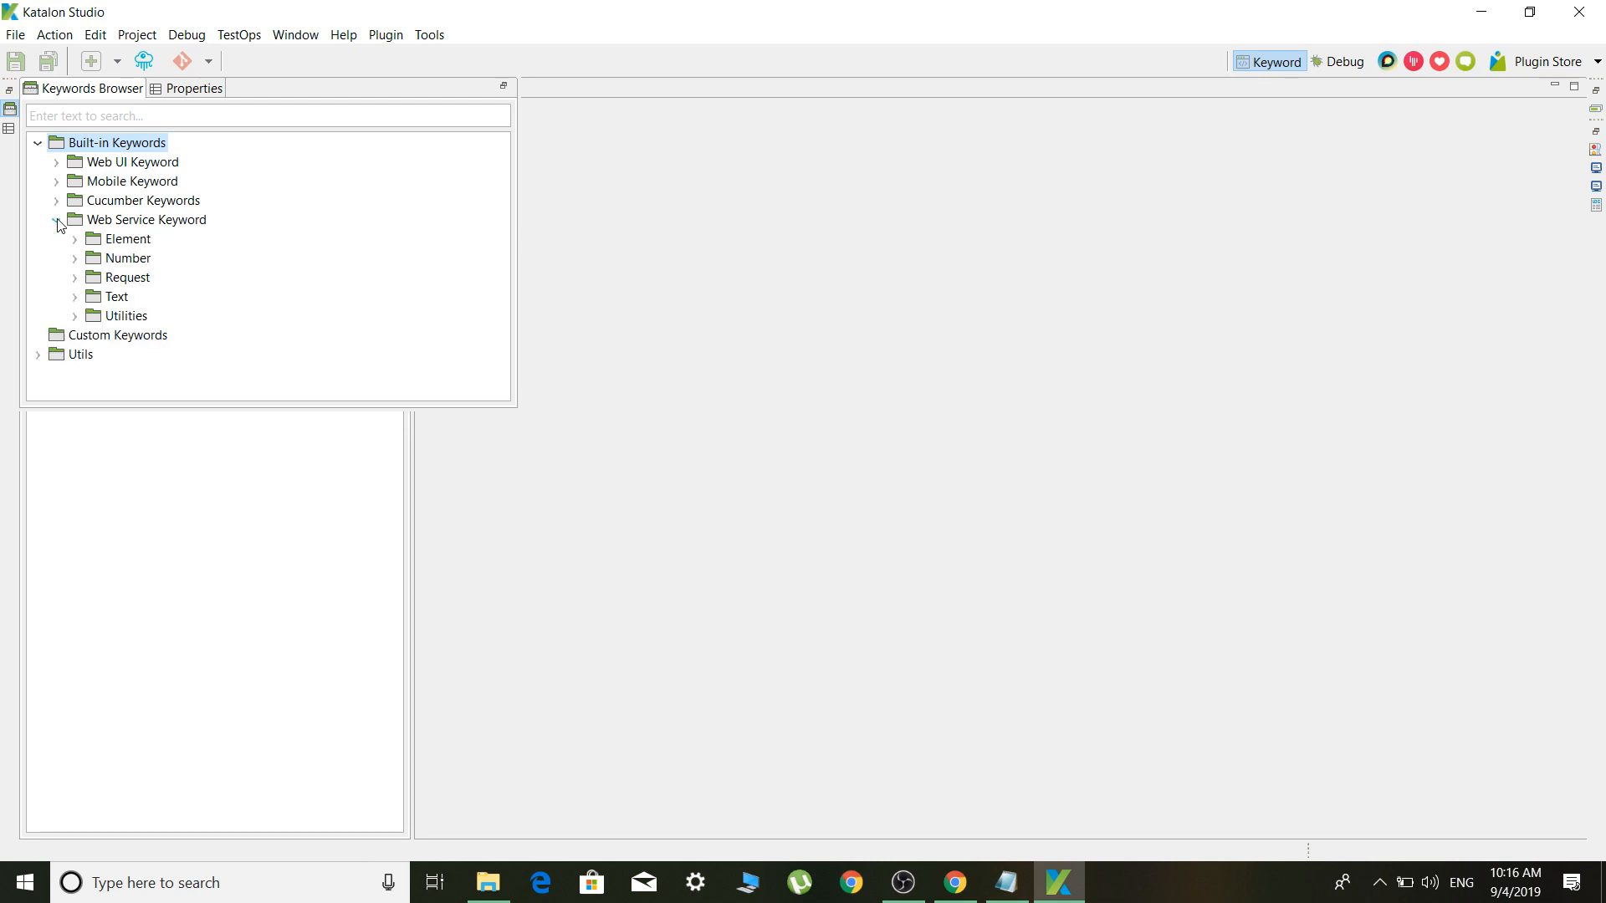
click(57, 220)
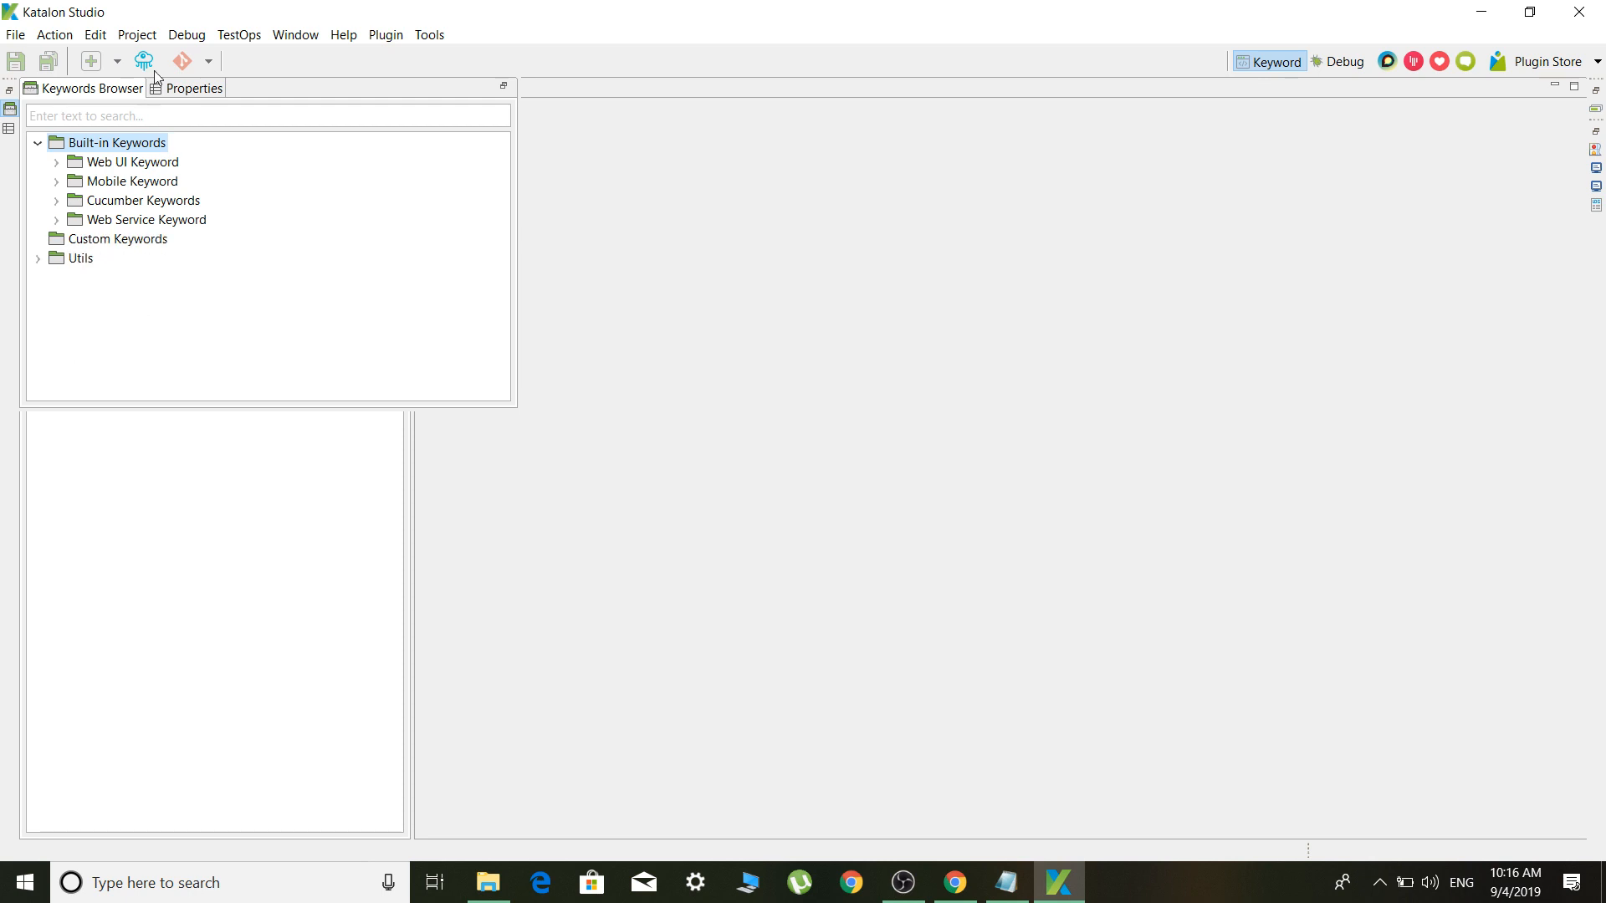
click(9, 130)
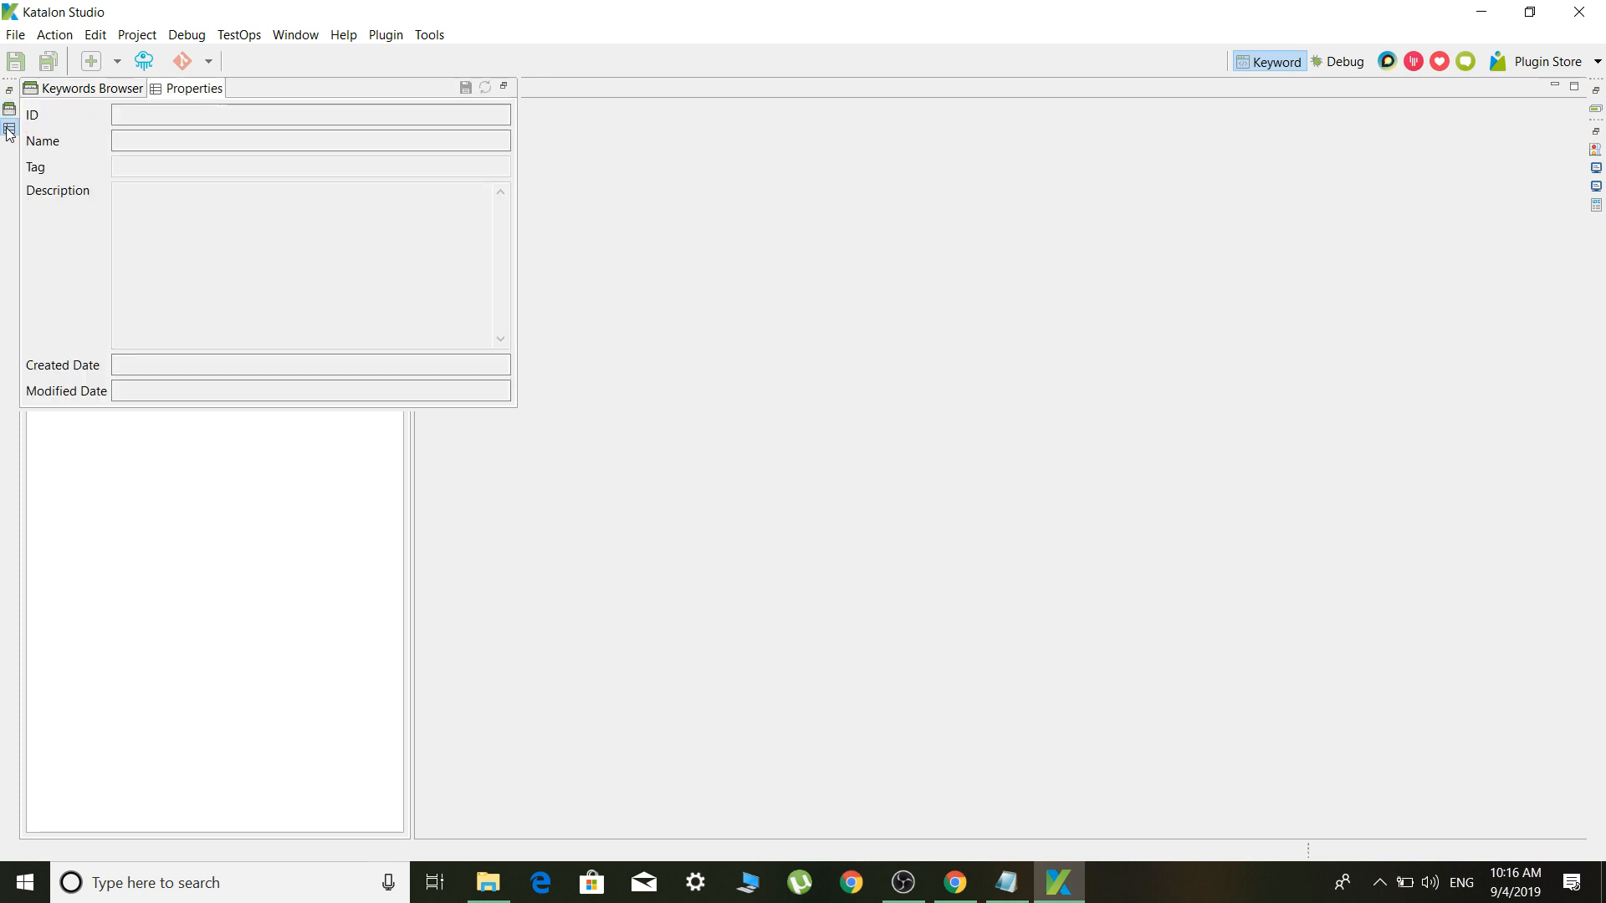
Choose File > New > Project from the menu bar
click(17, 32)
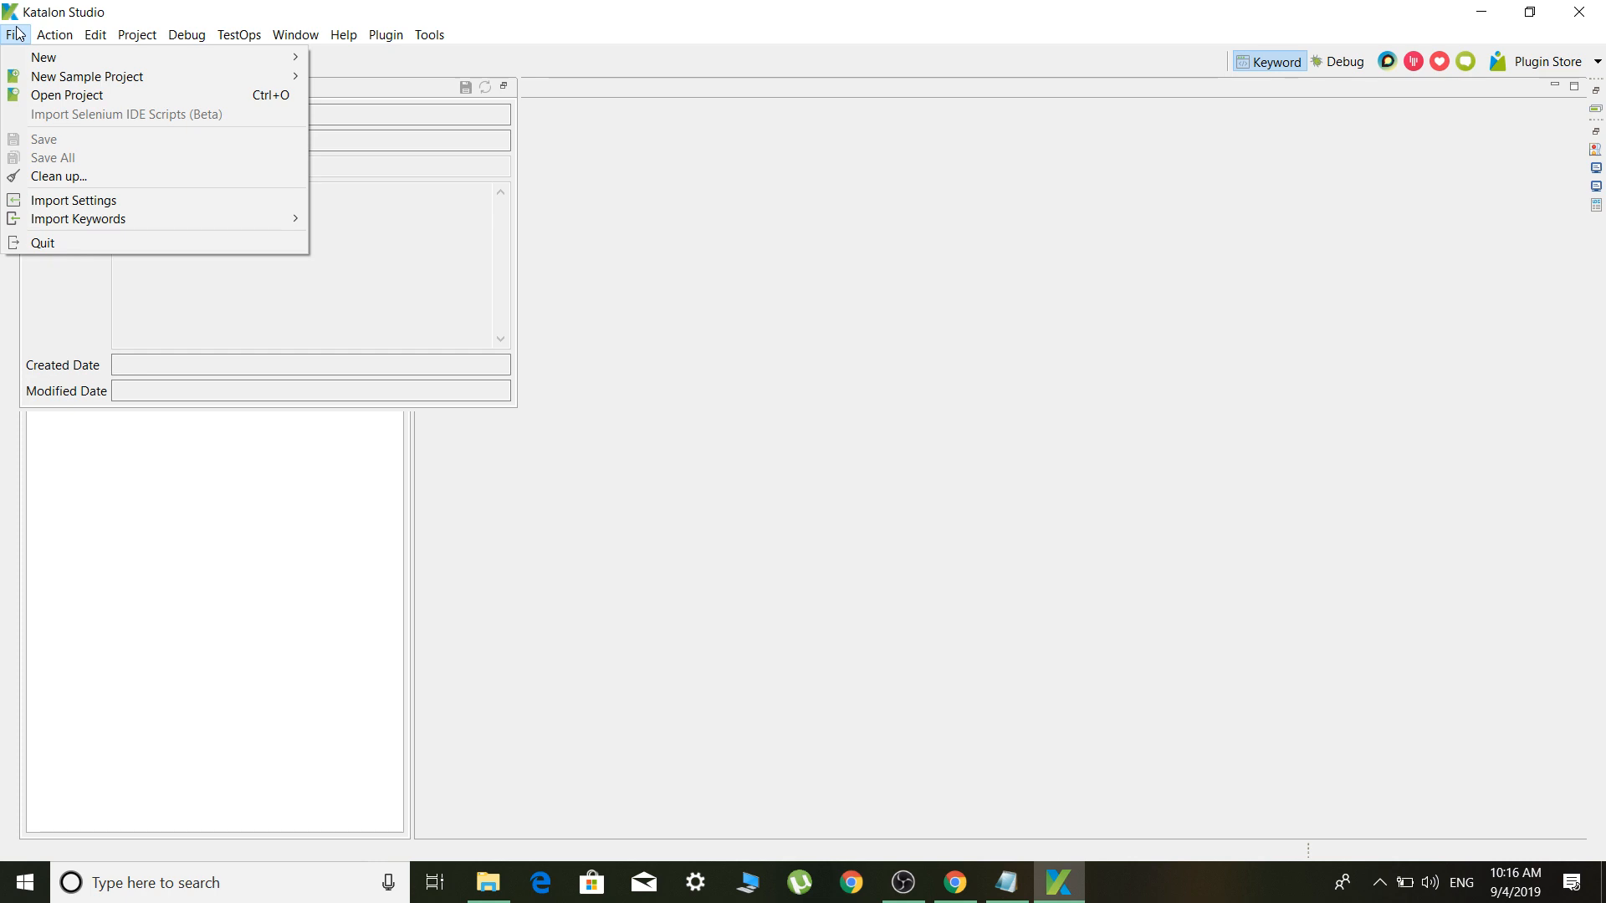
mouse_move(52, 64)
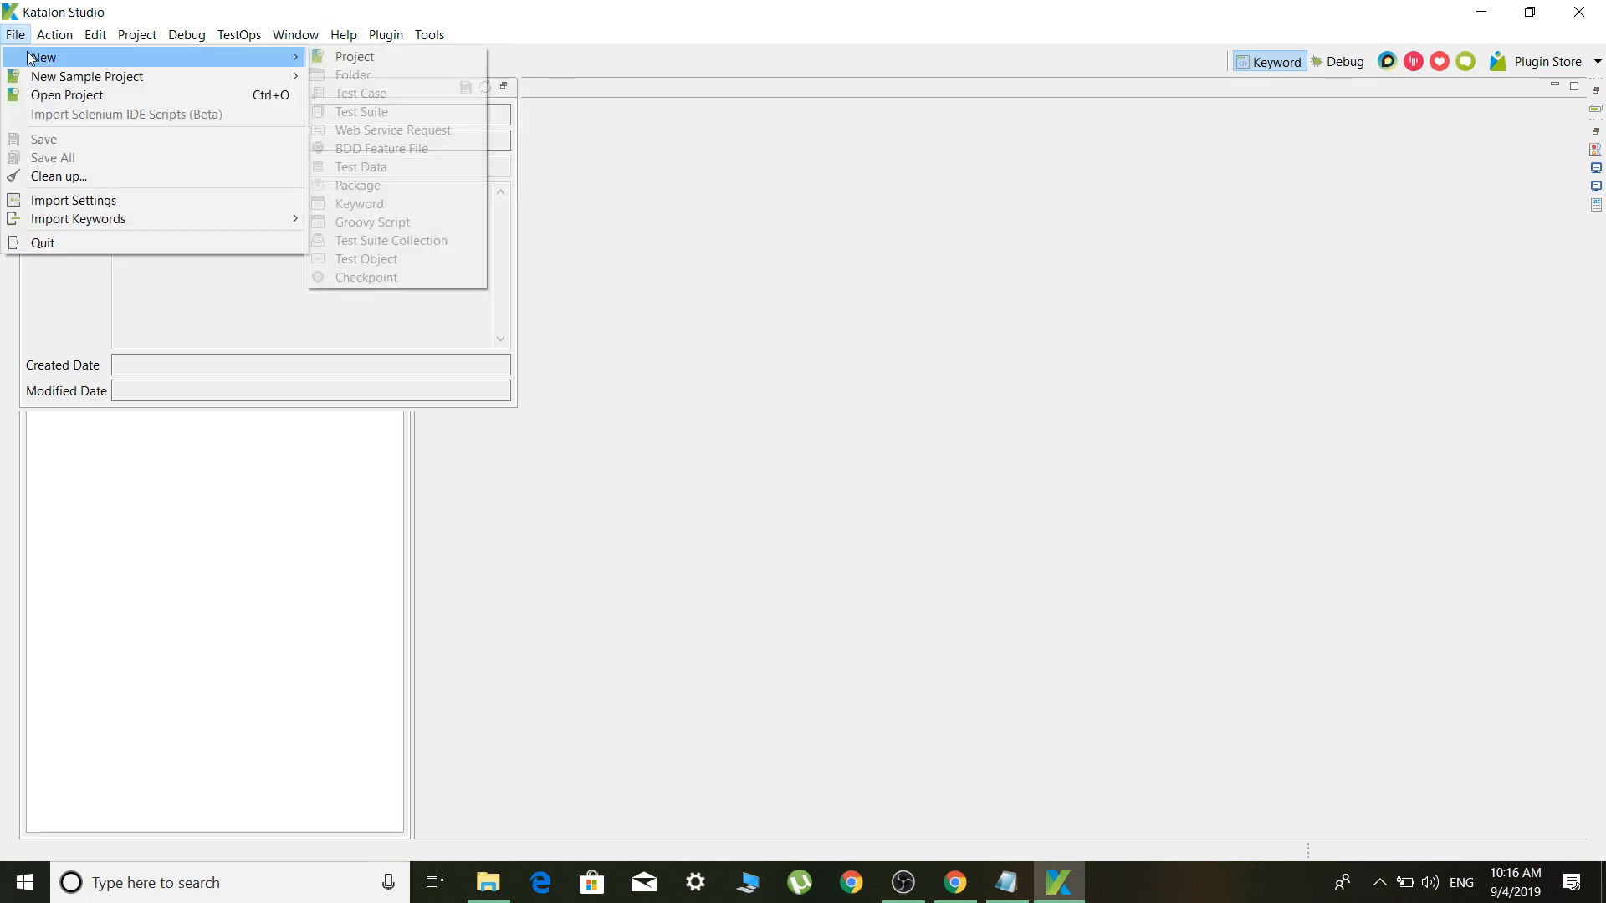
click(331, 56)
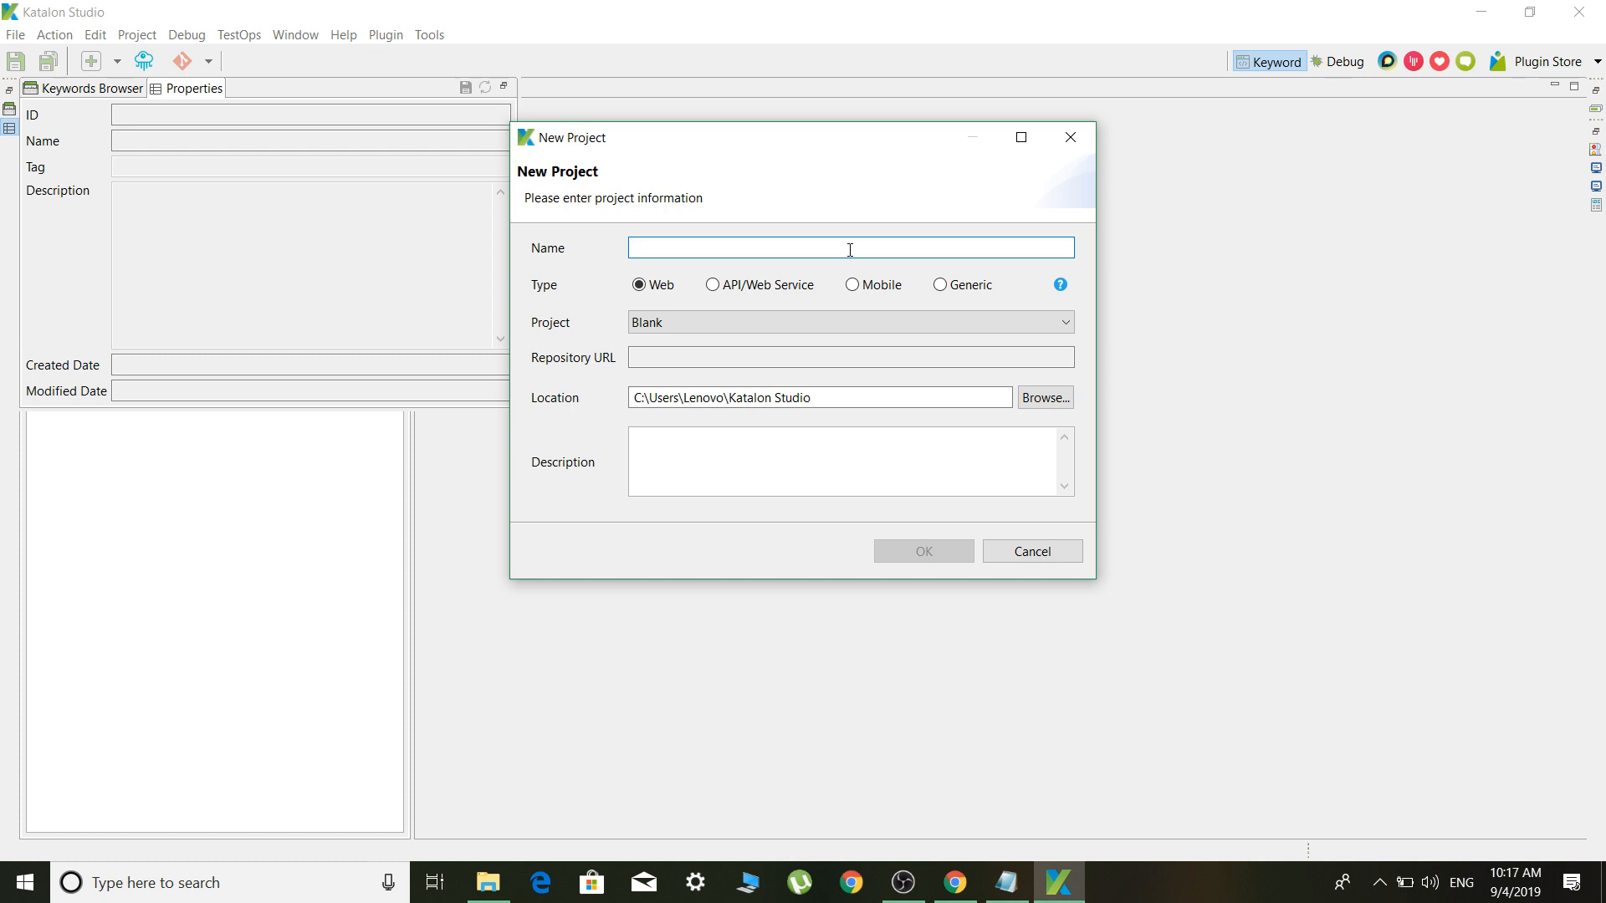
Name the project Test_Project_Web, keep type Web and Blank project, and confirm with OK
text(Test)
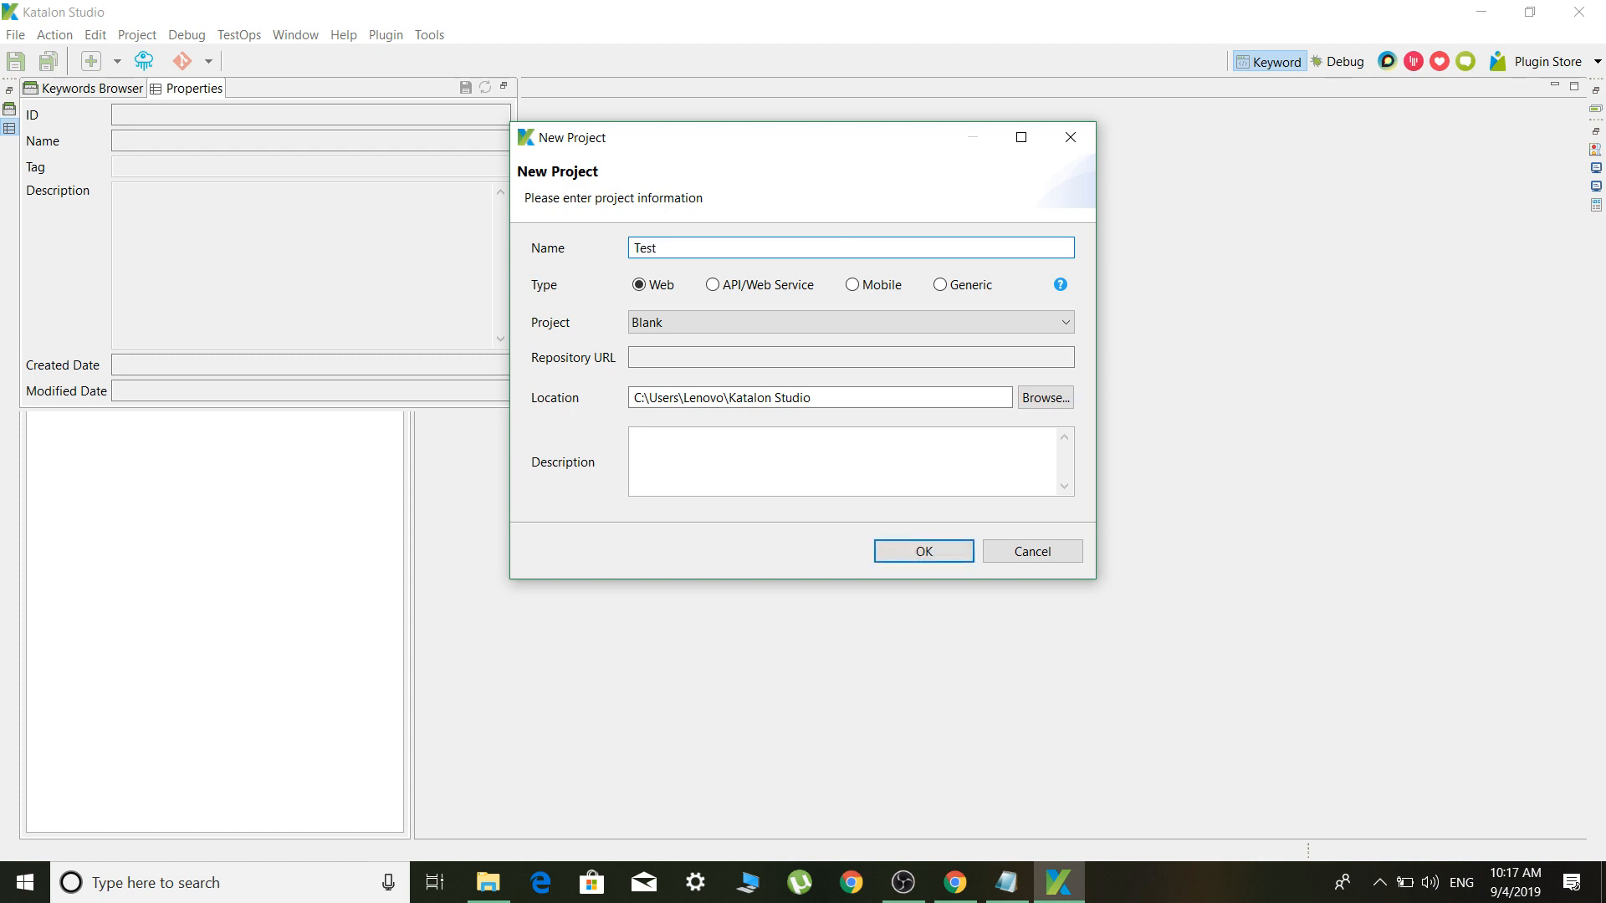
text(_Project_Web)
click(744, 360)
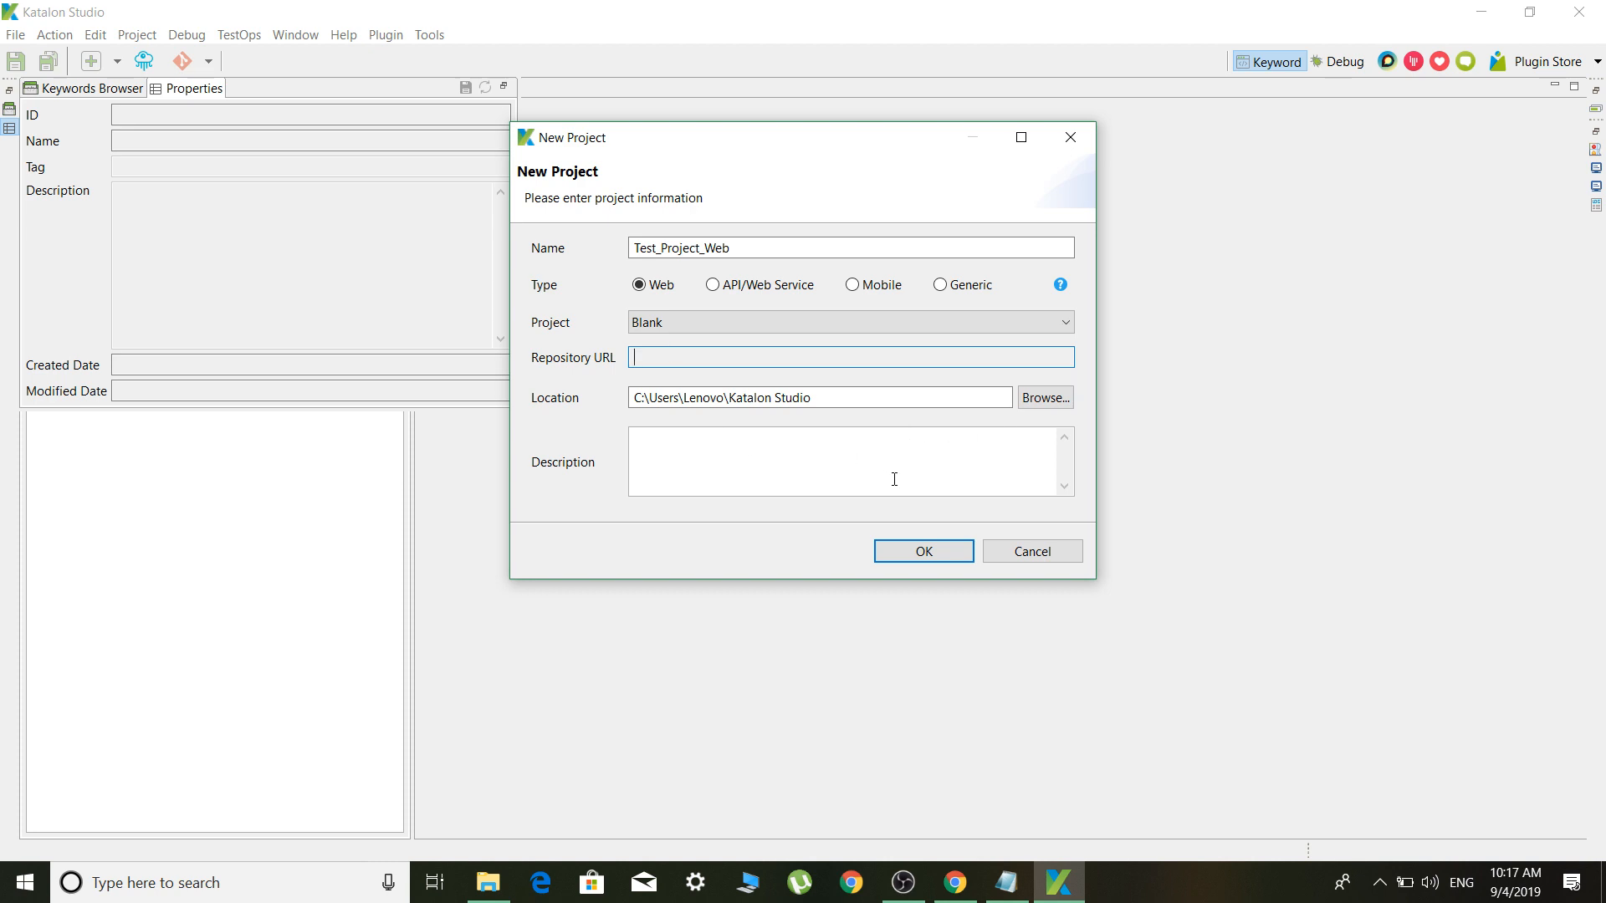
click(920, 552)
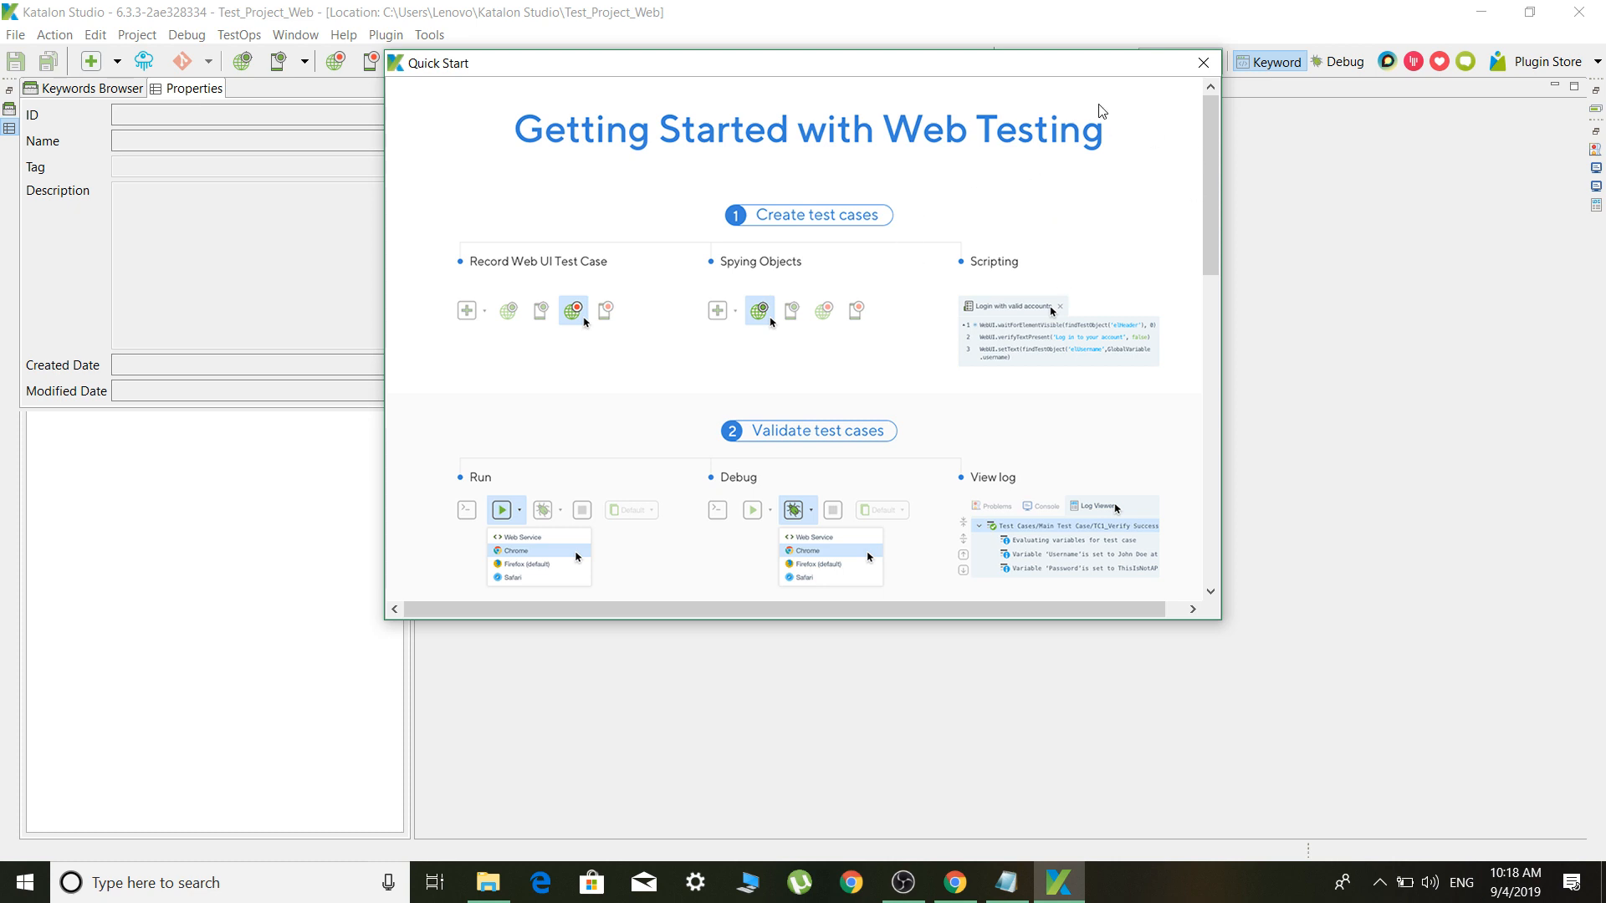
Close Quick Start and the Properties panel, then expand Profiles, Test Cases and Object Repository
click(1198, 66)
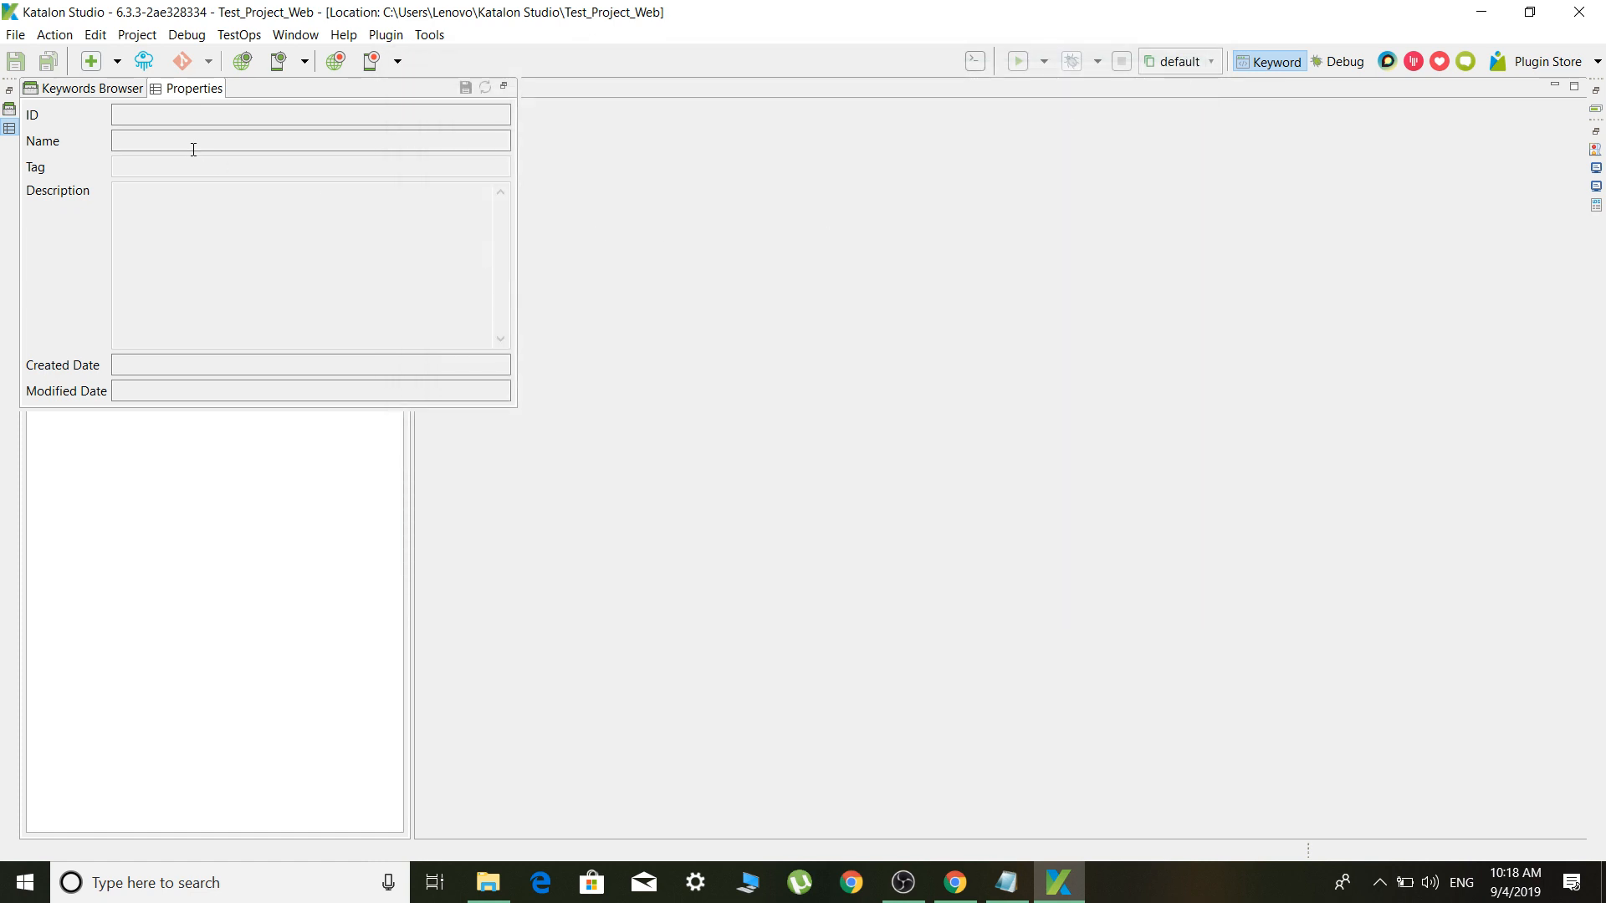
click(770, 227)
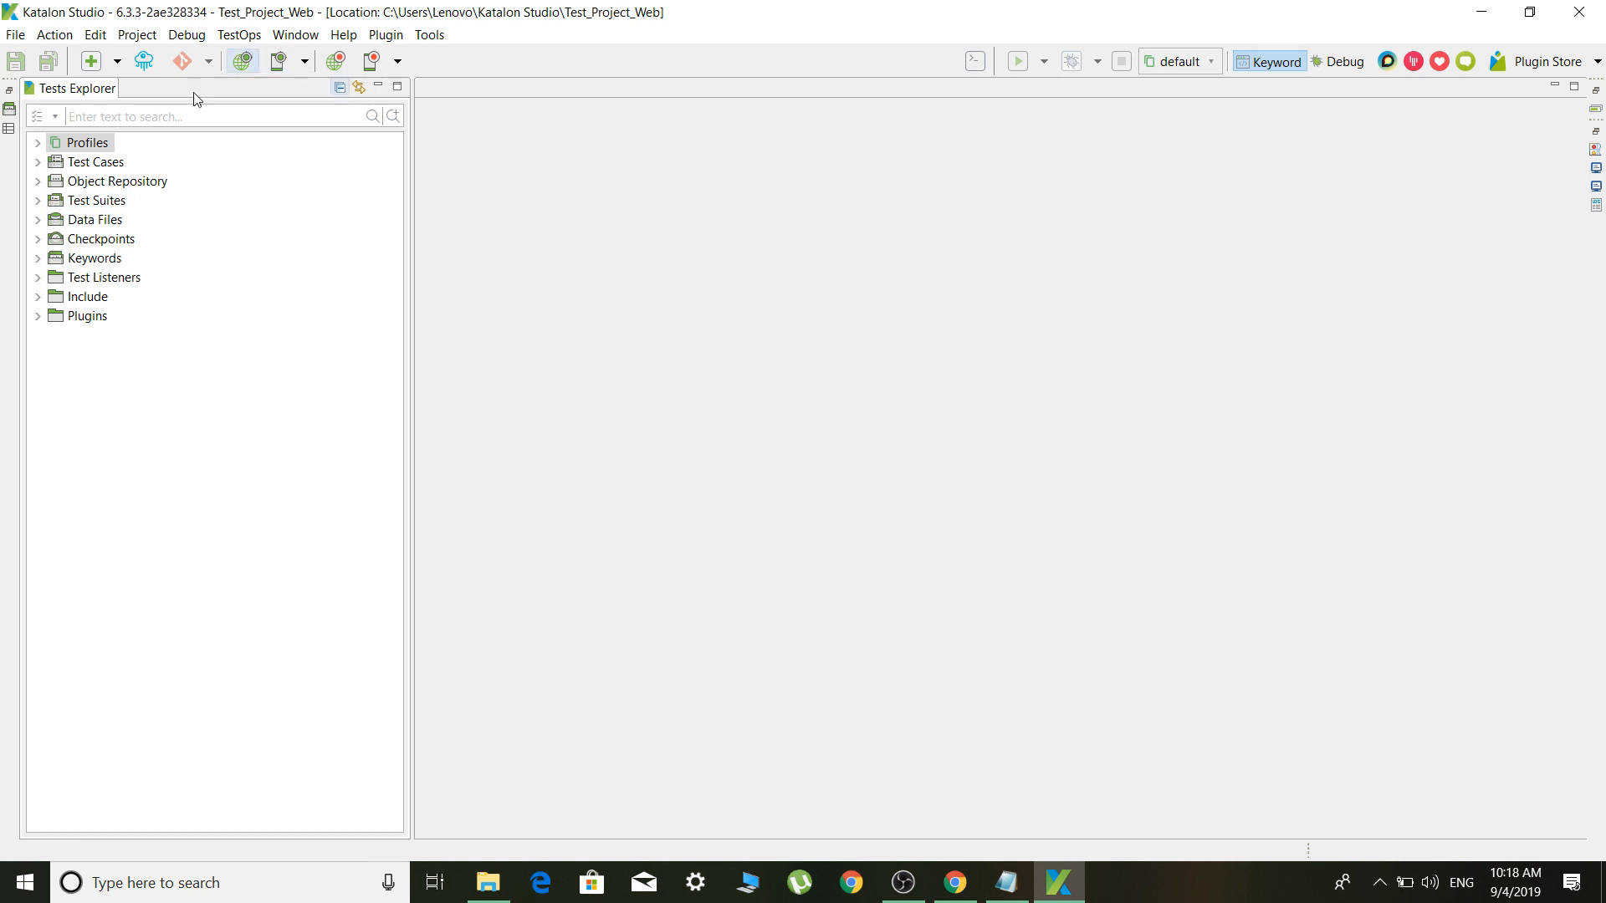
click(37, 143)
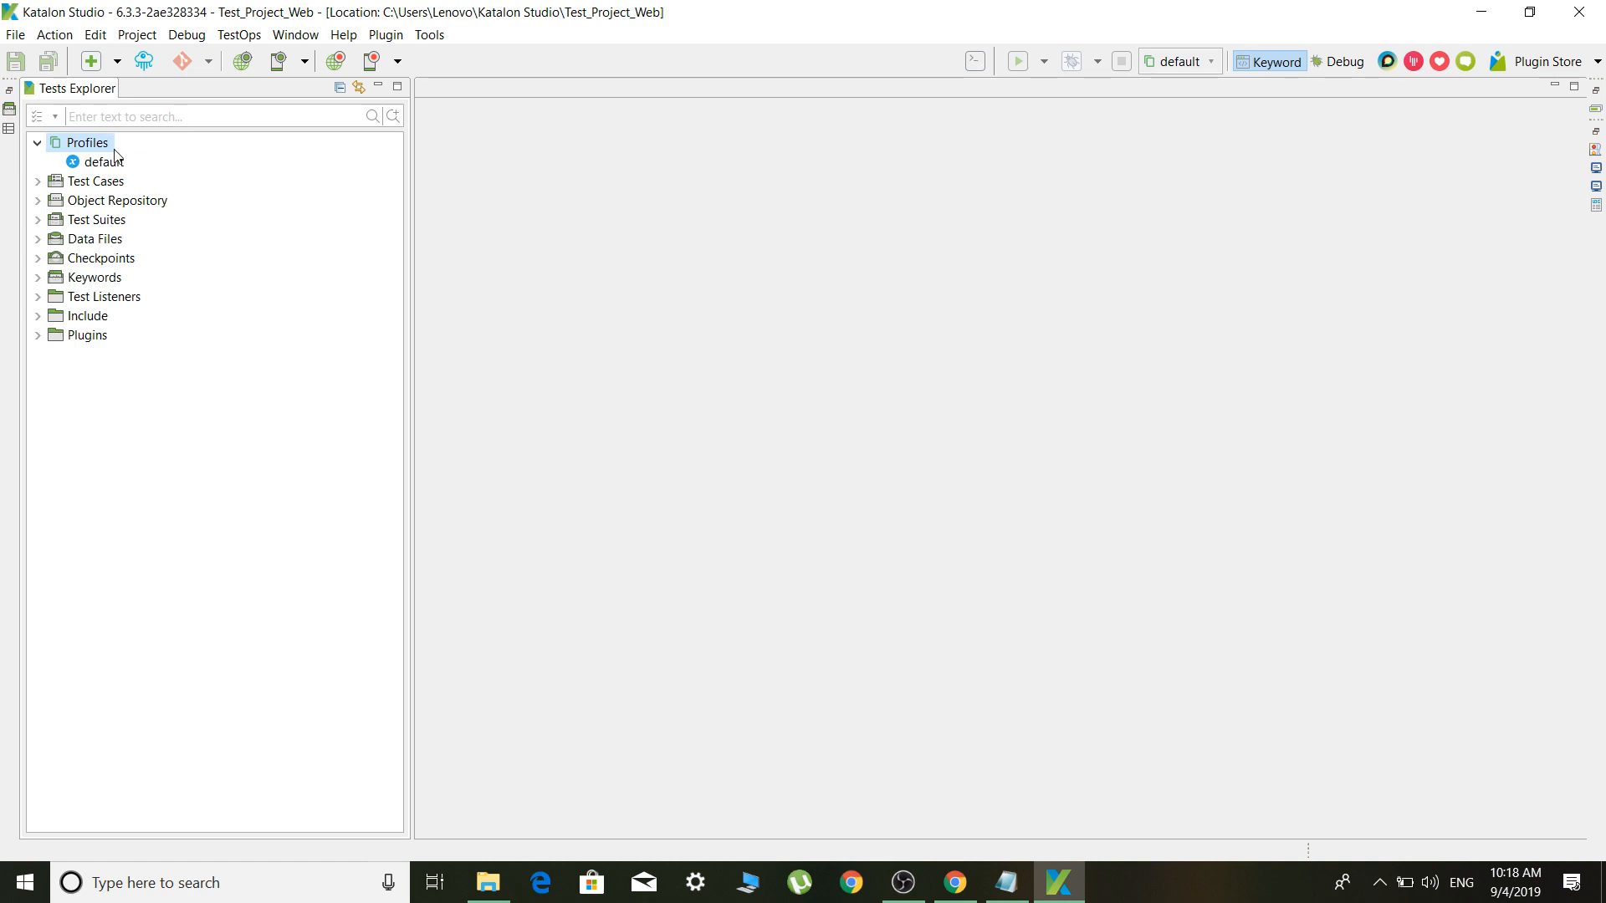
click(38, 181)
click(91, 203)
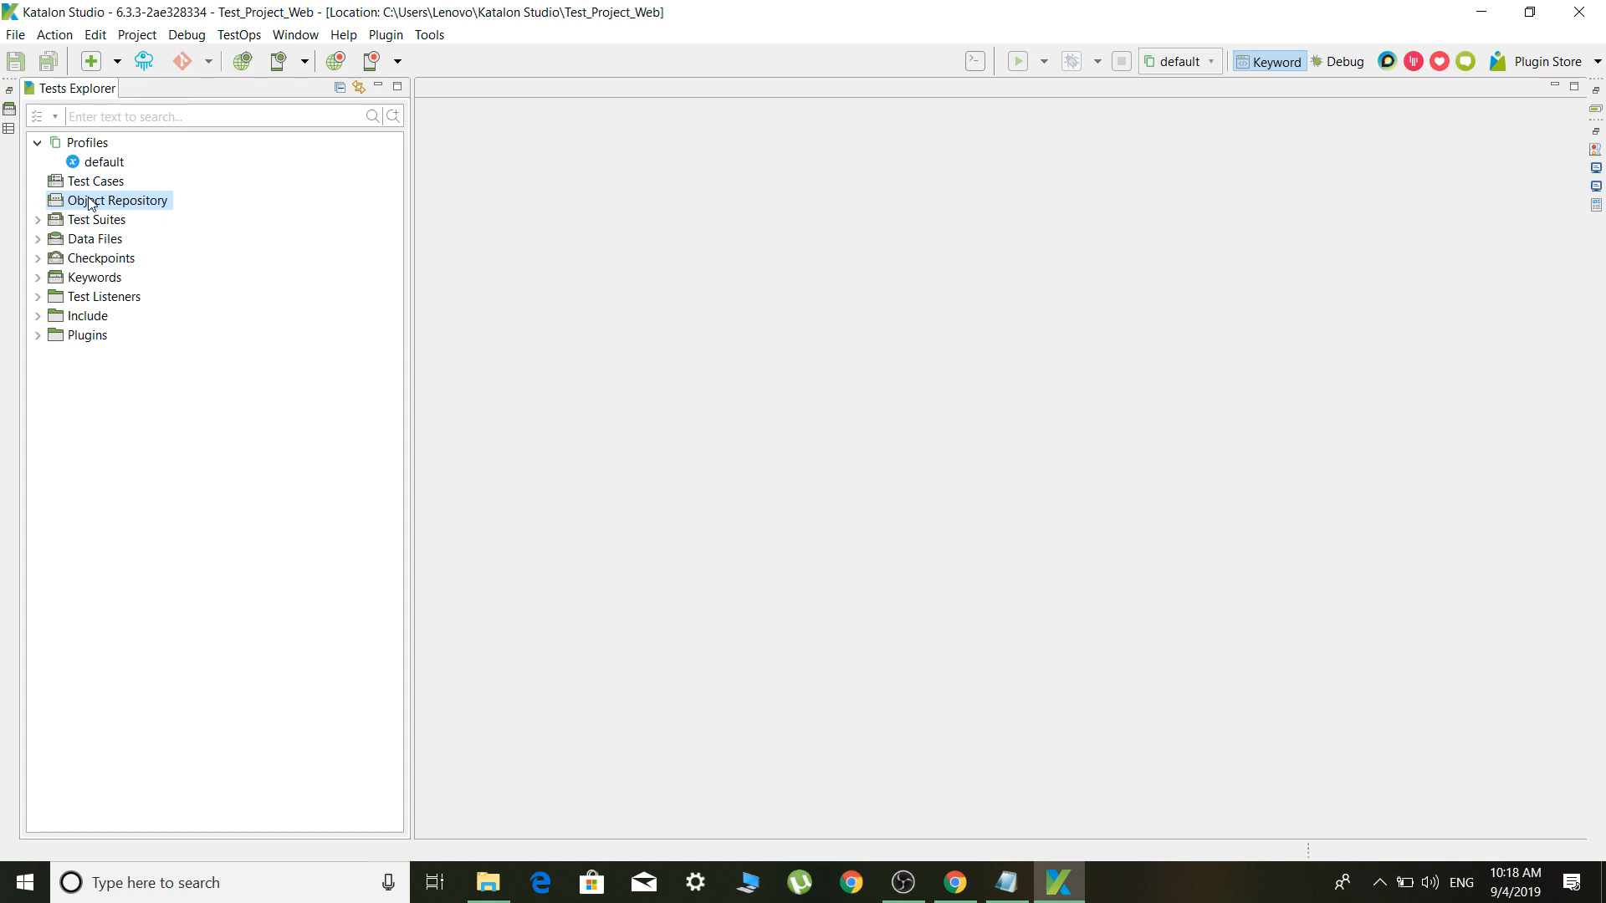
Inspect the Data Files actions and the Keywords folder, then look through the TestOps menu
click(57, 241)
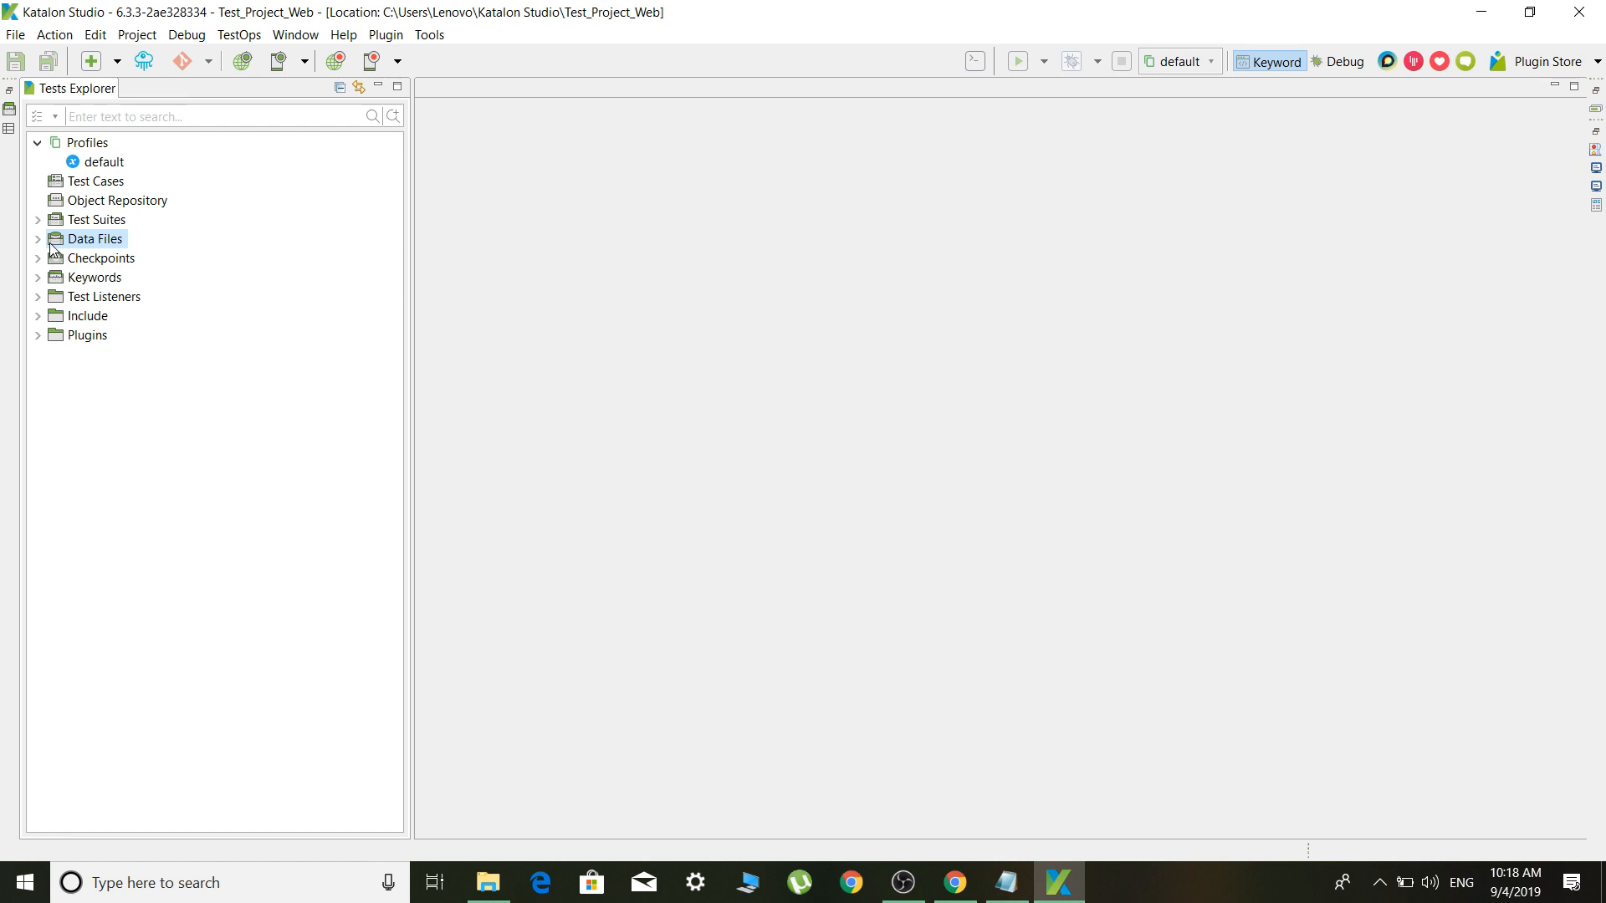
right_click(105, 243)
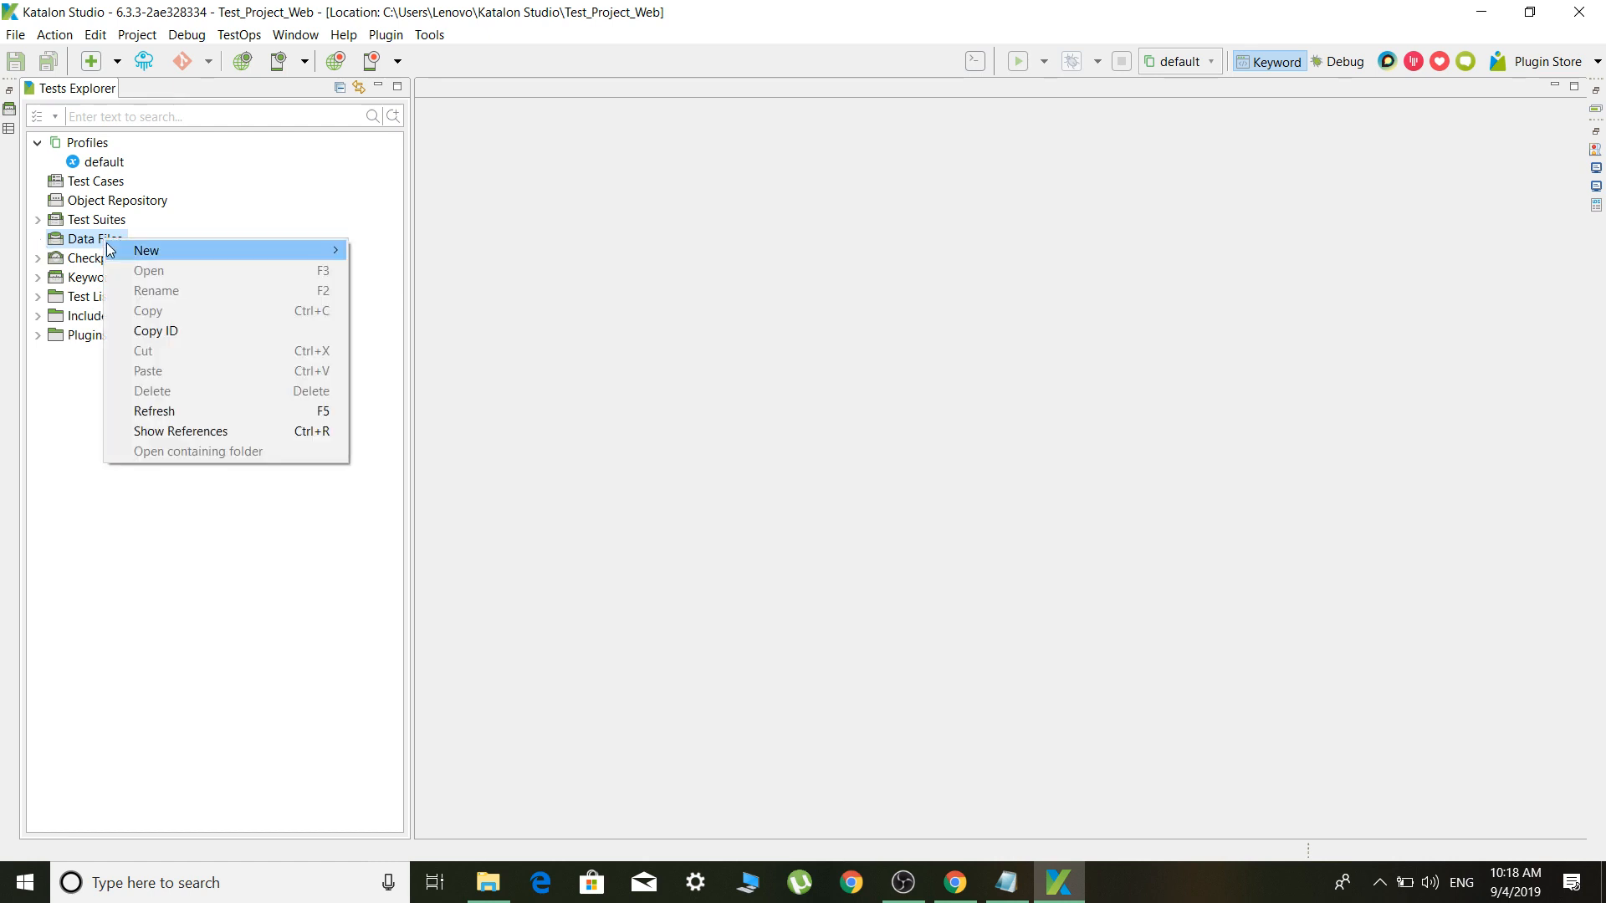
click(92, 245)
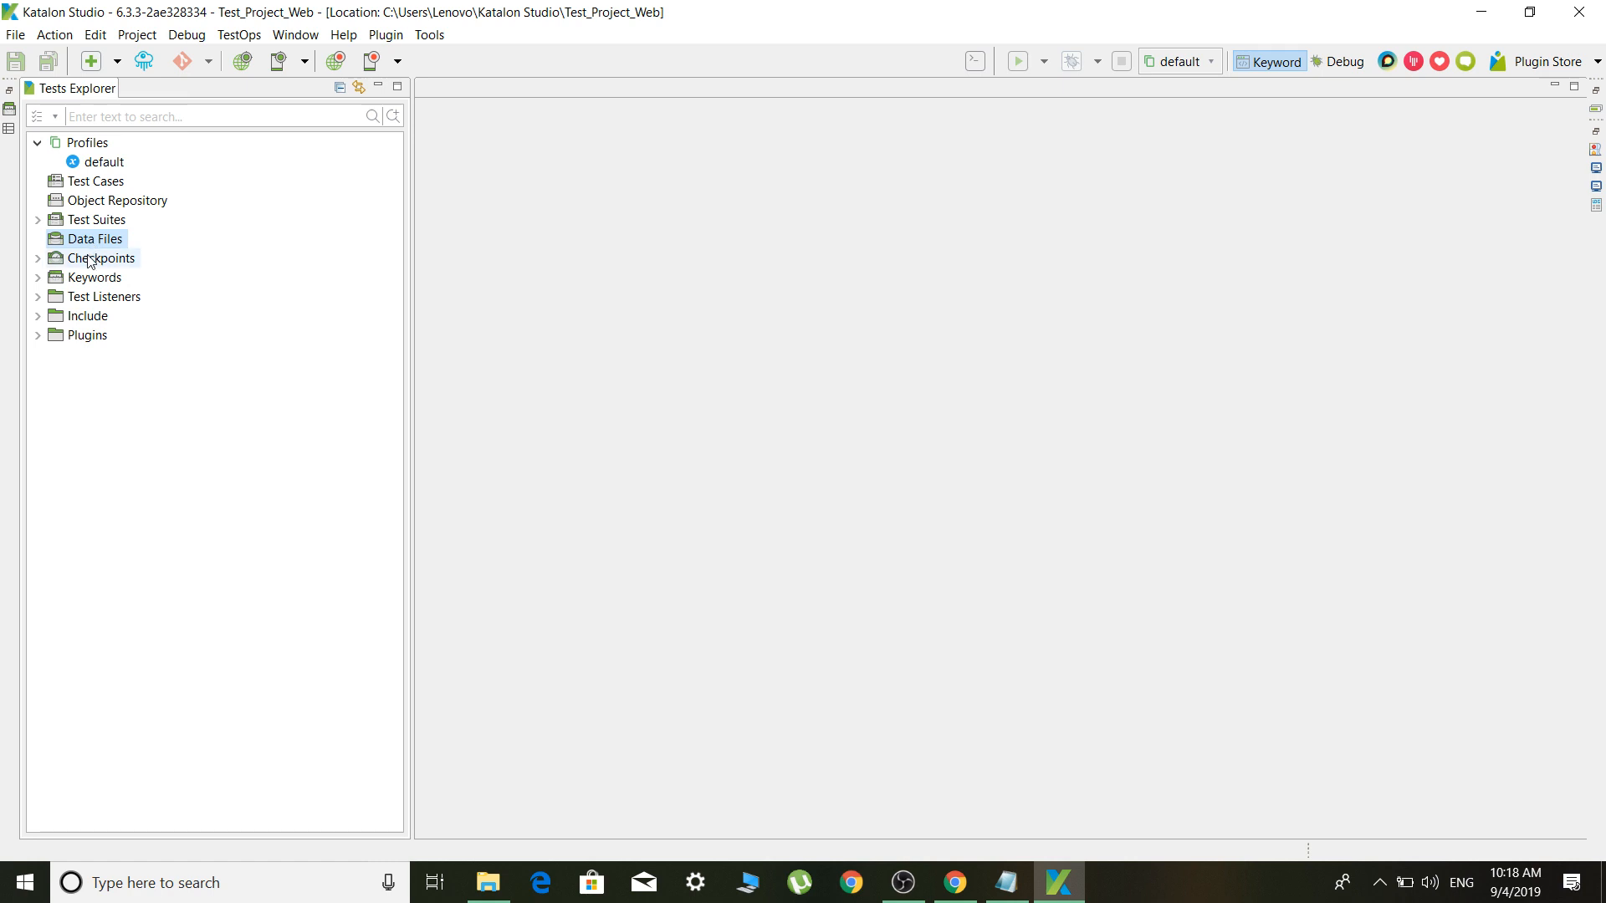
click(40, 280)
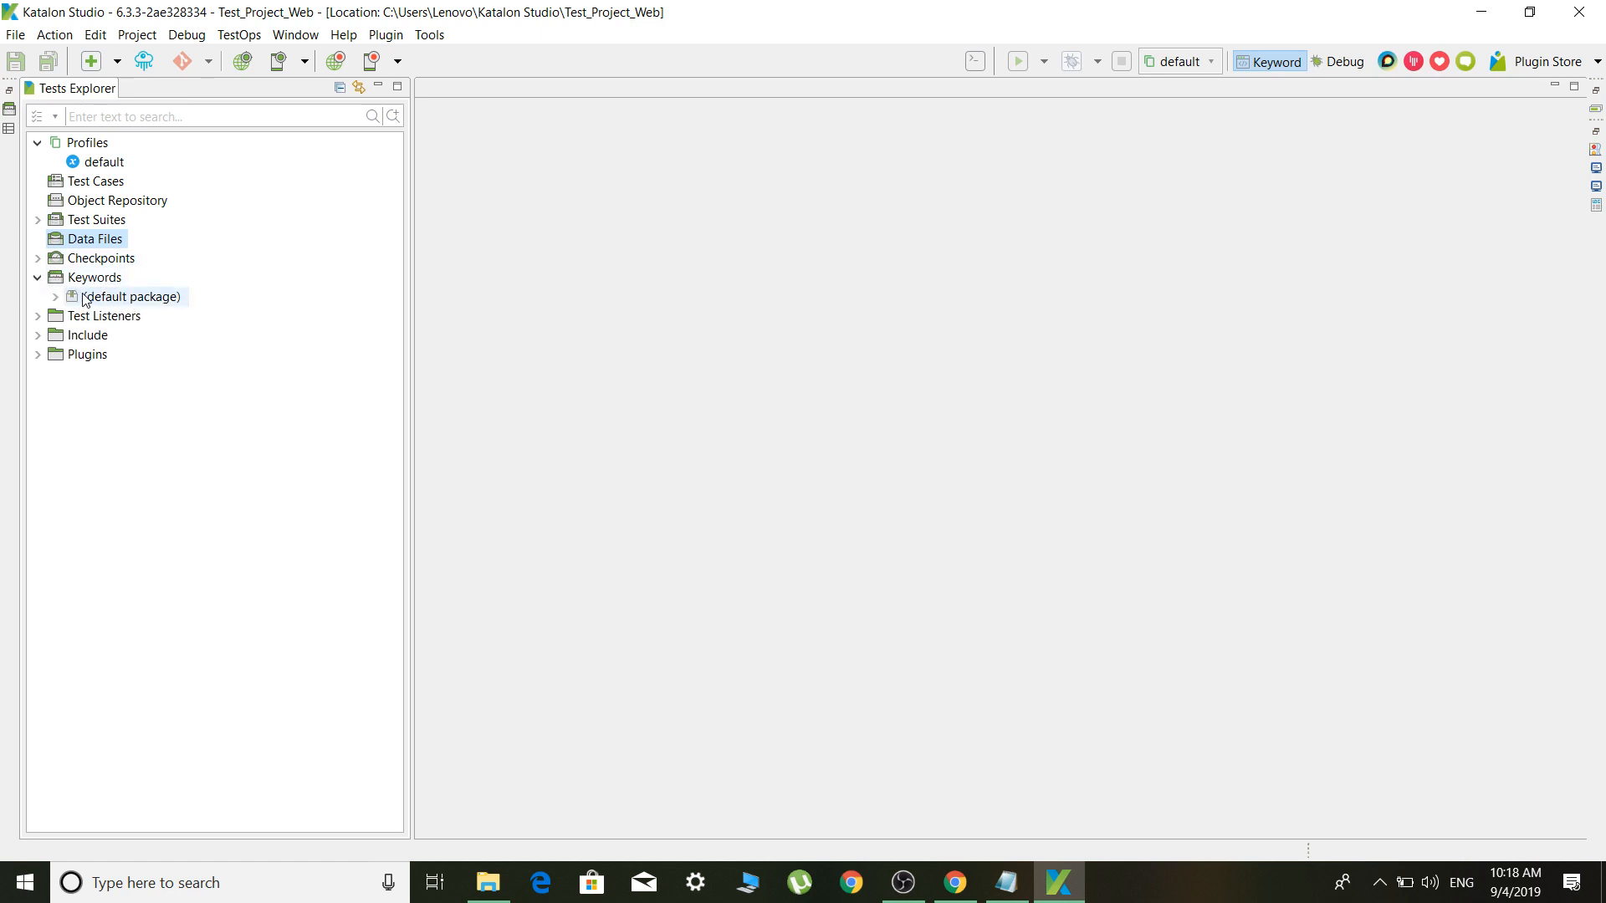
click(38, 280)
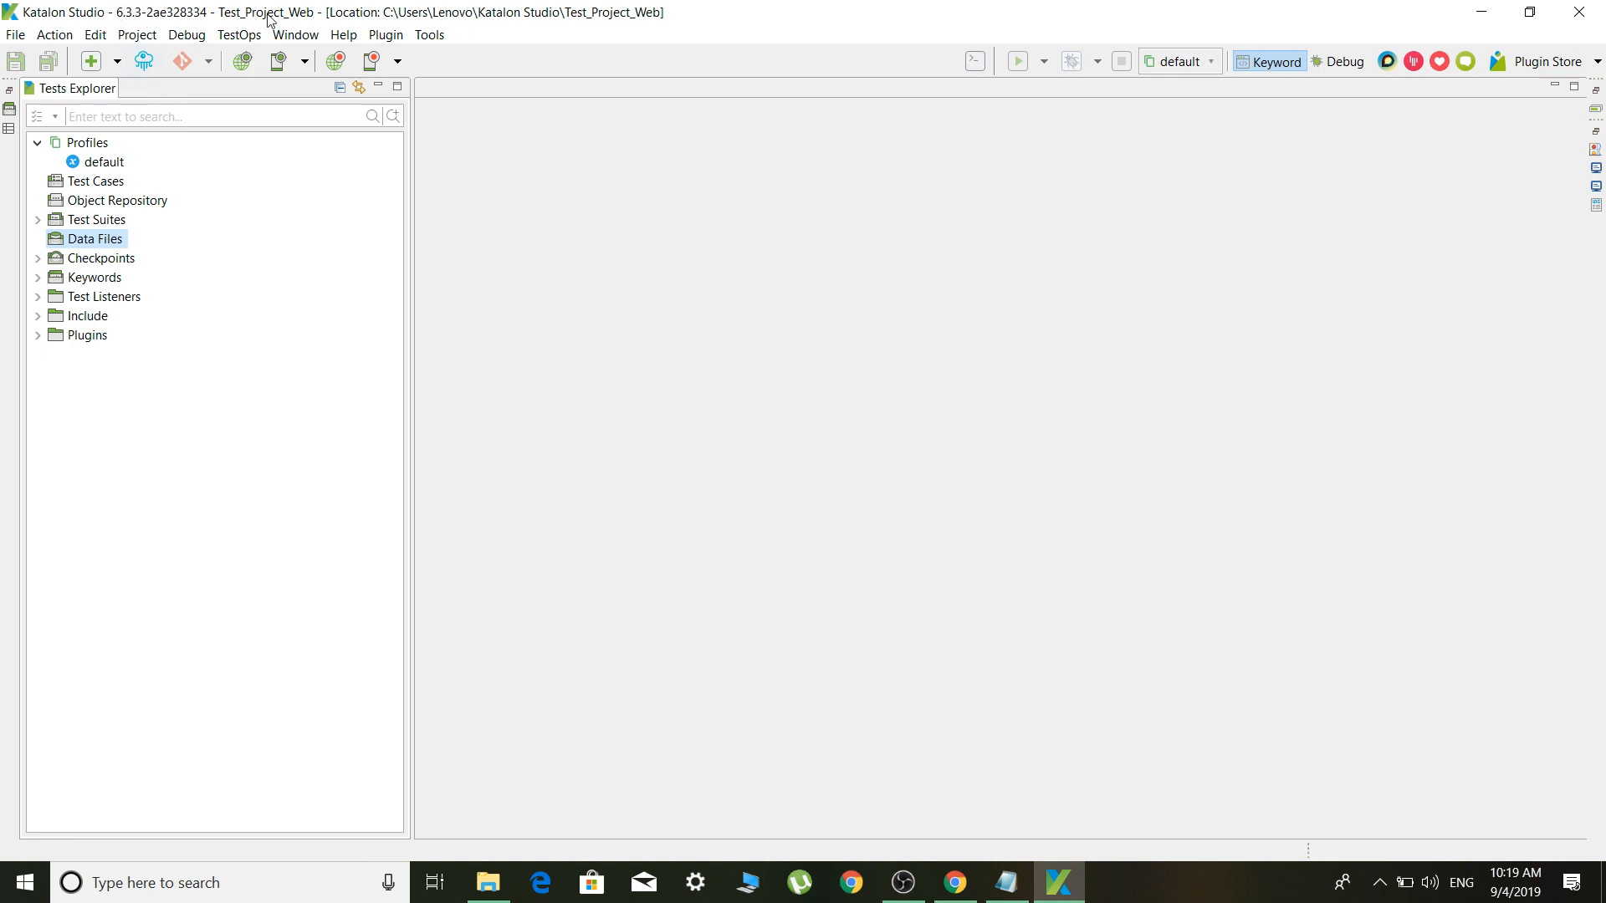
click(251, 35)
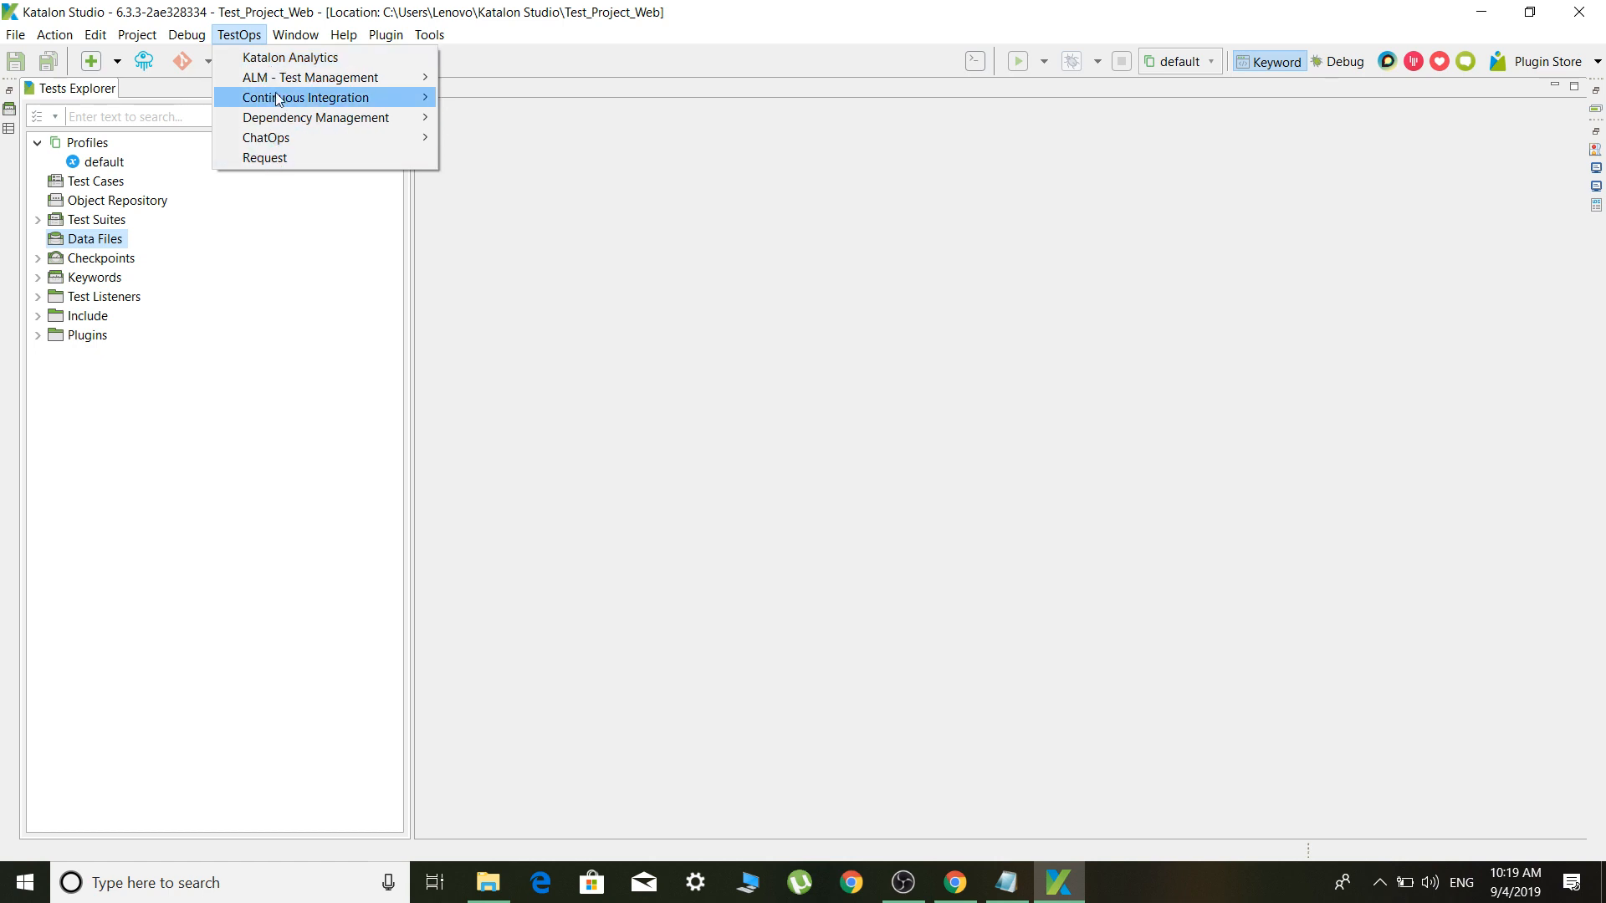
Dismiss the TestOps menu, collapse Profiles, and bring up the screen recorder's tray options
mouse_move(276, 78)
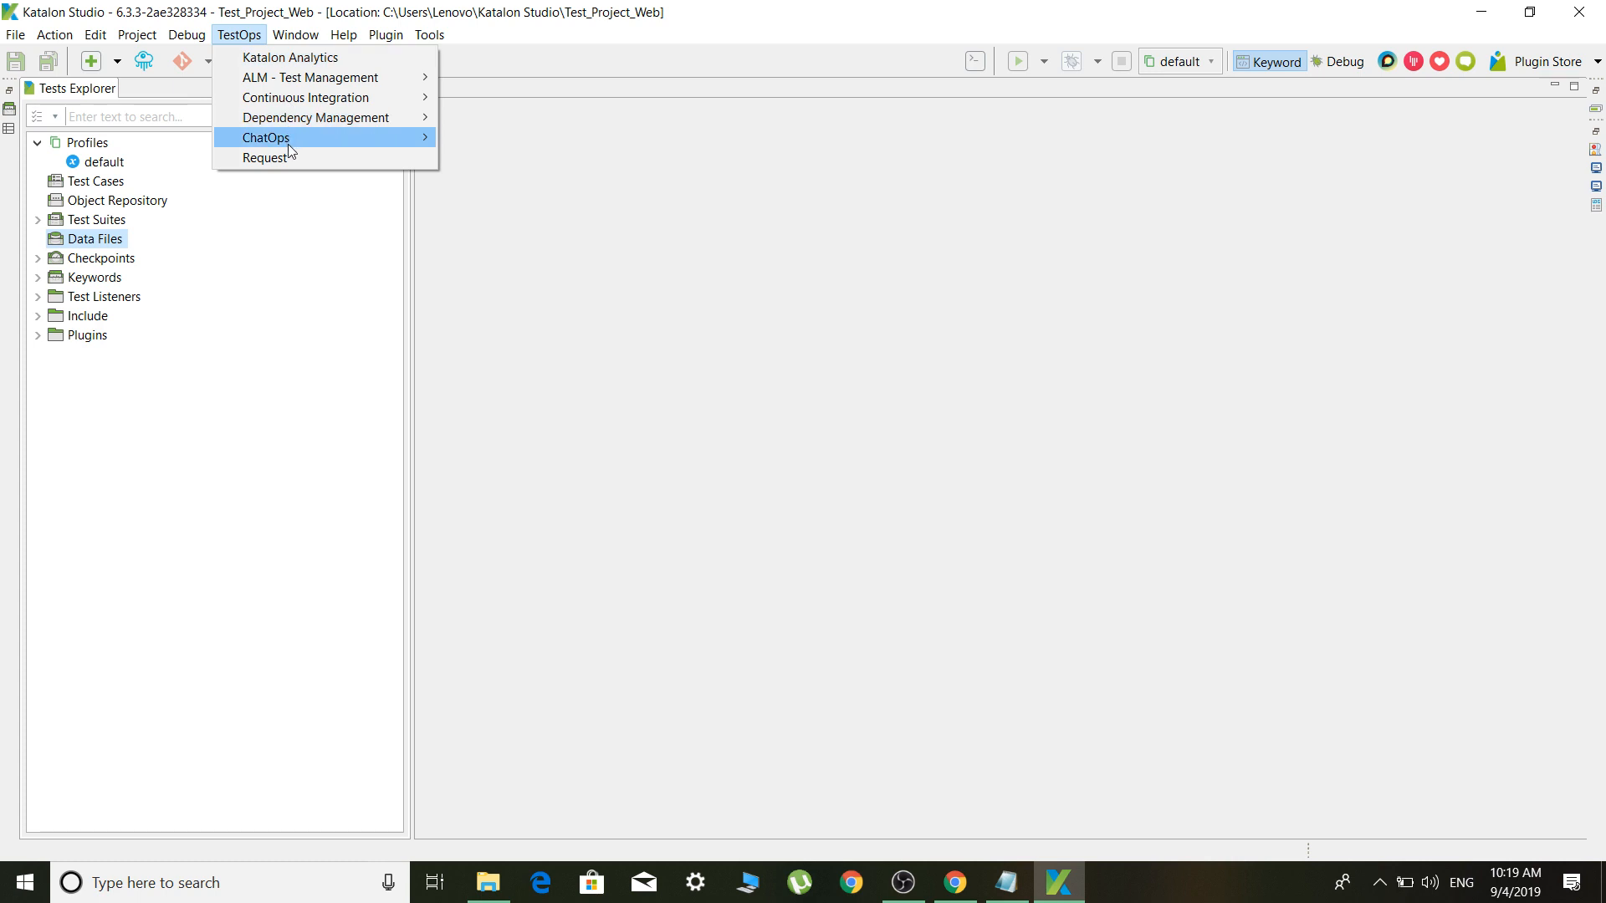
mouse_move(287, 37)
click(277, 180)
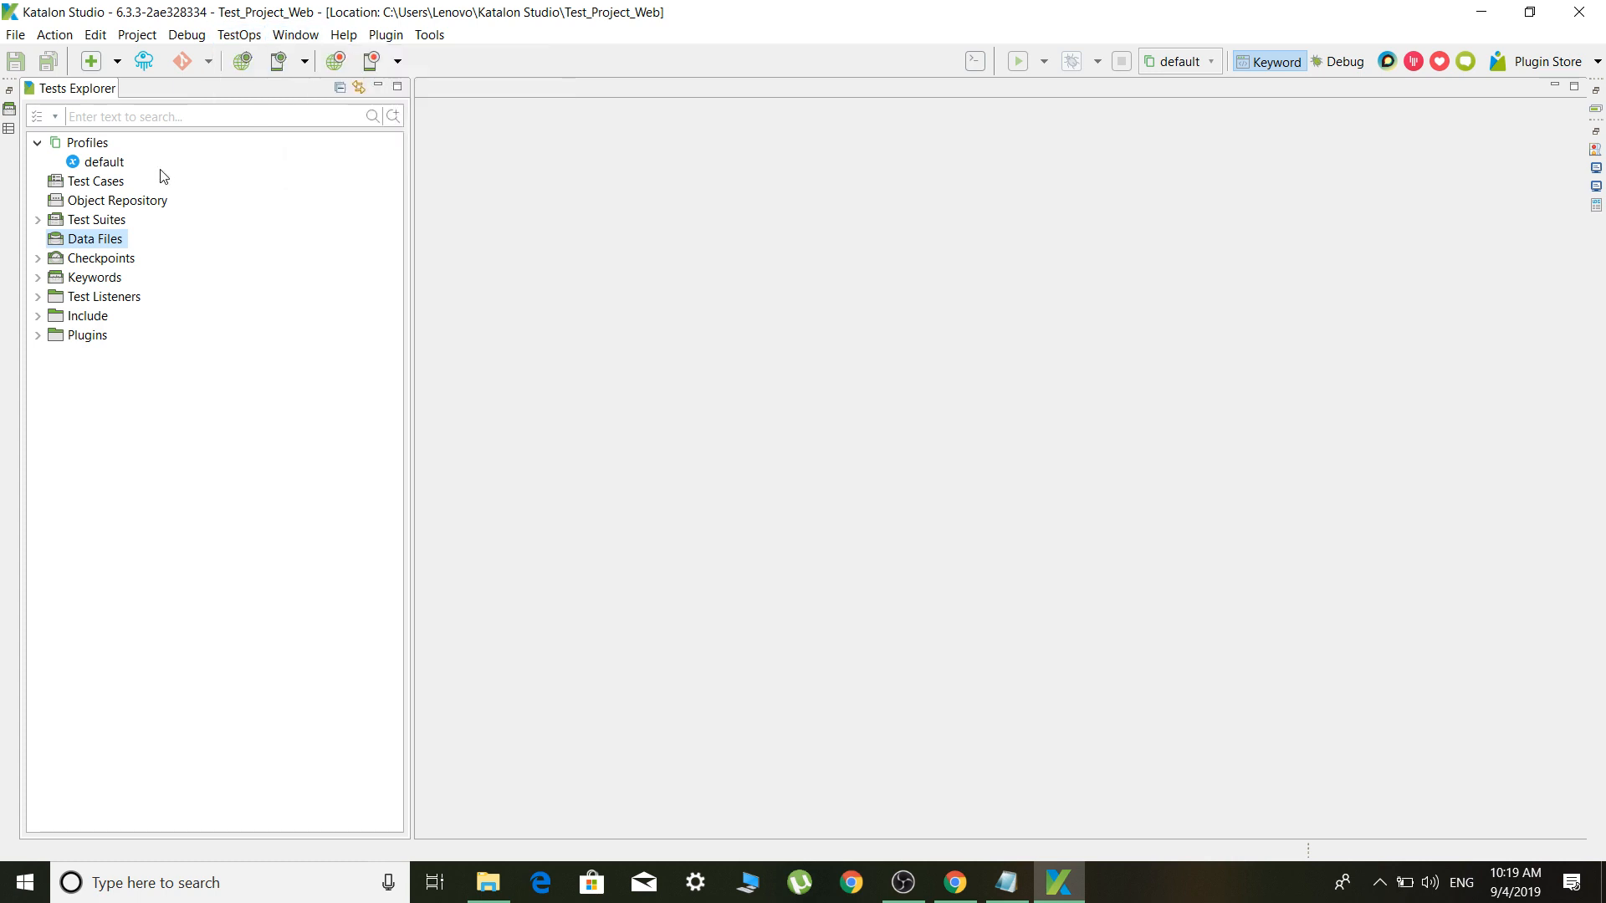
click(40, 142)
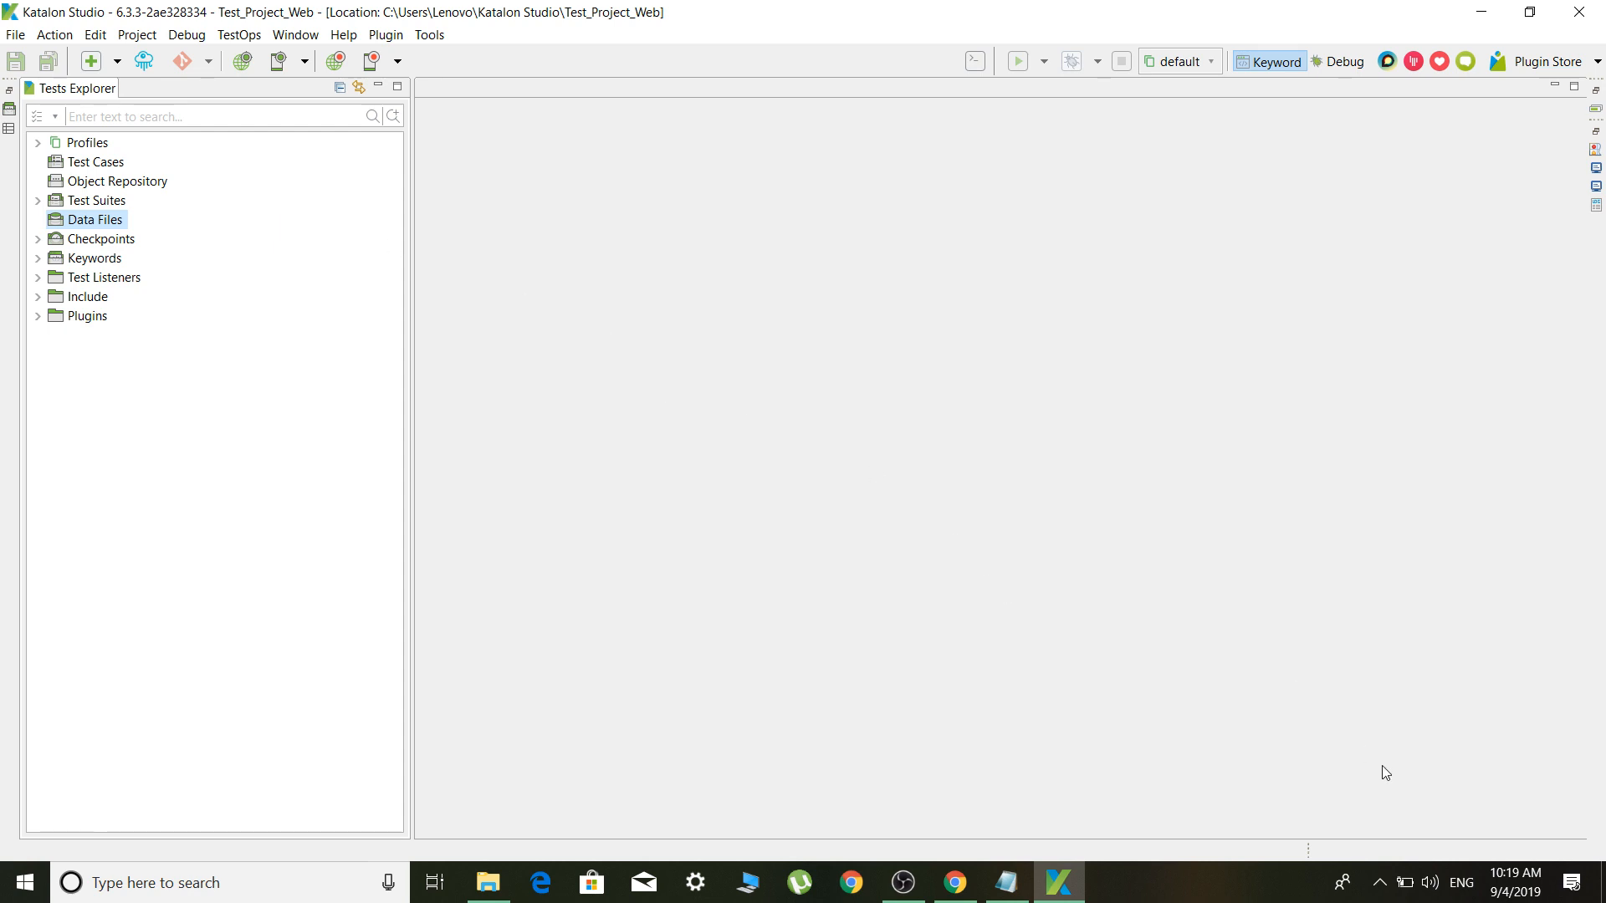
click(1380, 883)
right_click(1423, 802)
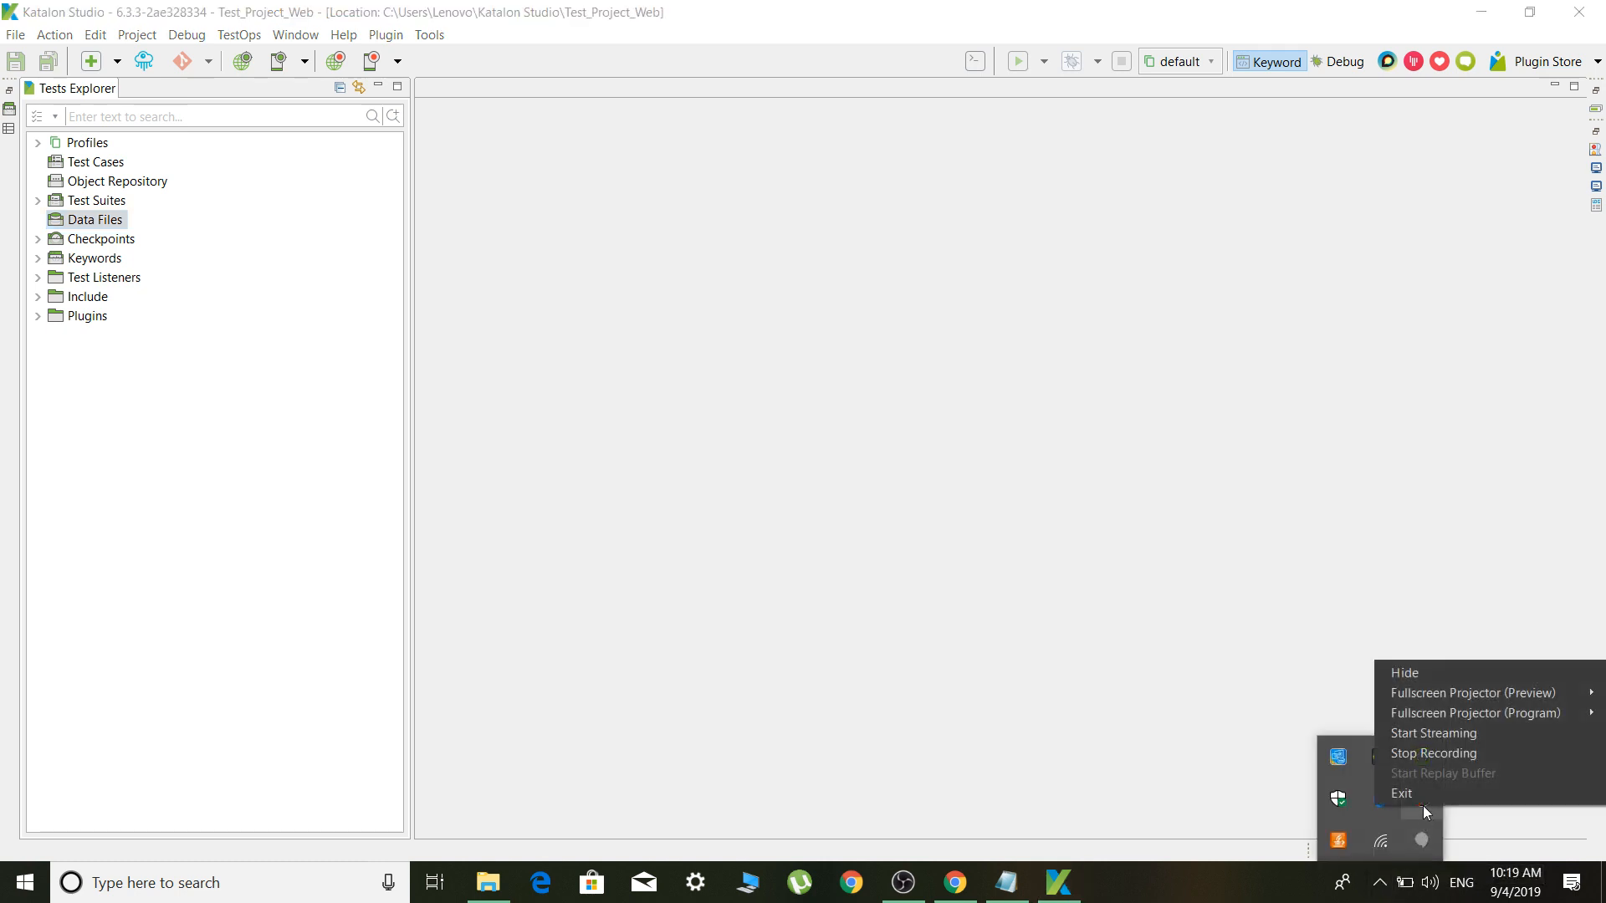